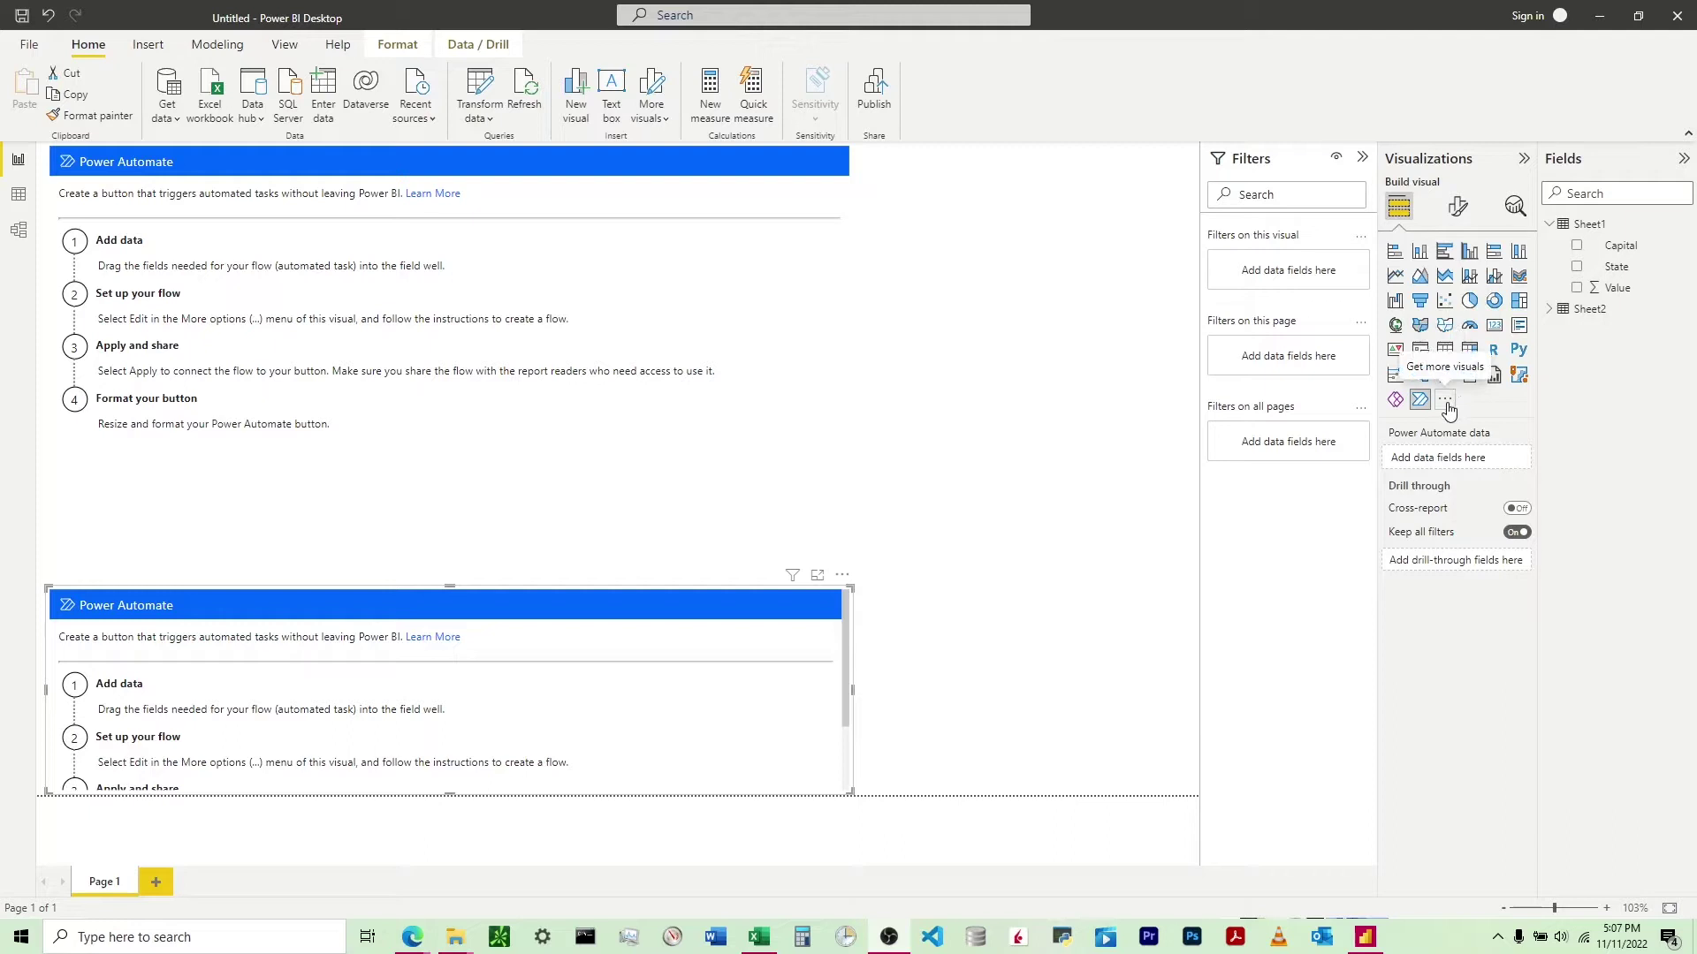
- Request more visuals and submit a personal AOL email address at the sign-in prompt
left_click(1446, 402)
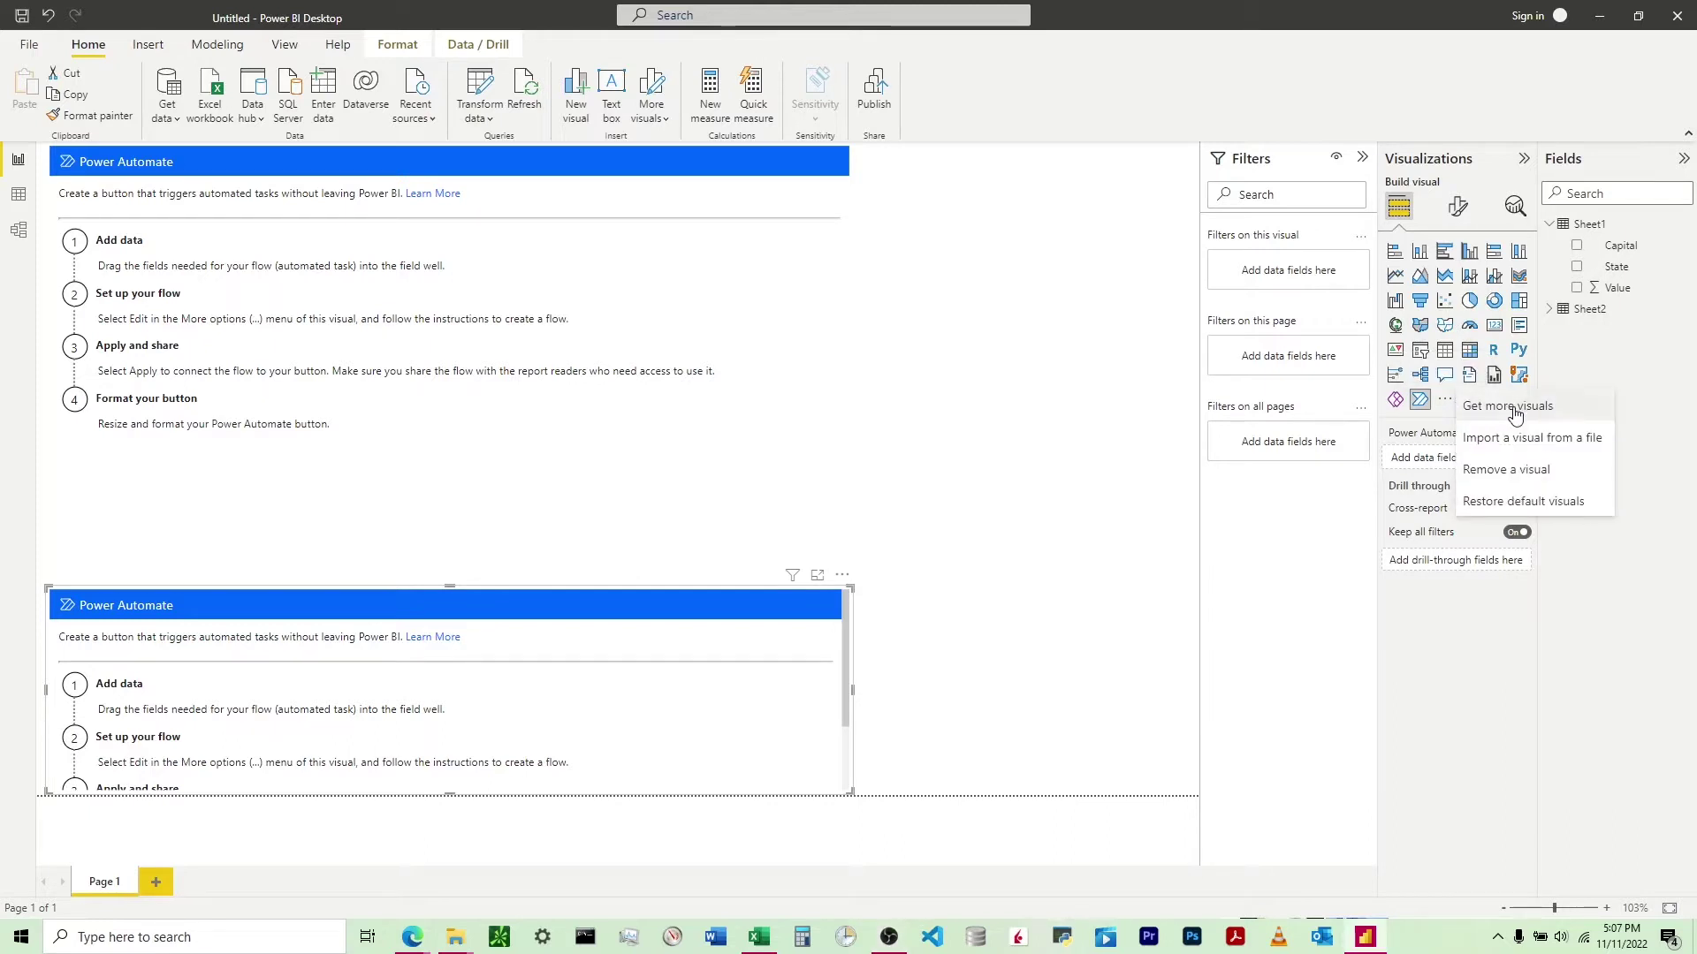
left_click(1513, 409)
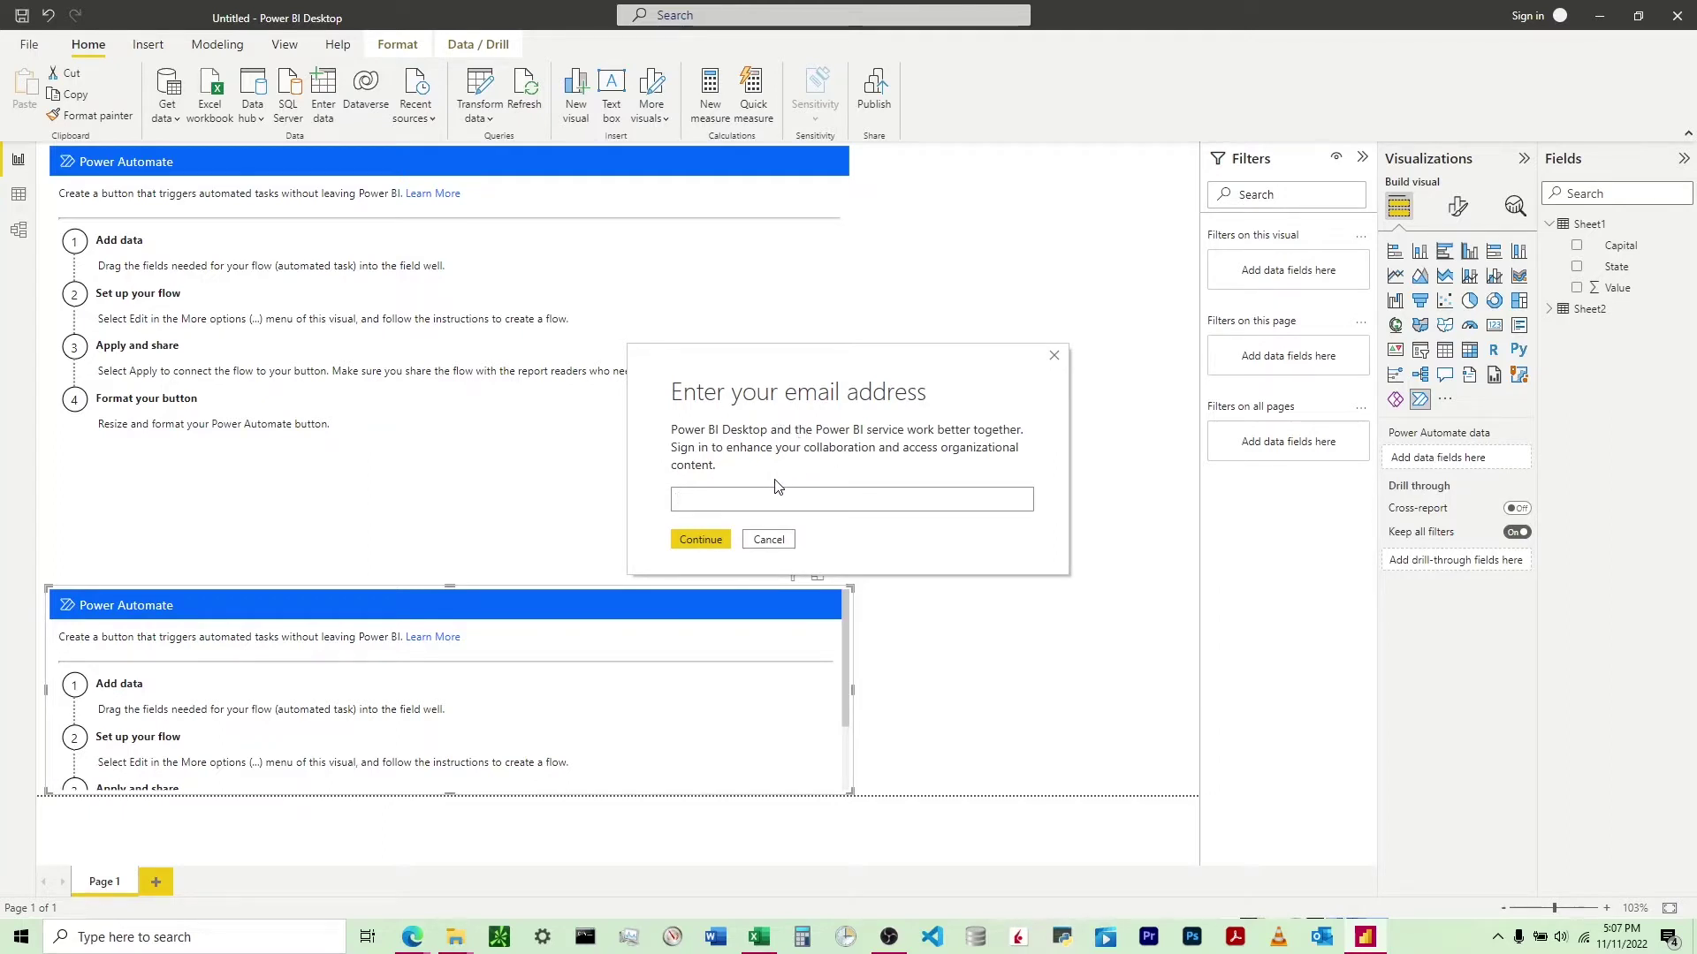
left_click(700, 542)
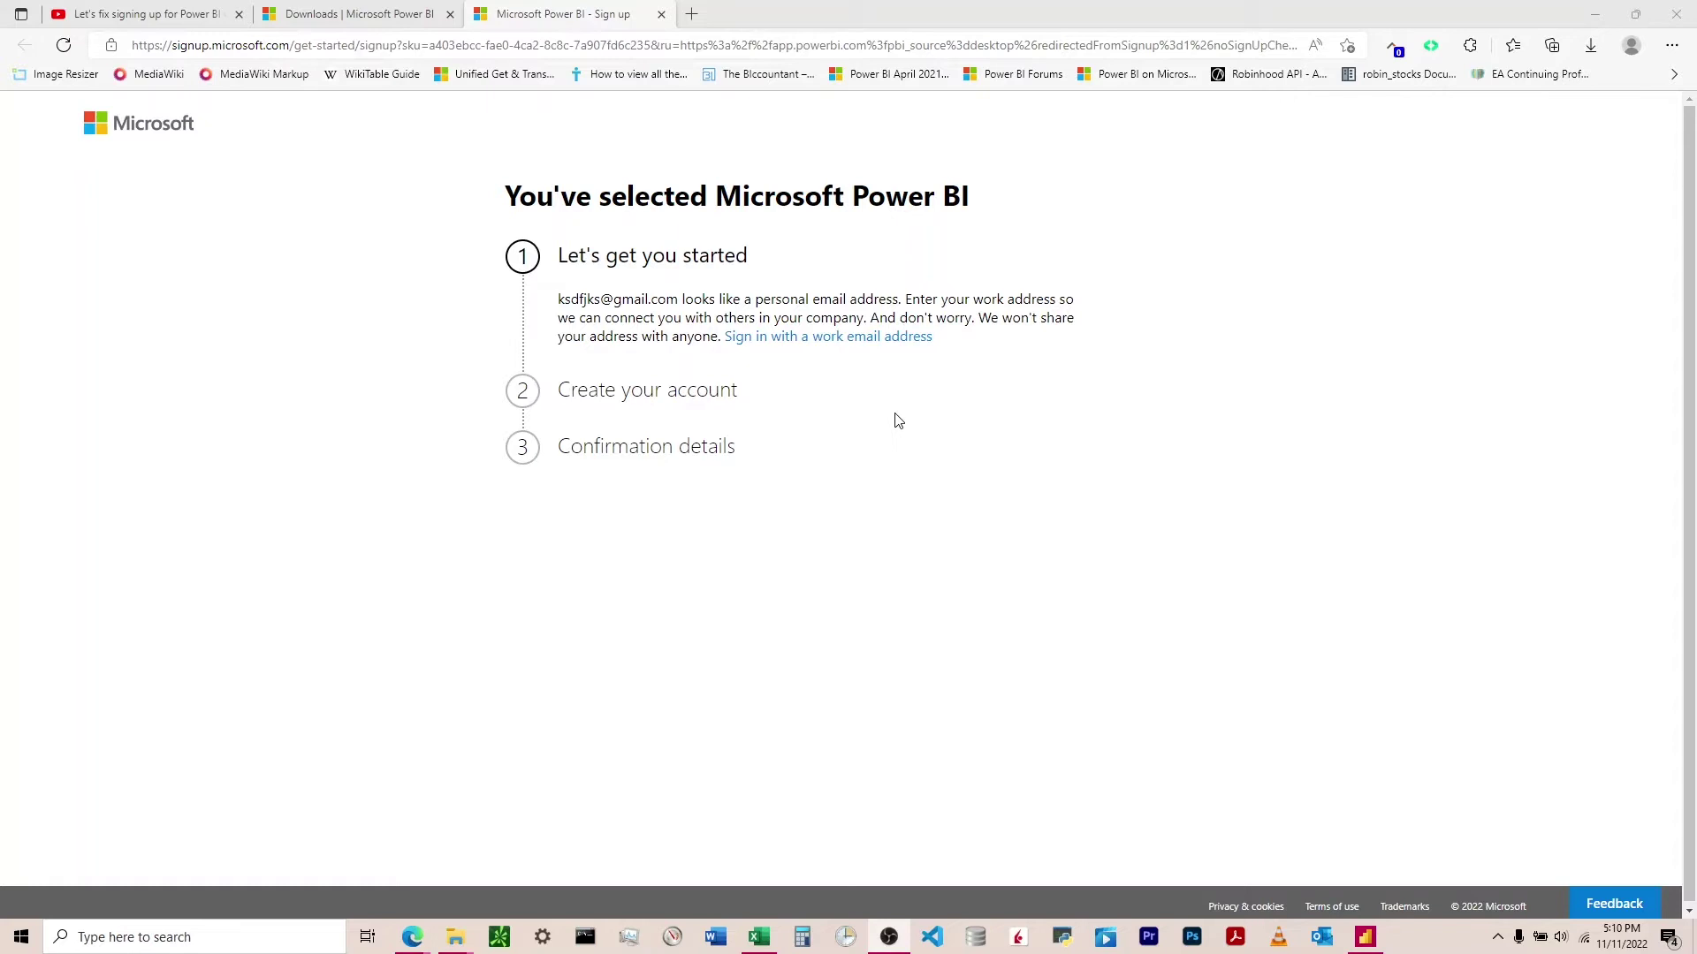
- Switch Power BI sign-up to the work email option and view the organization email info
left_click(872, 338)
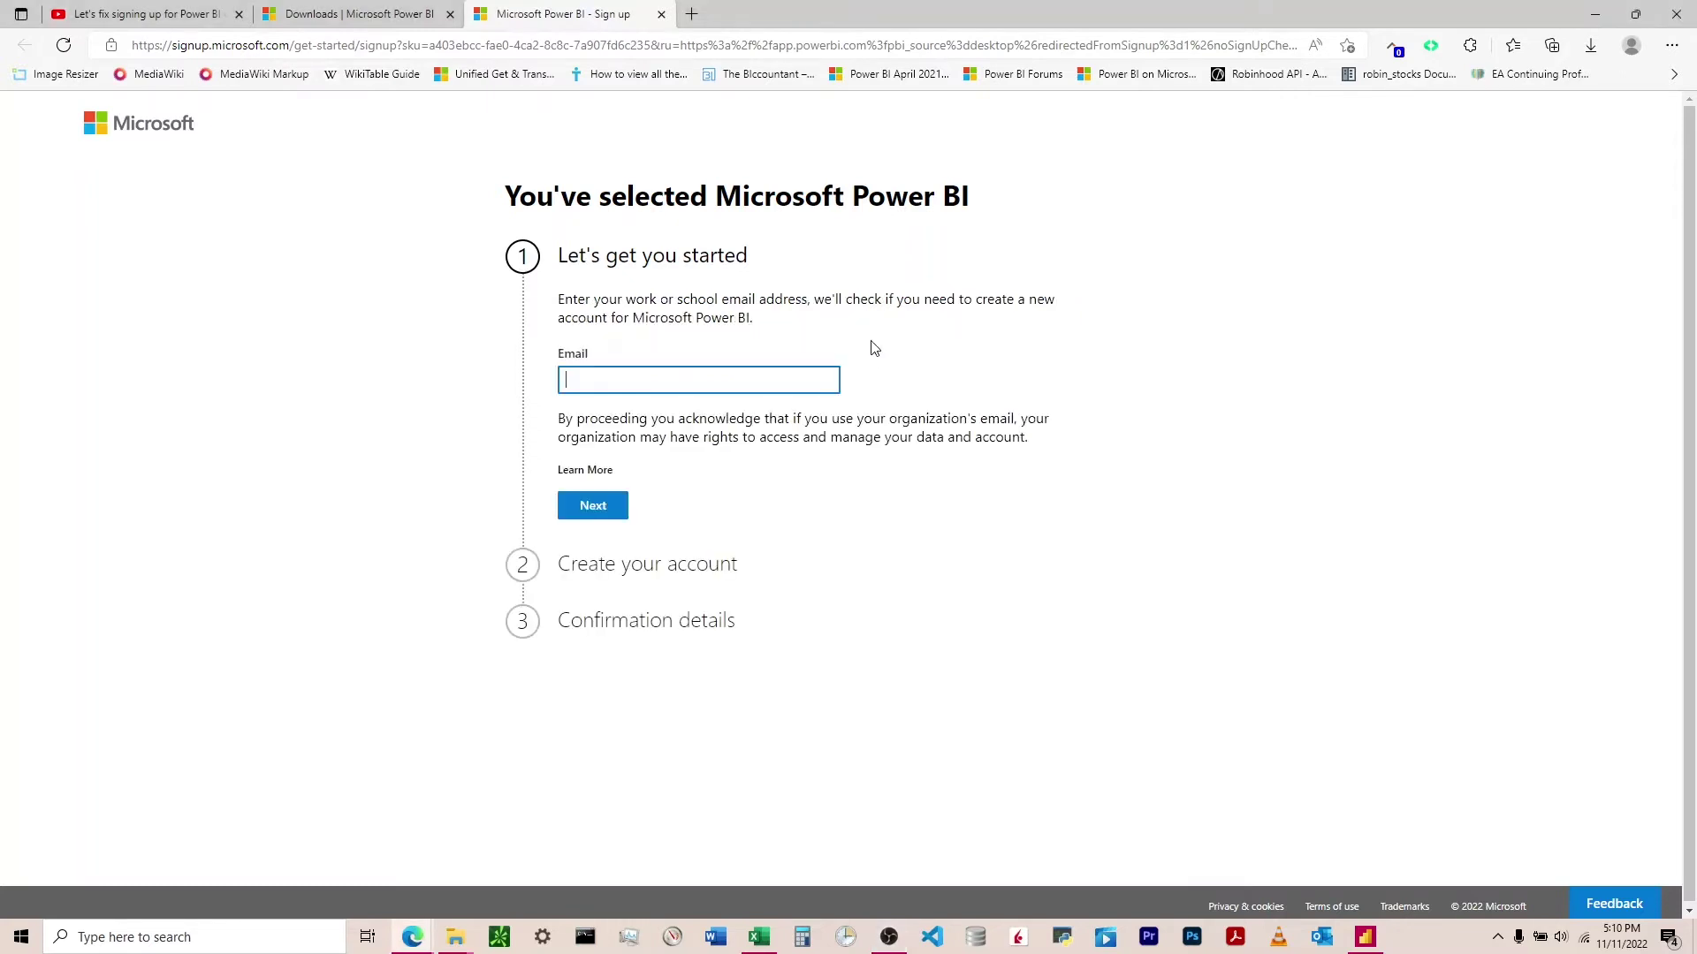
left_click(597, 471)
left_click(594, 493)
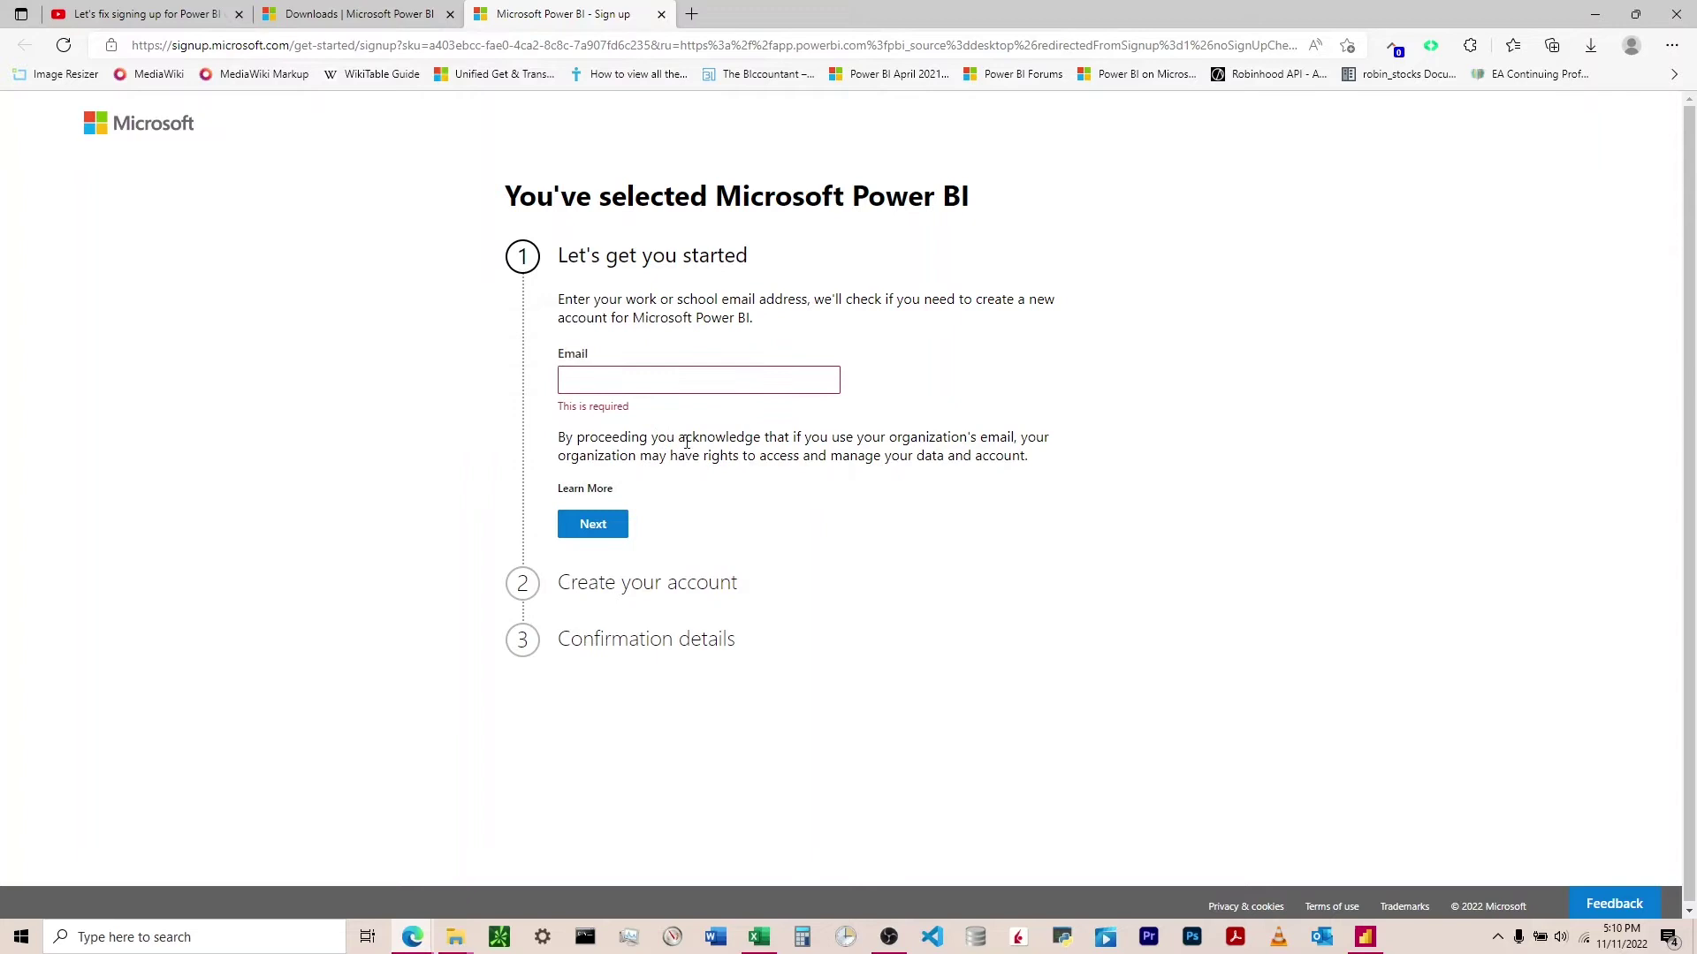
left_click(693, 14)
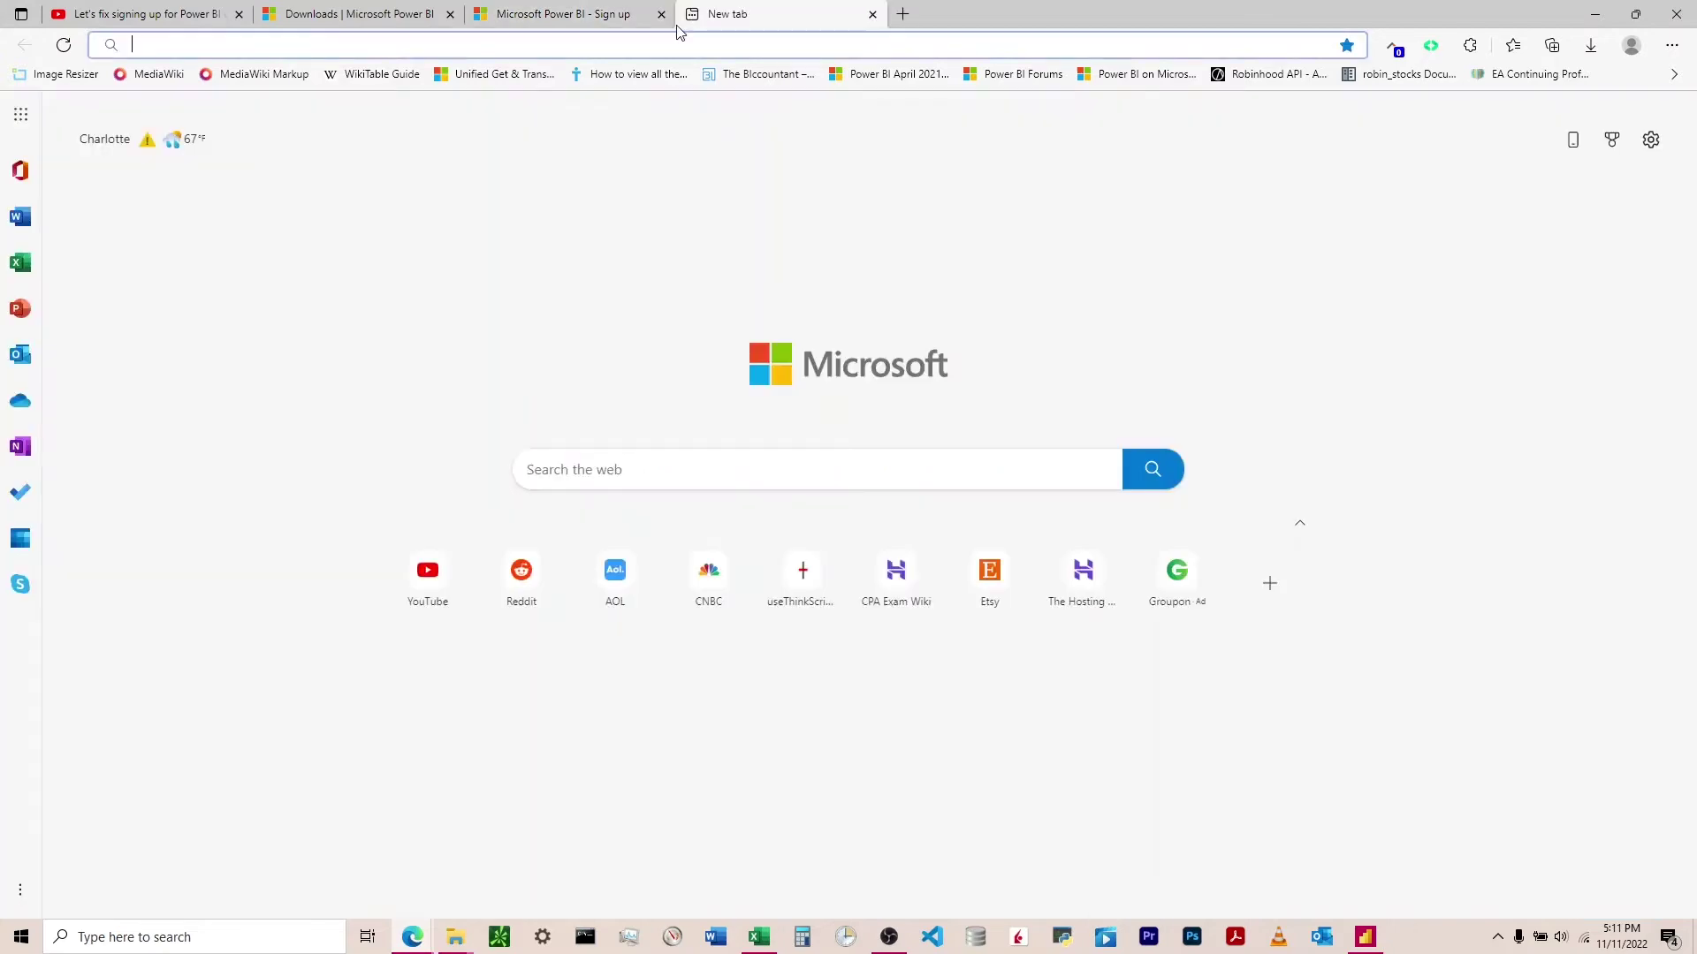
type("microsoft email")
key("Return")
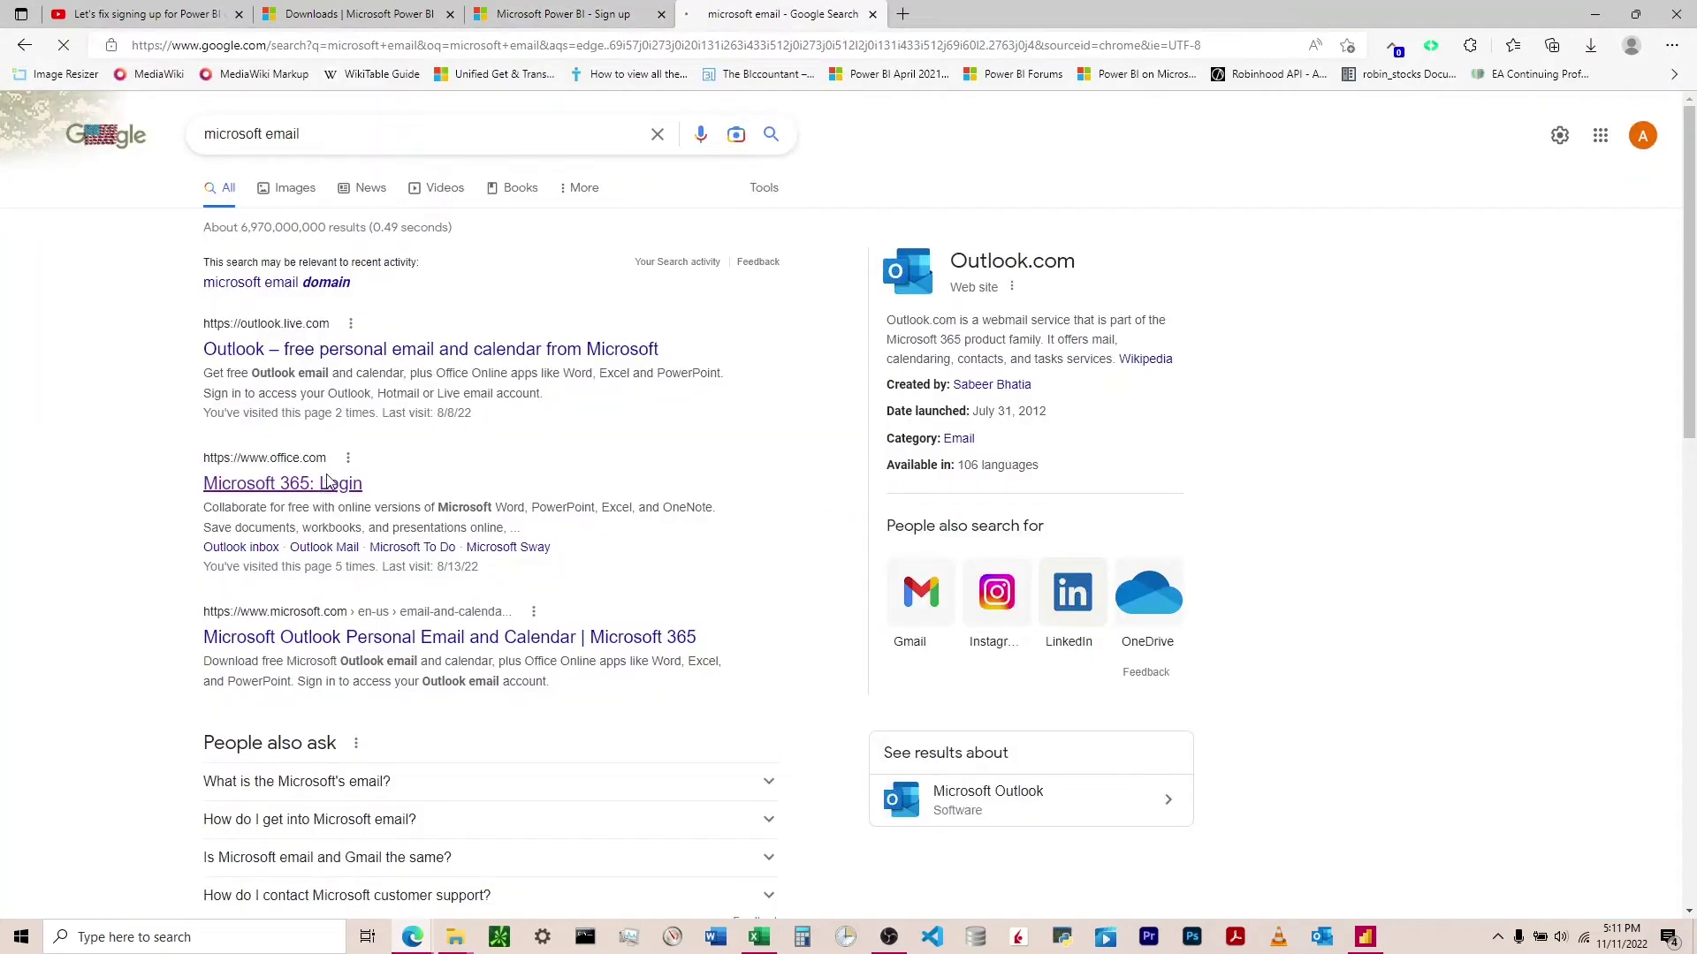
left_click(327, 482)
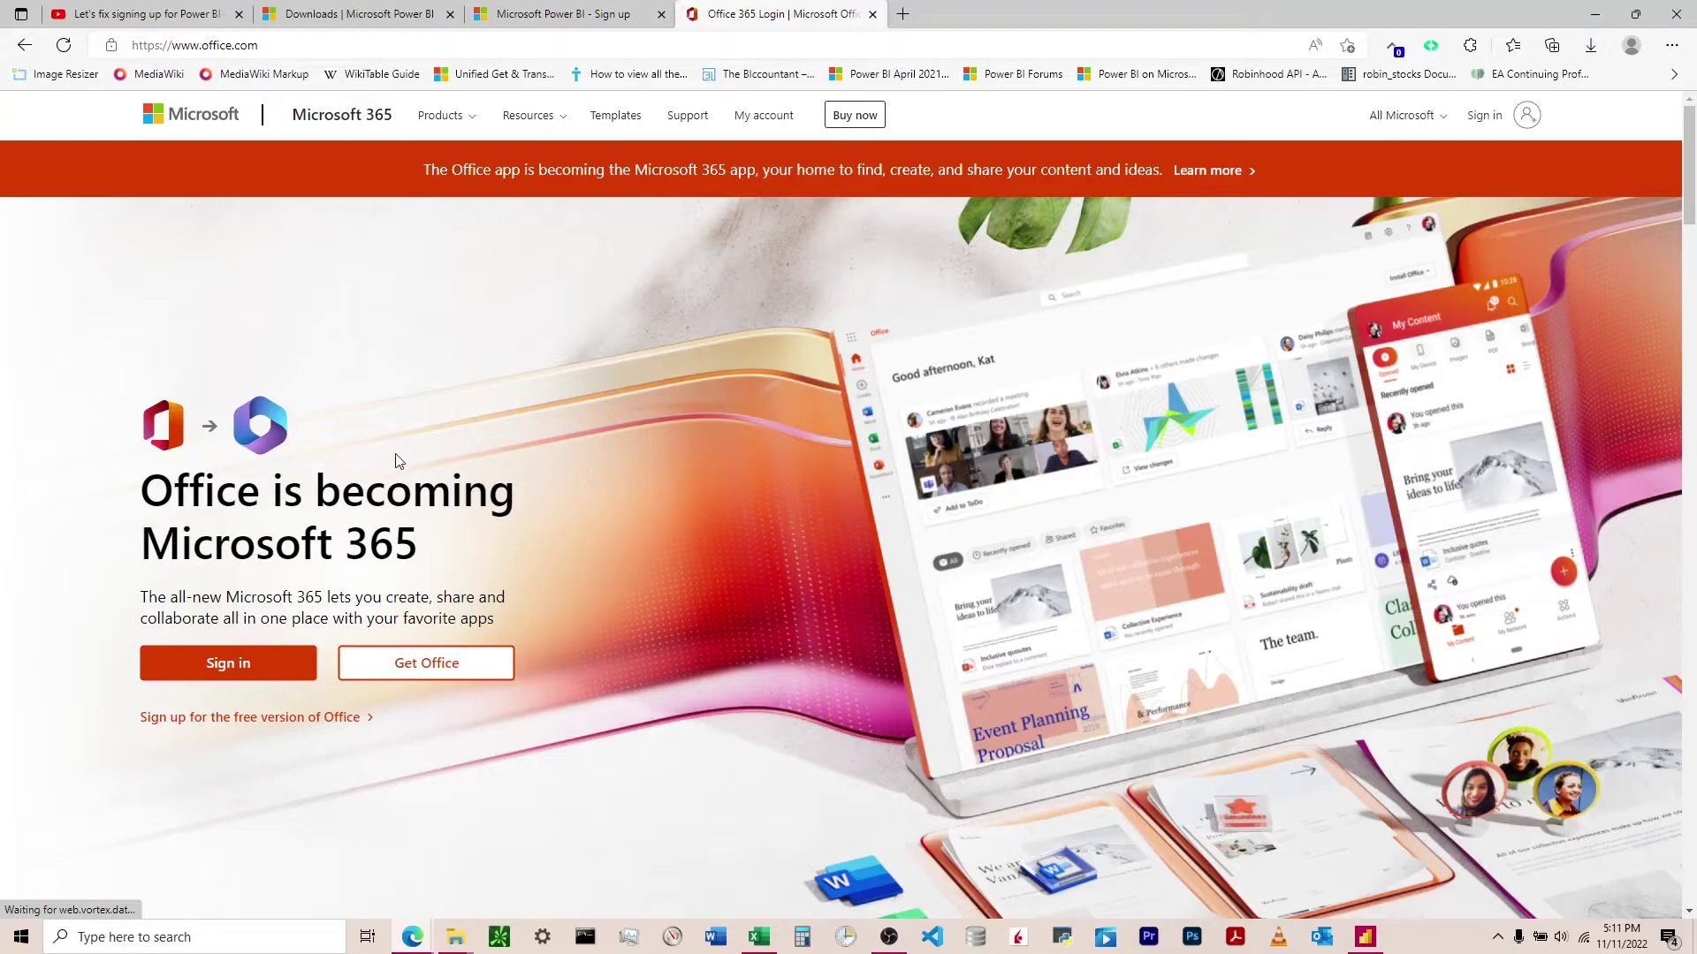
left_click(874, 18)
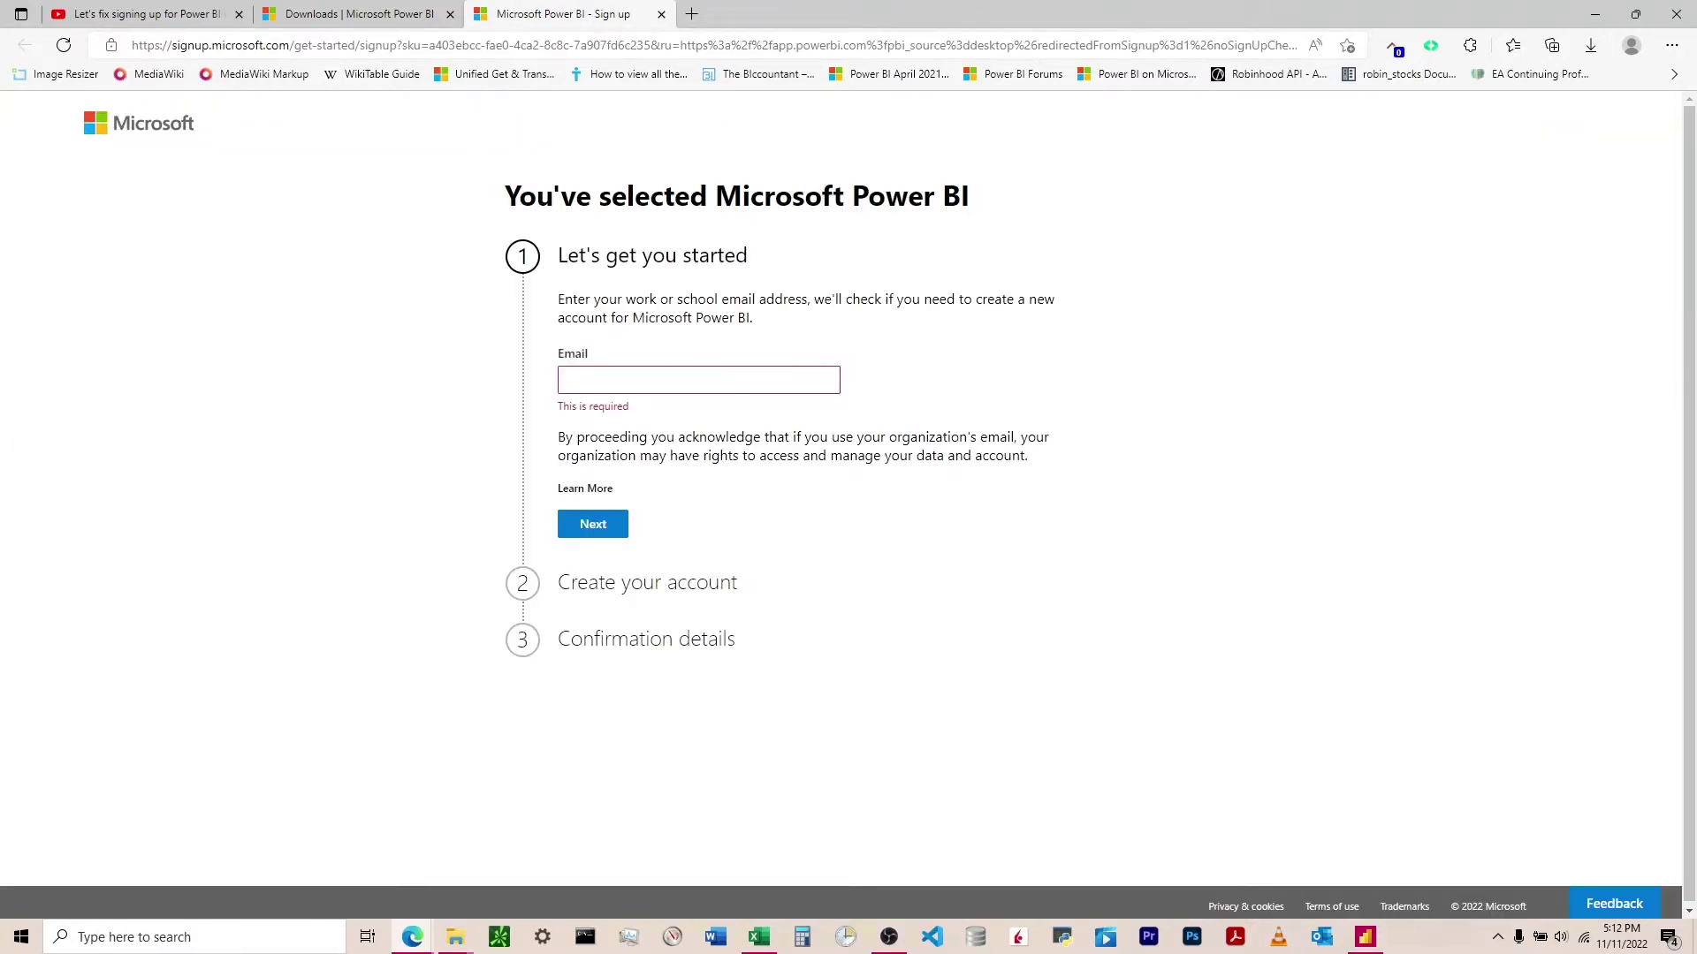
- Load the mail.com website in a new browser tab
left_click(693, 15)
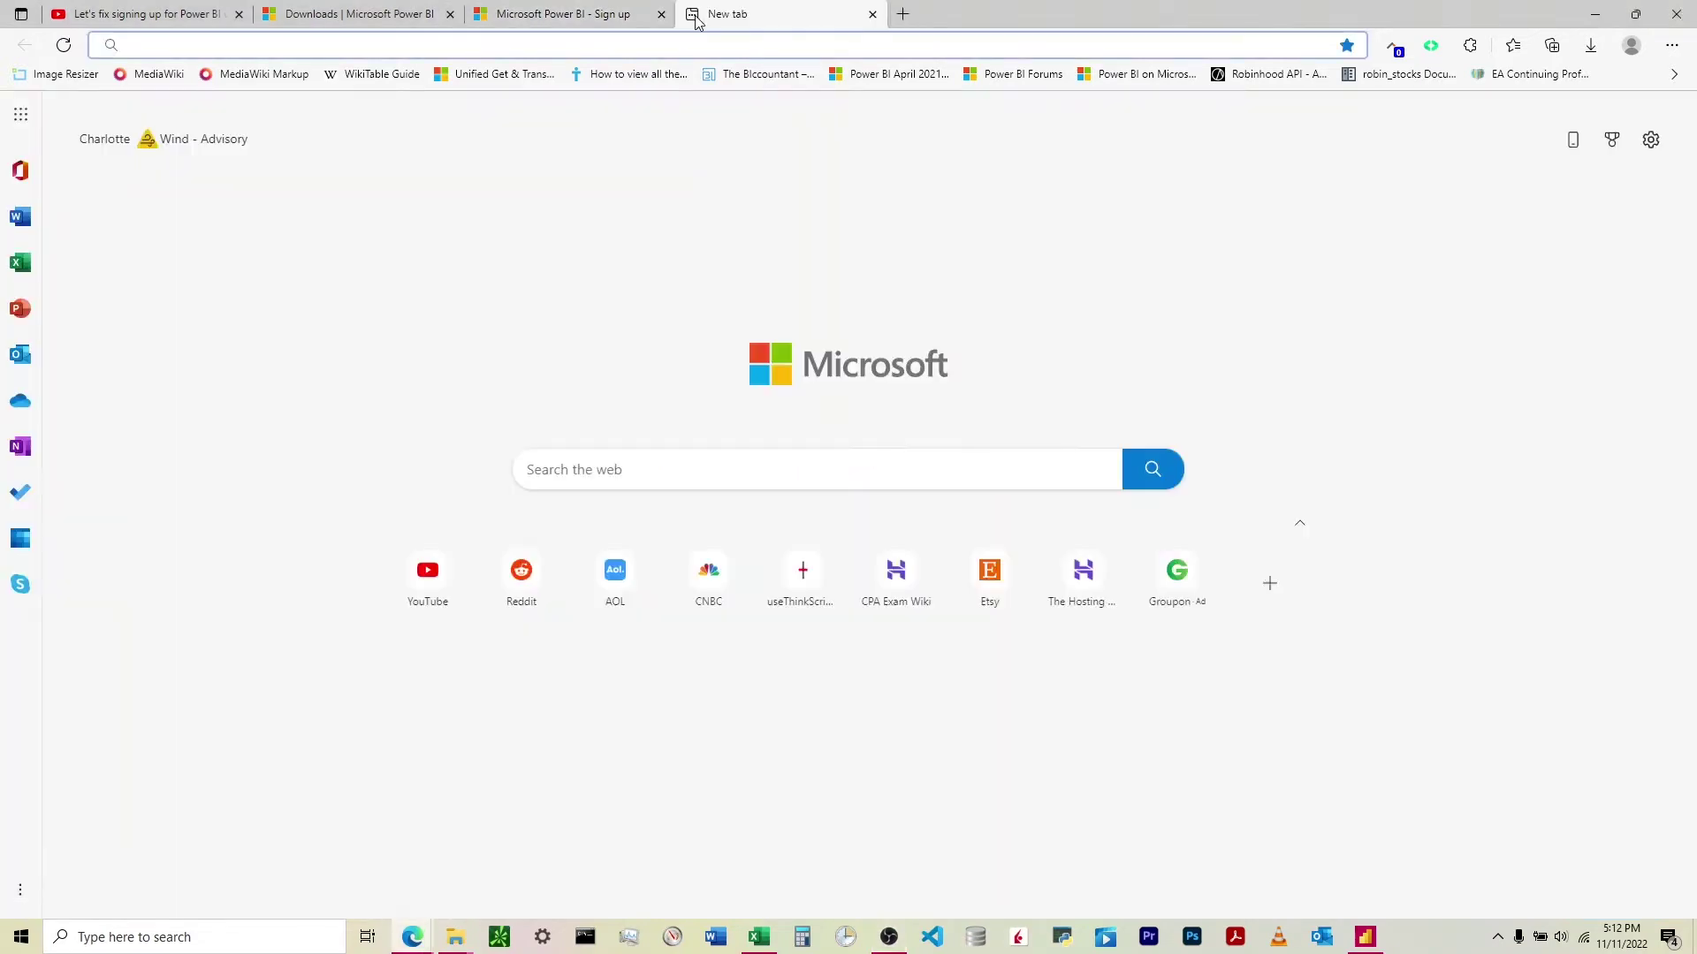
type("mail")
key("Return")
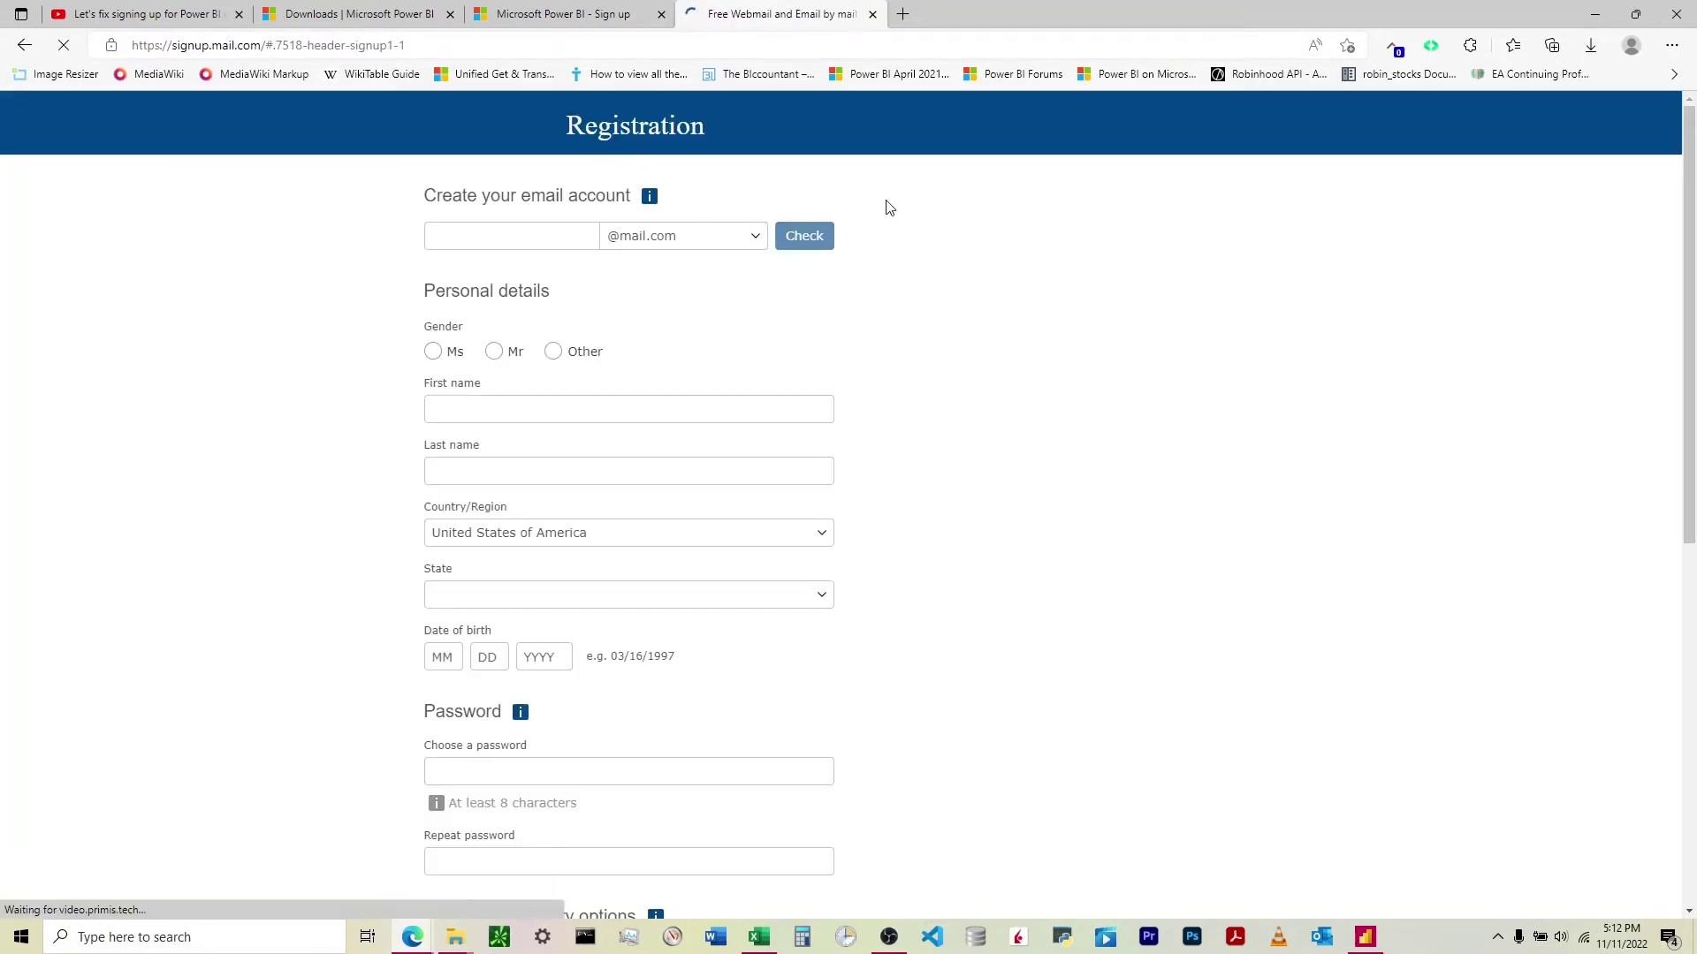
- Scroll through the domain endings offered on the mail.com registration form
left_click(754, 239)
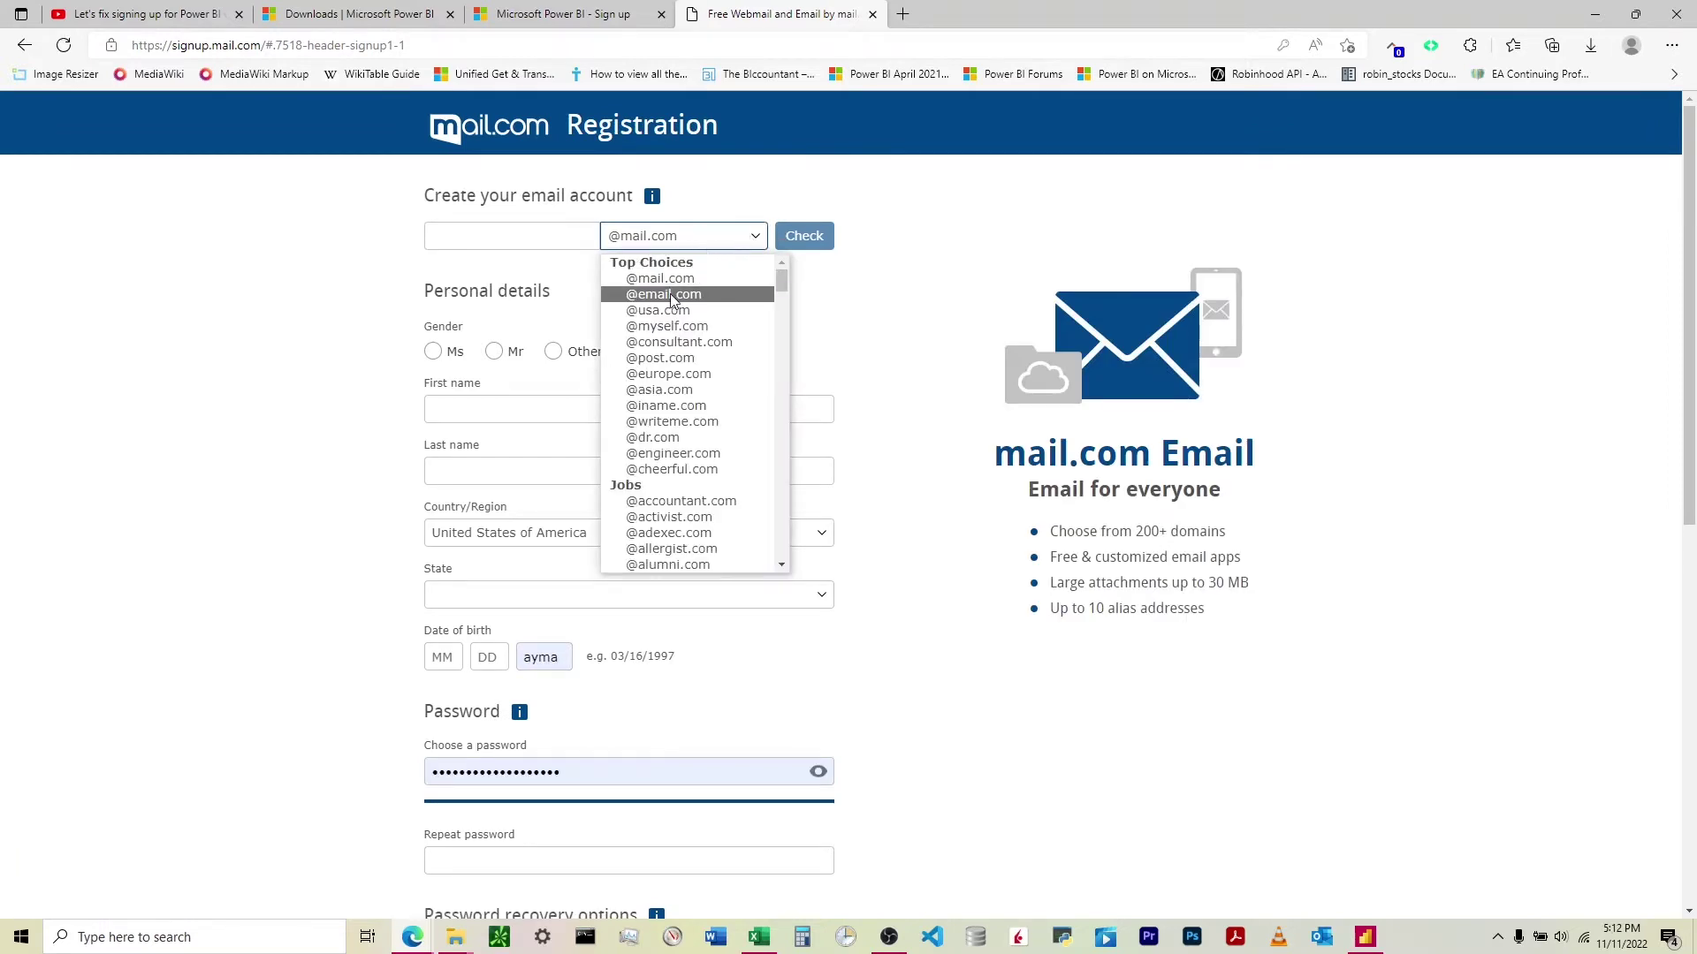
scroll(672, 380, "down", 5)
scroll(675, 413, "down", 5)
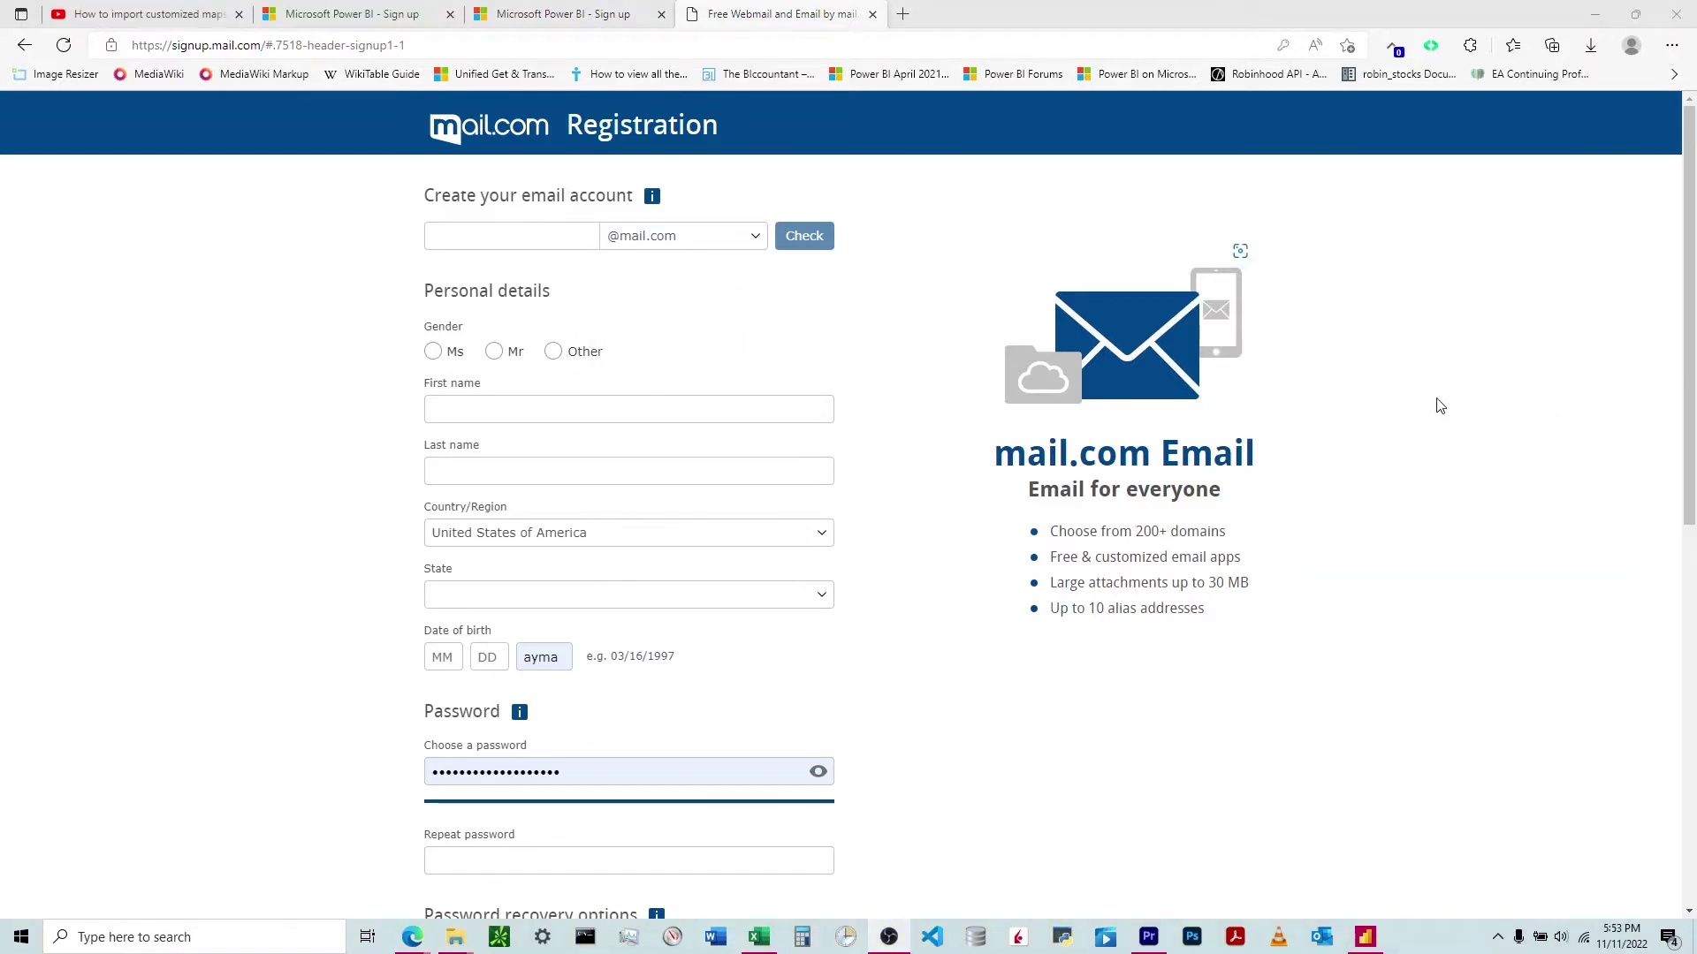
left_click(705, 244)
scroll(688, 415, "down", 10)
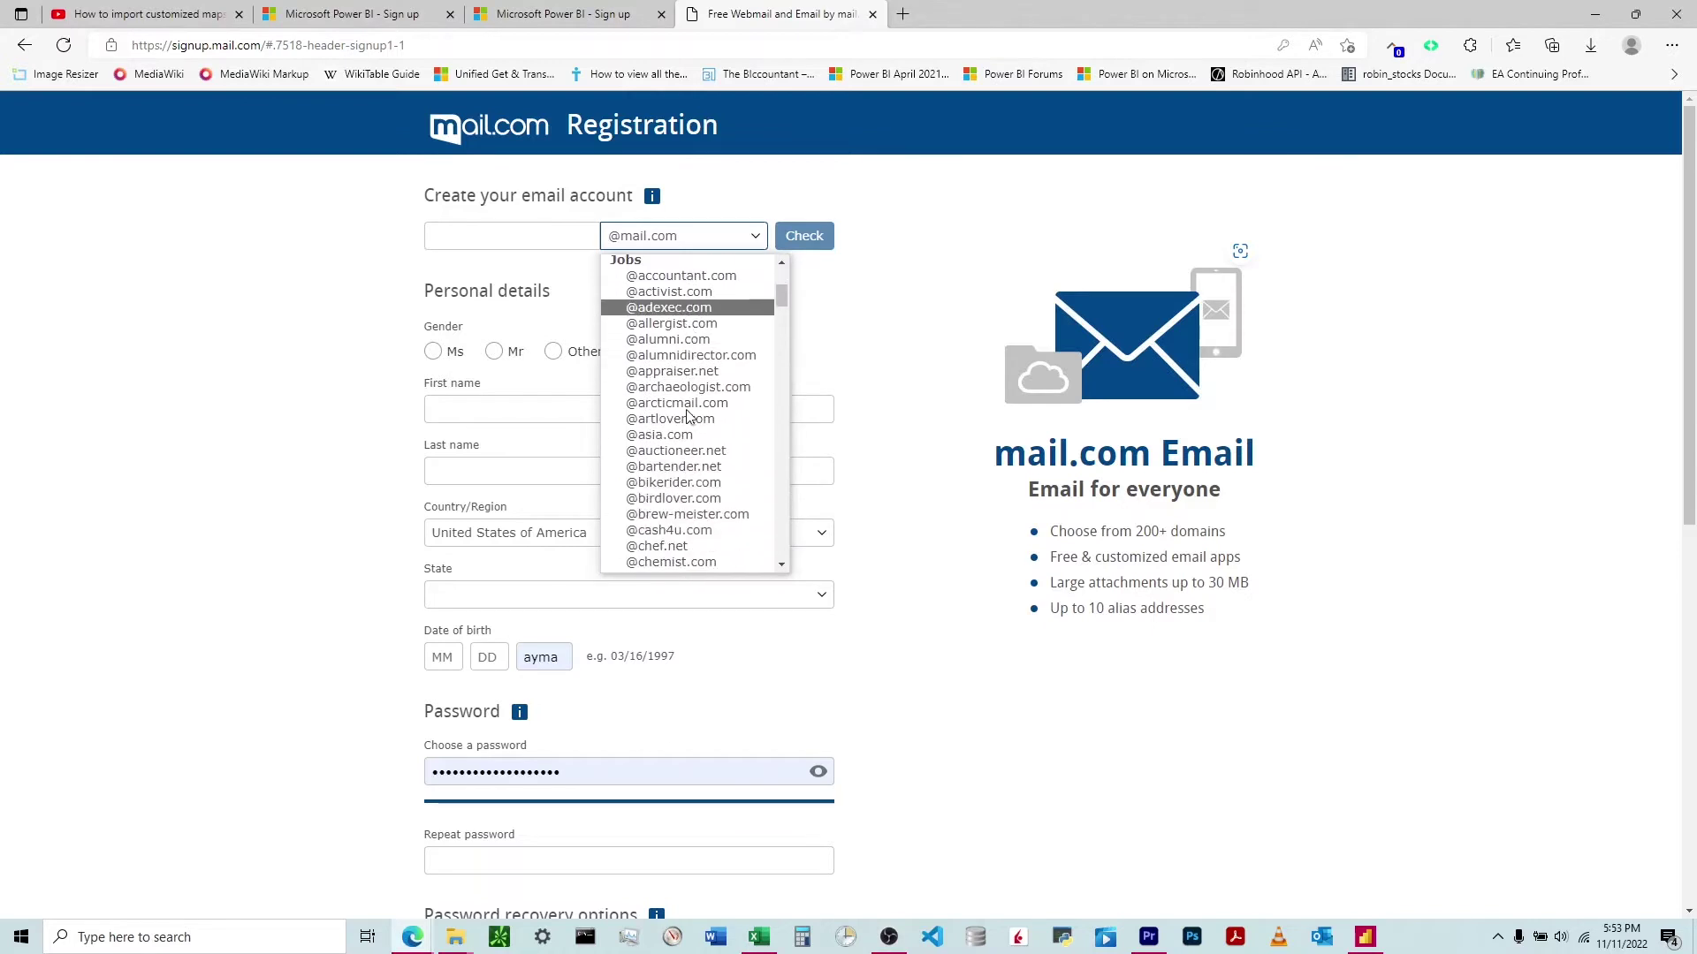
scroll(683, 415, "down", 10)
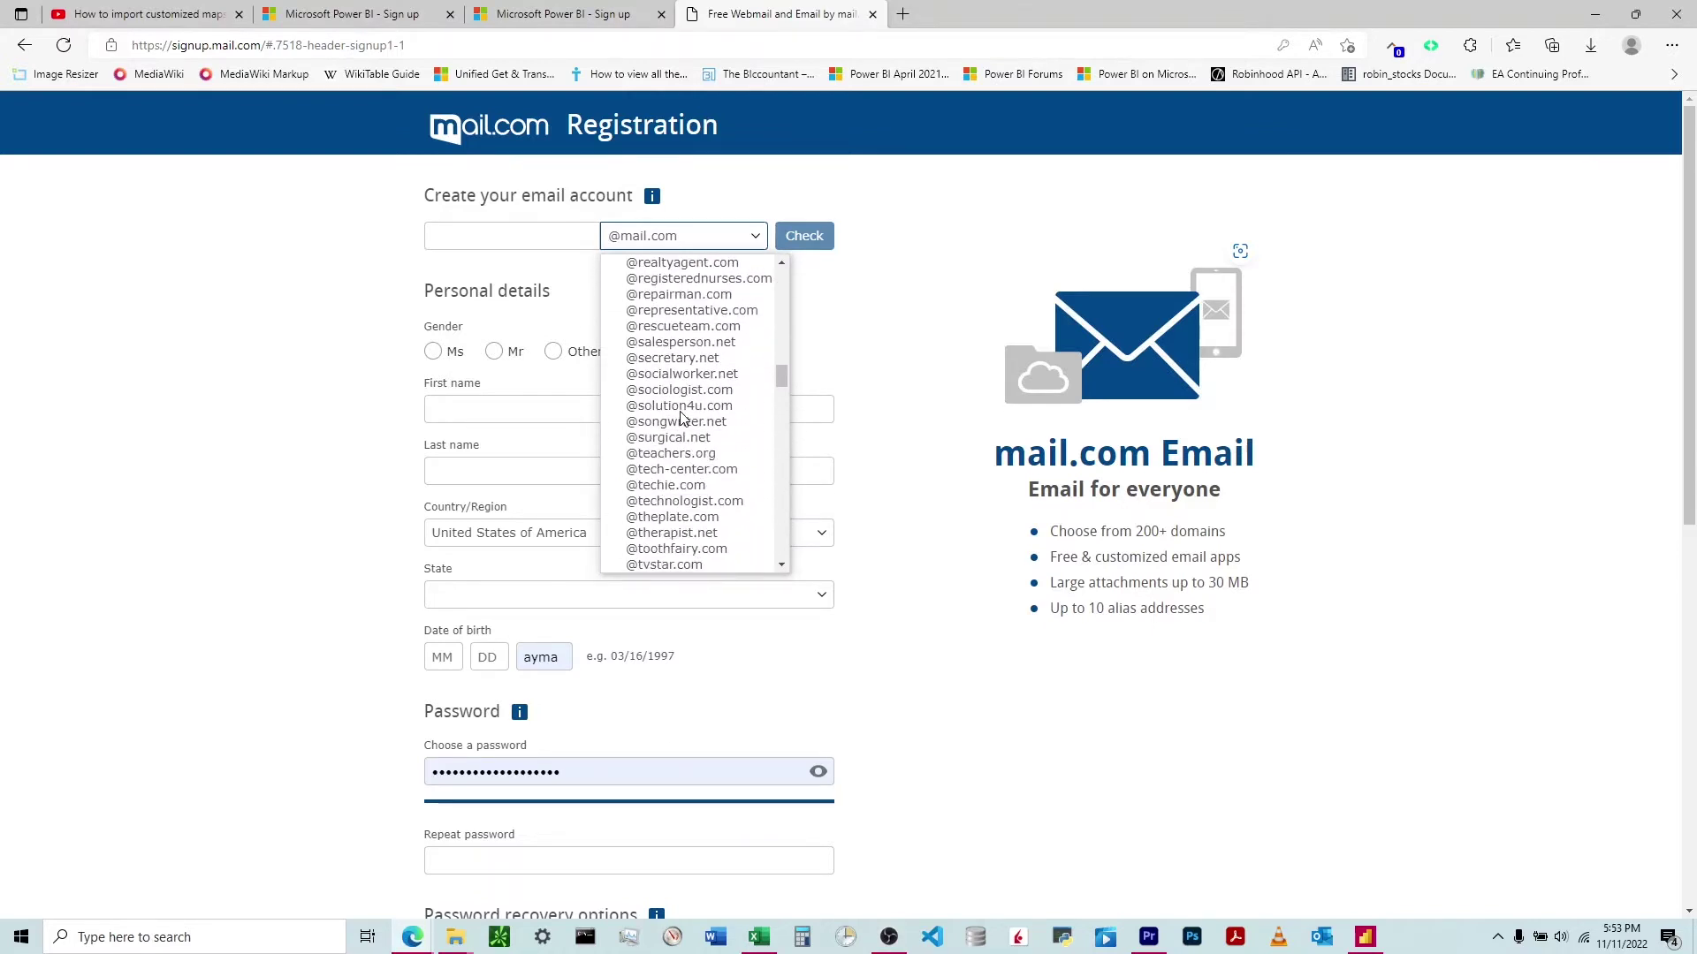
scroll(683, 415, "up", 10)
scroll(685, 411, "up", 3)
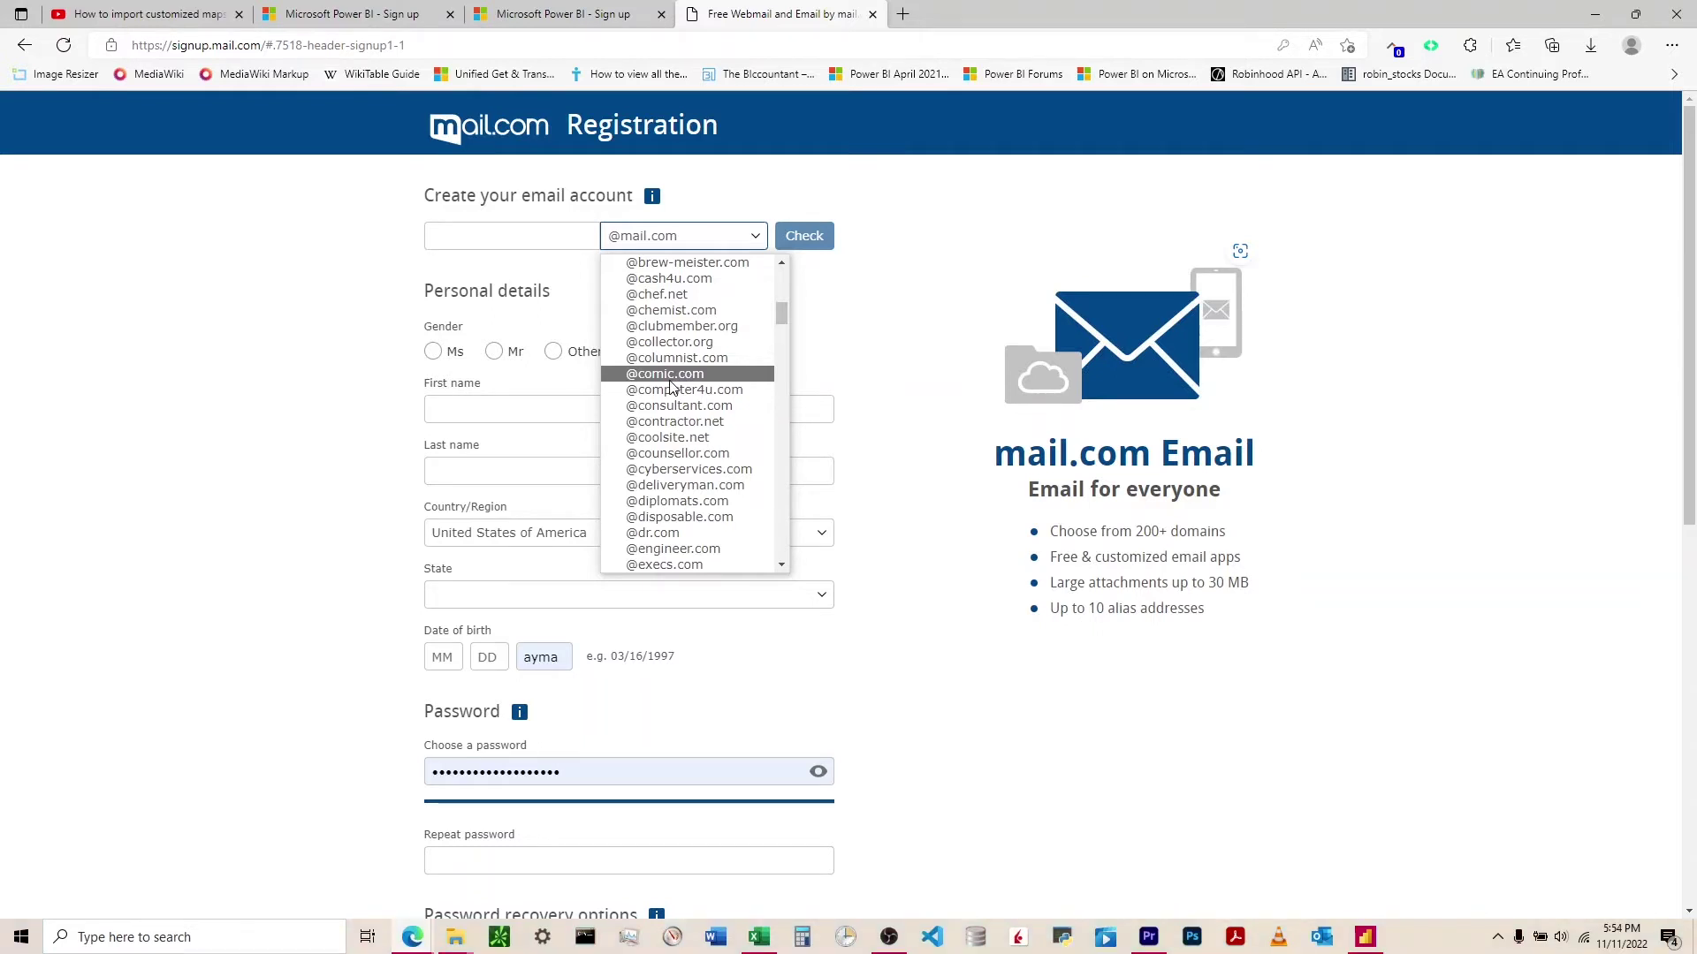
left_click(904, 16)
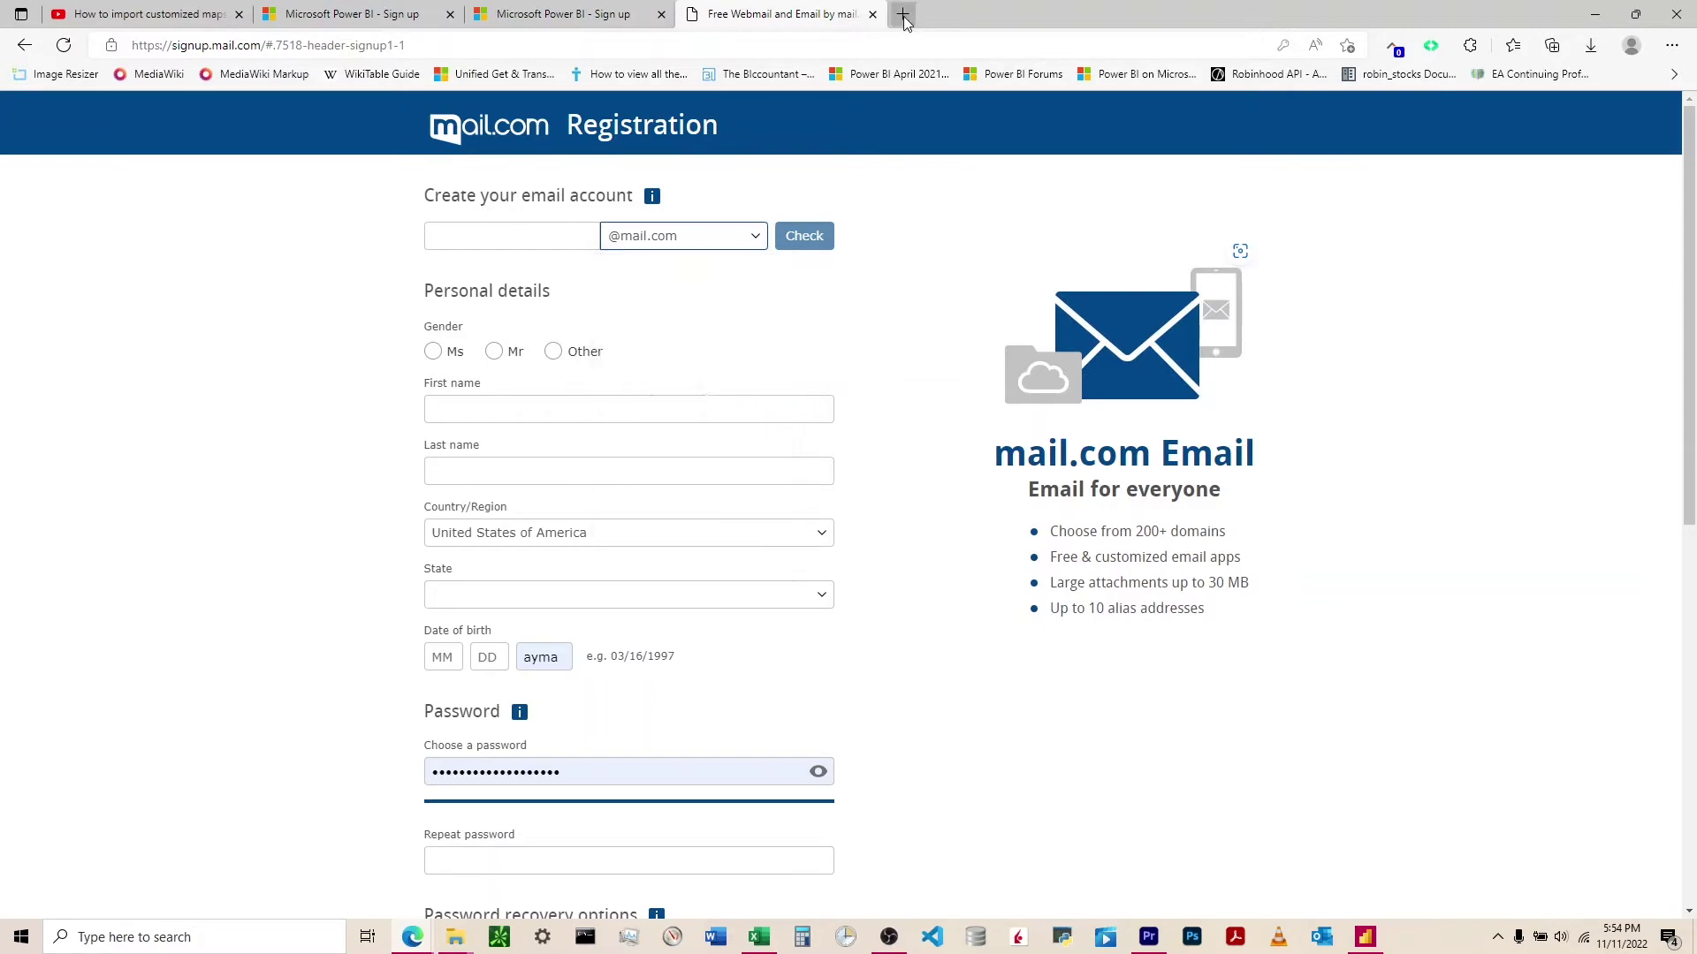
- Search the web for 'google domain'
type("gool")
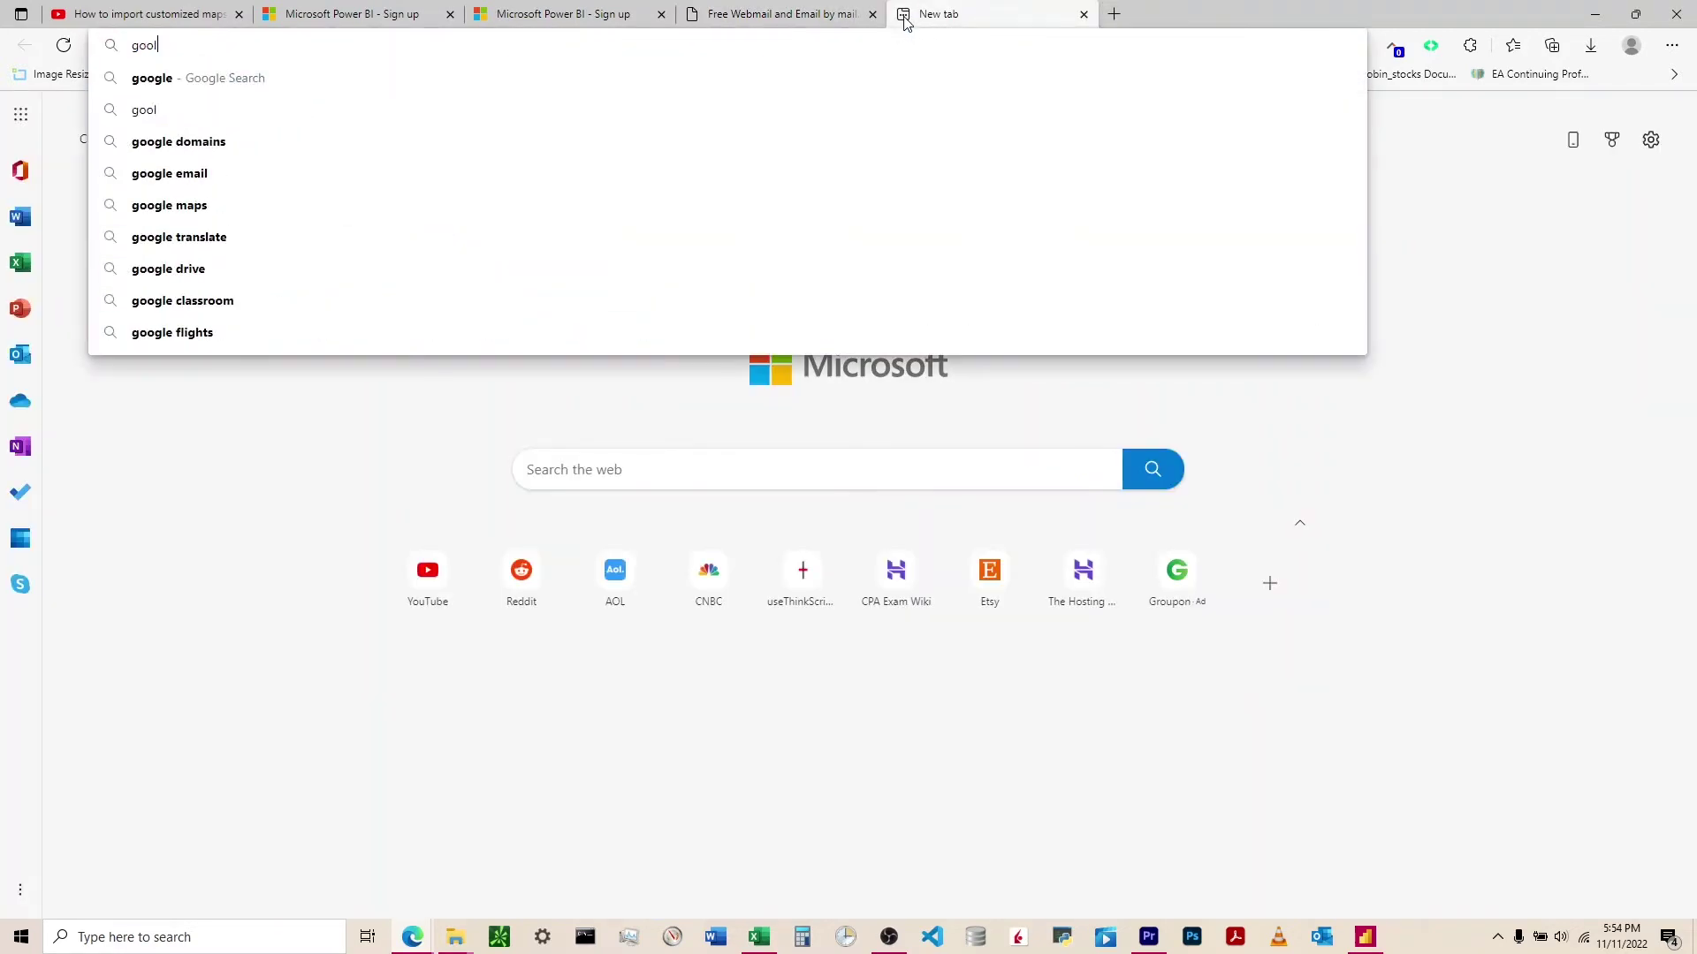
key("BackSpace")
type("gle ")
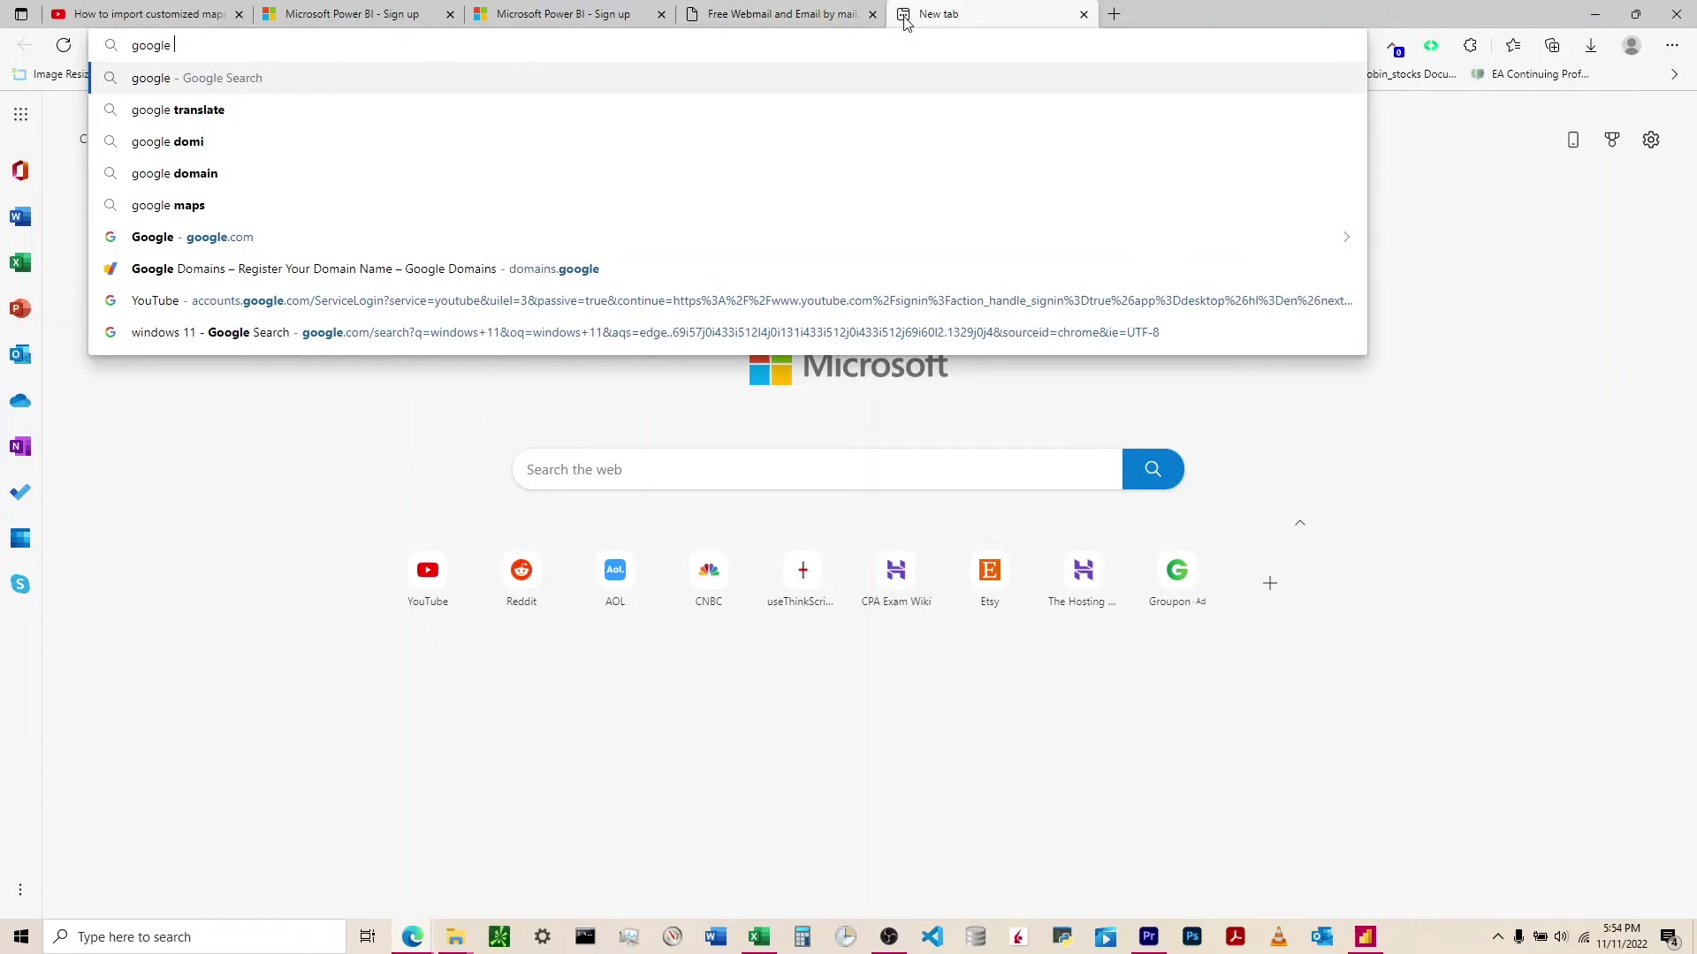
type("domain")
key("Return")
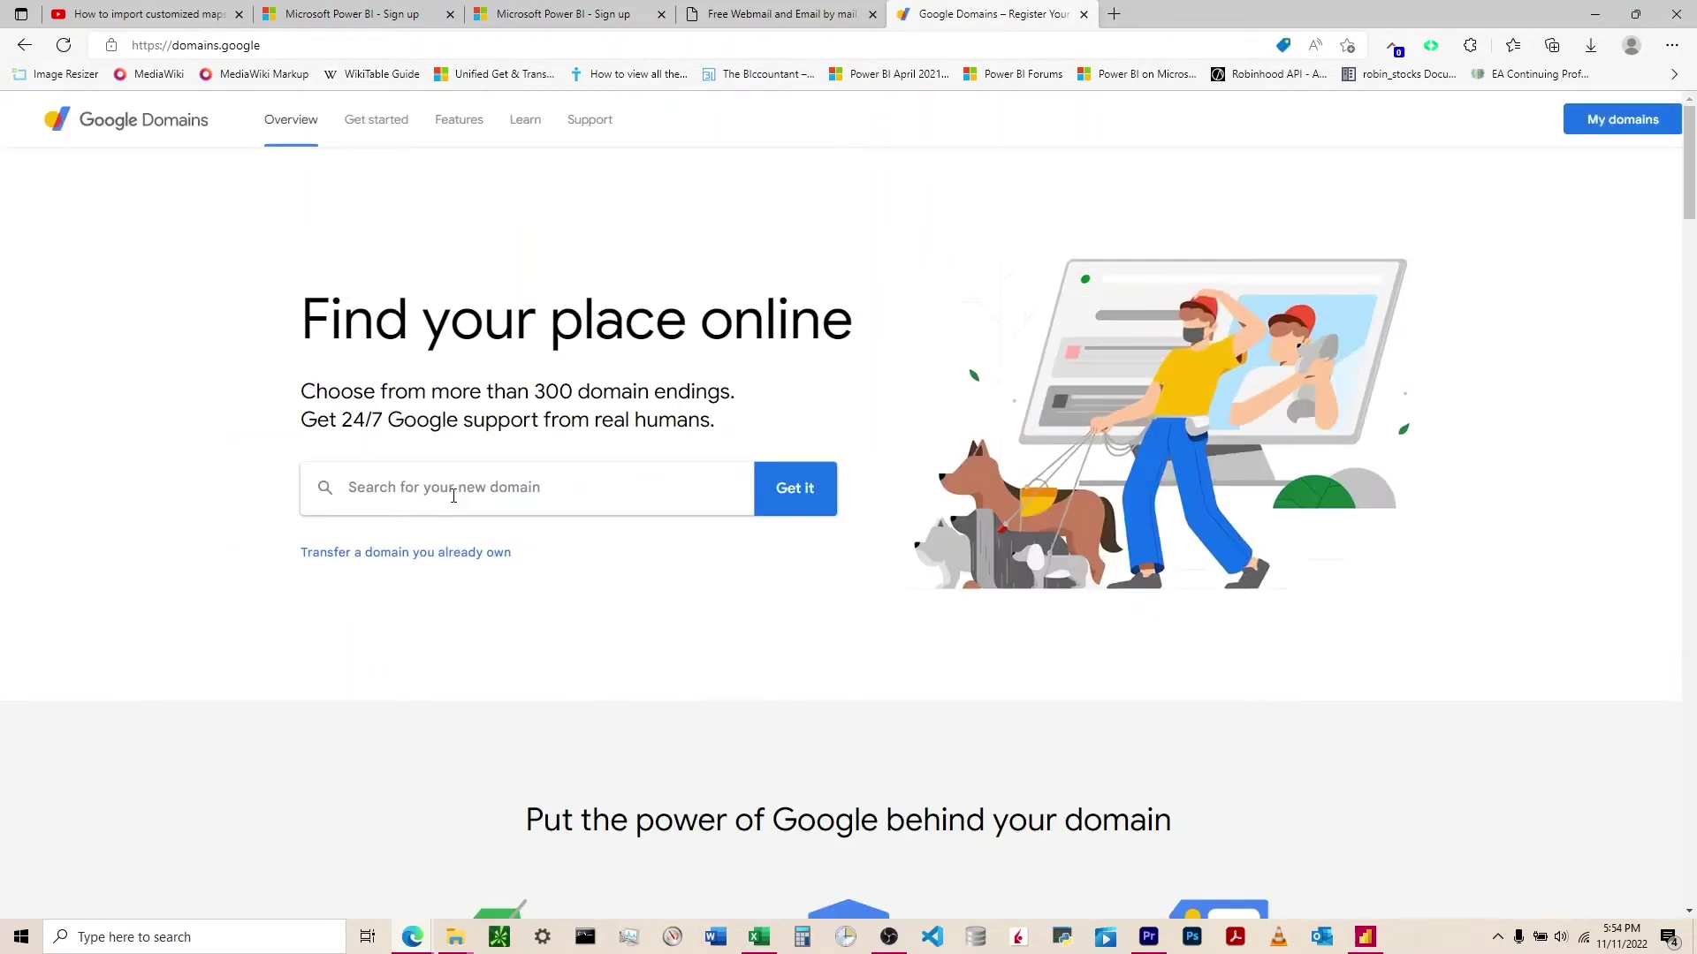
- Recheck mail.com's domain list, then look up accountant.com's availability in Google Domains
left_click(753, 15)
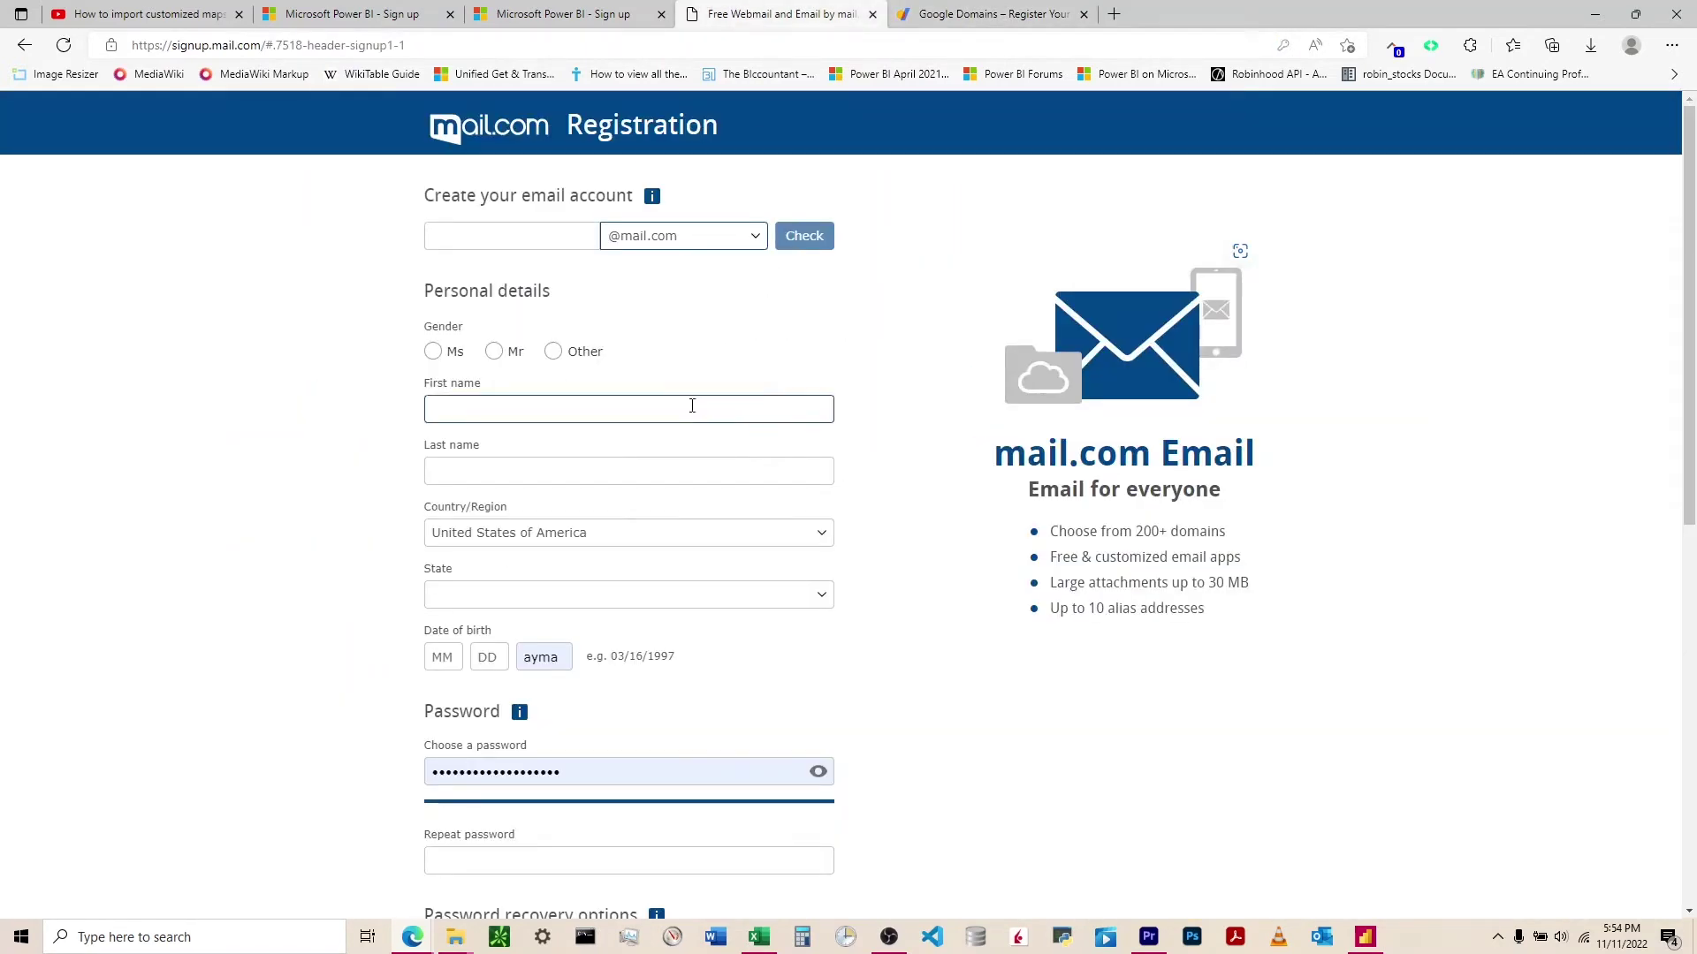
left_click(717, 248)
scroll(673, 408, "down", 5)
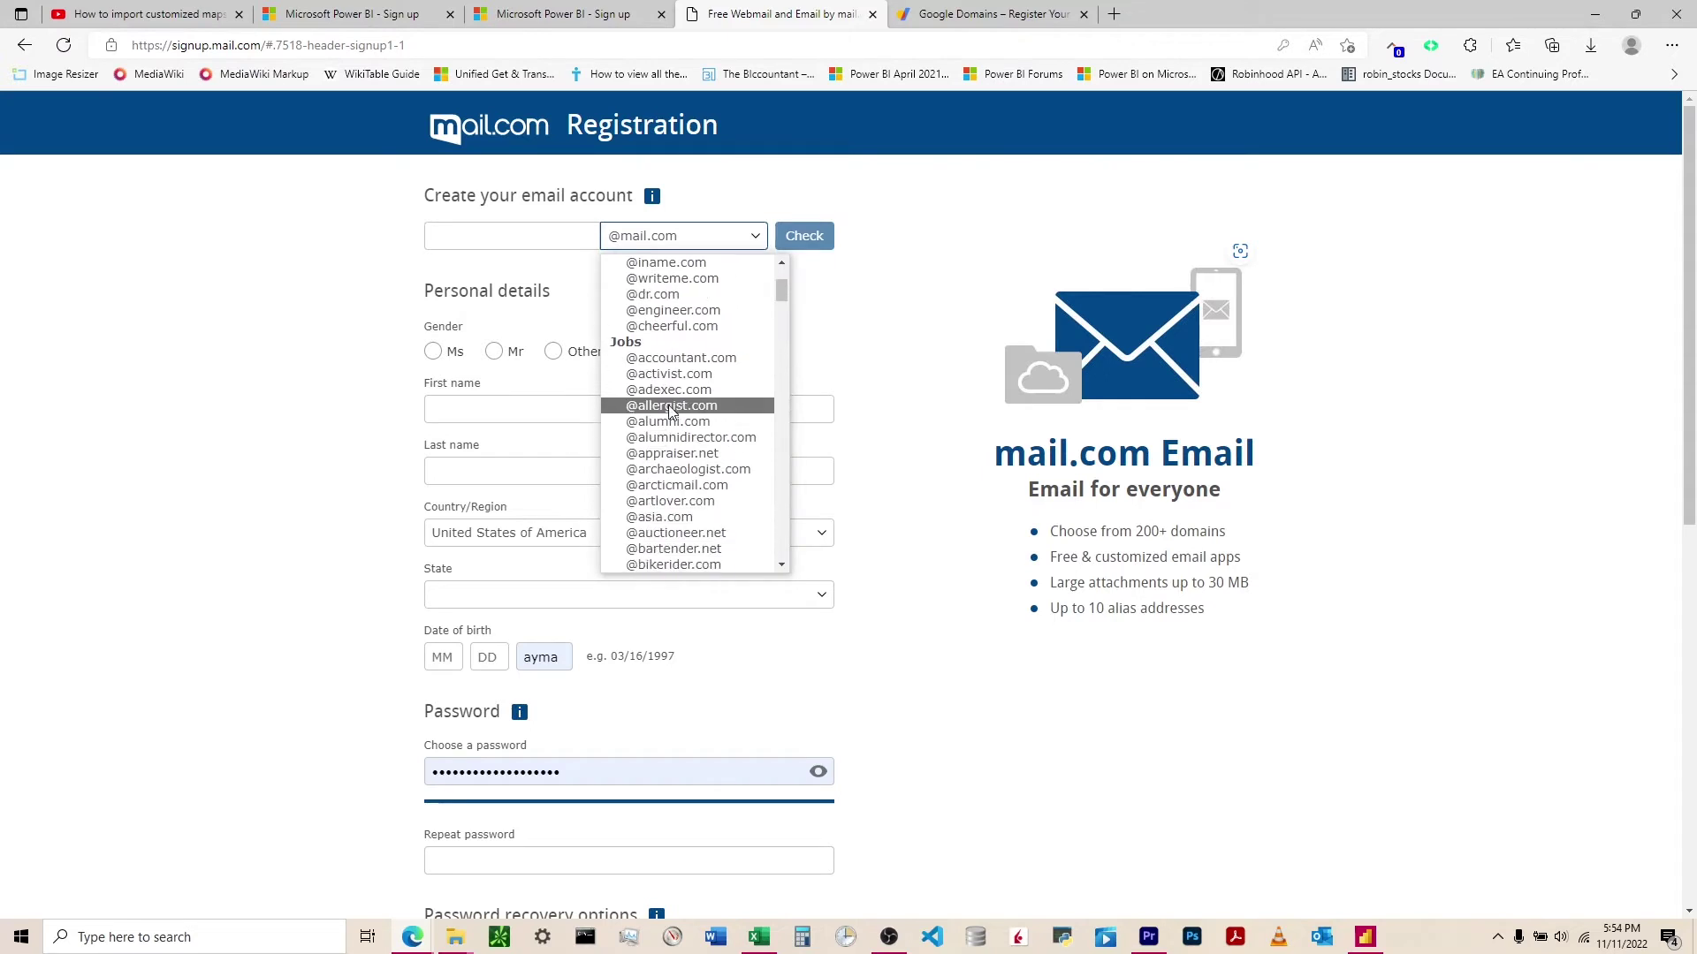
left_click(981, 14)
left_click(981, 14)
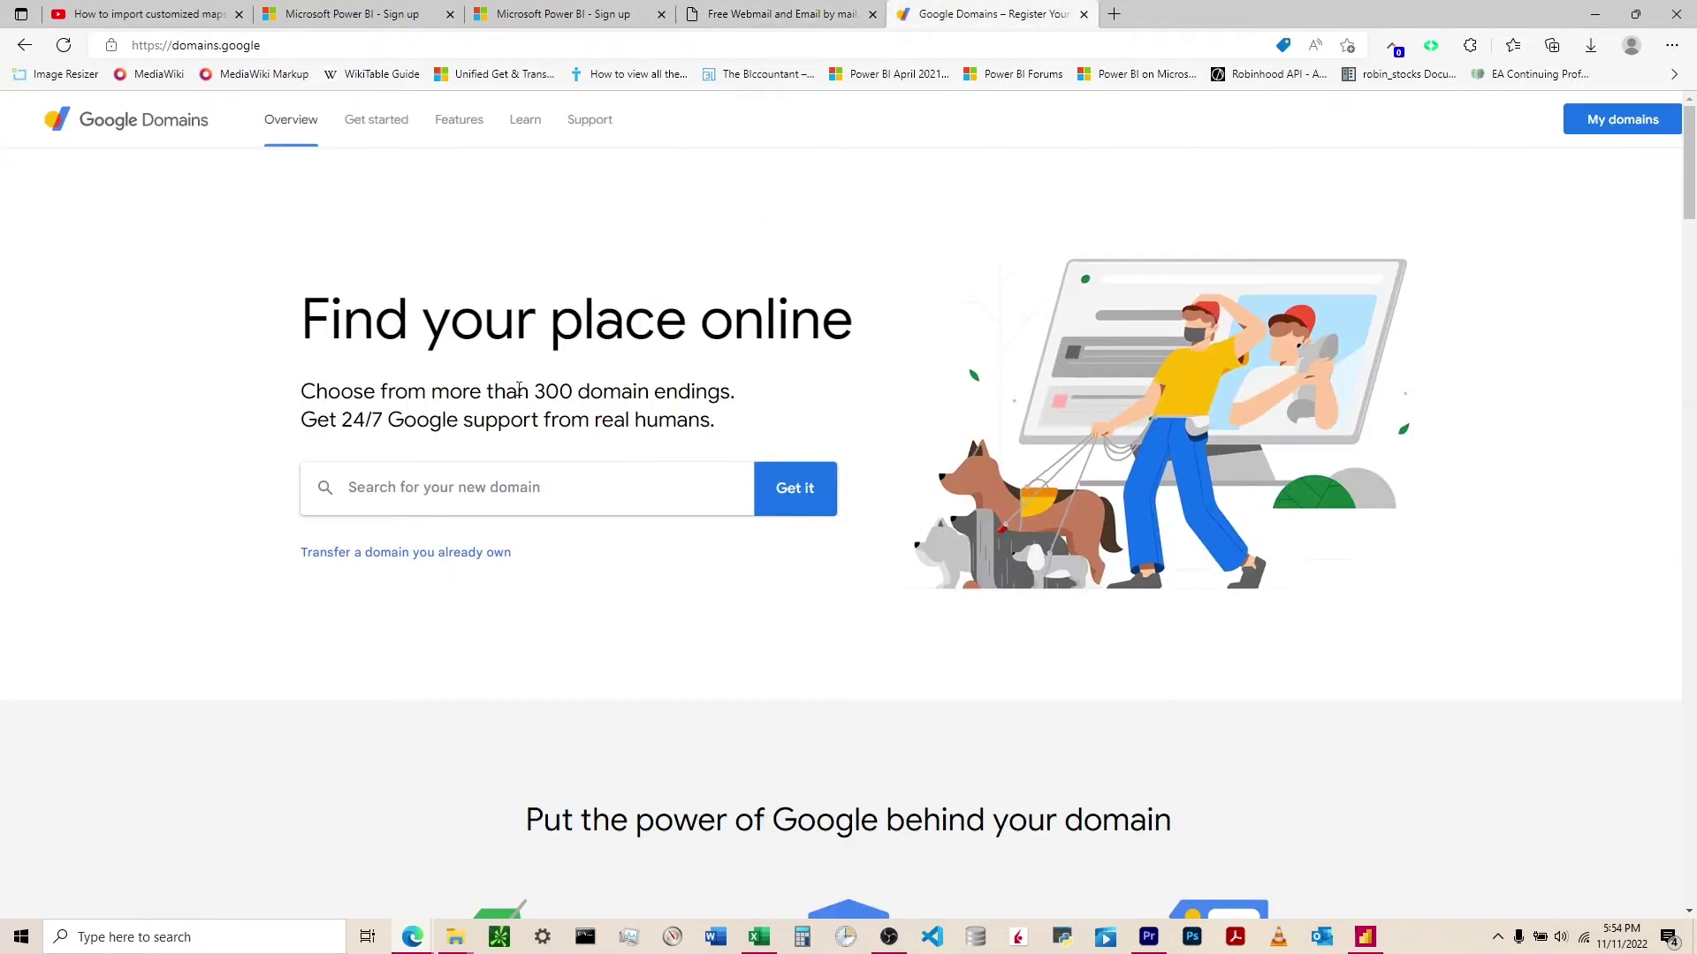
type("aa")
type("cc")
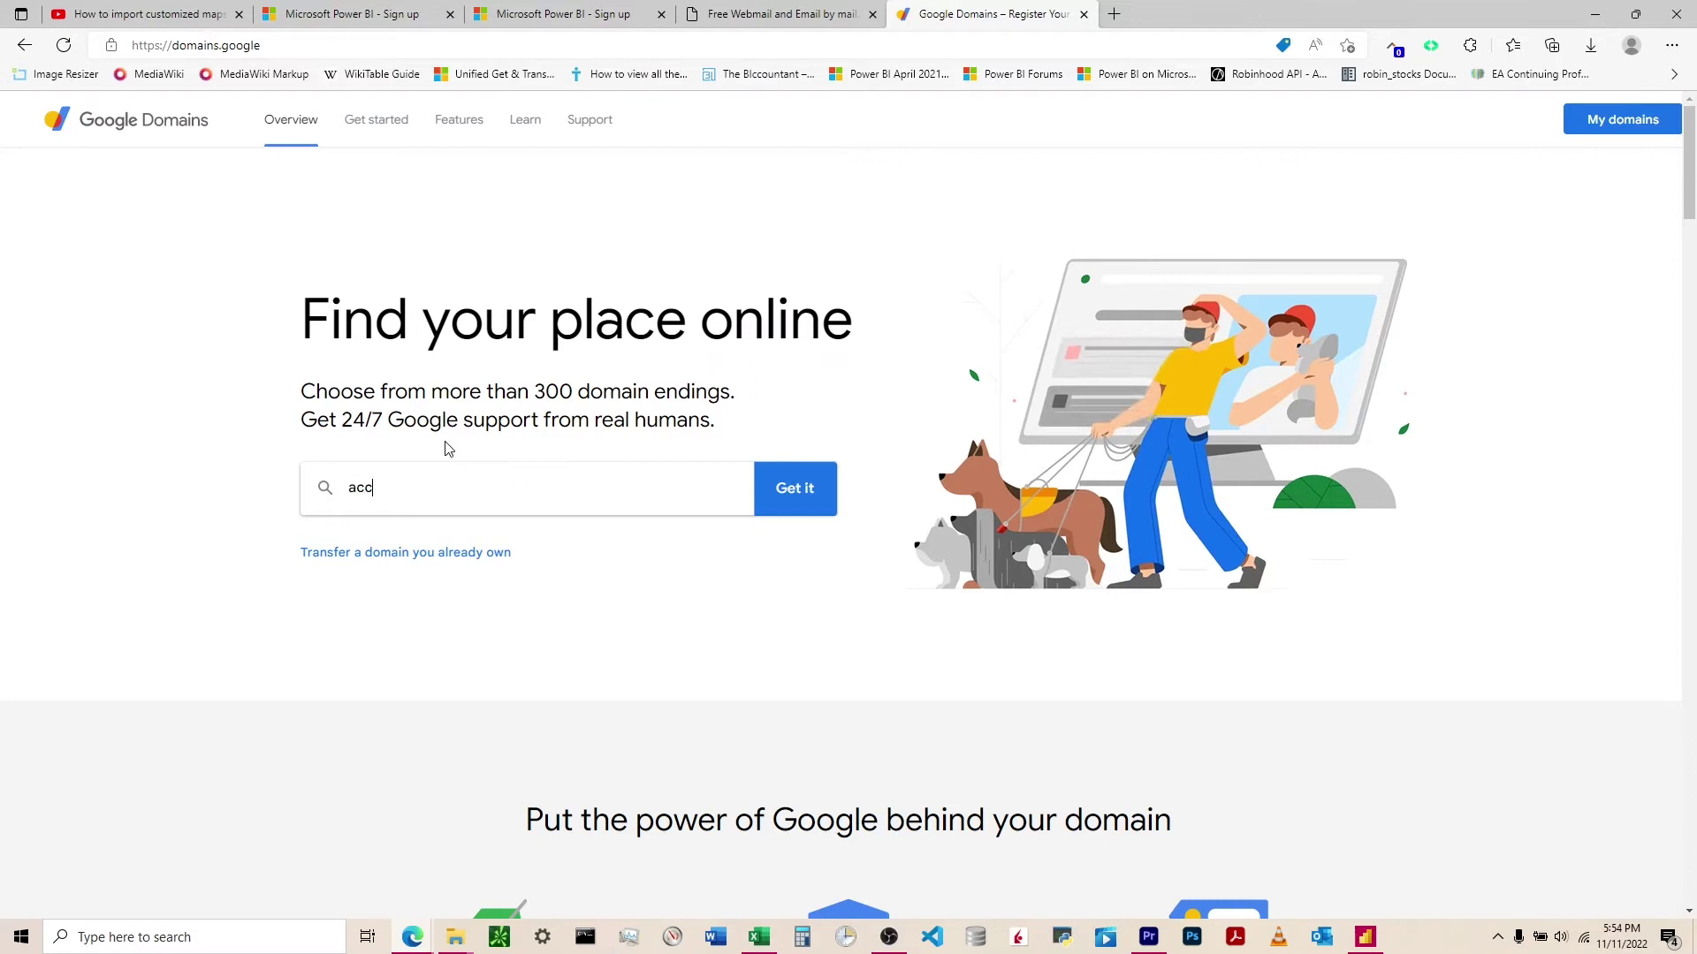
type("ountant.com")
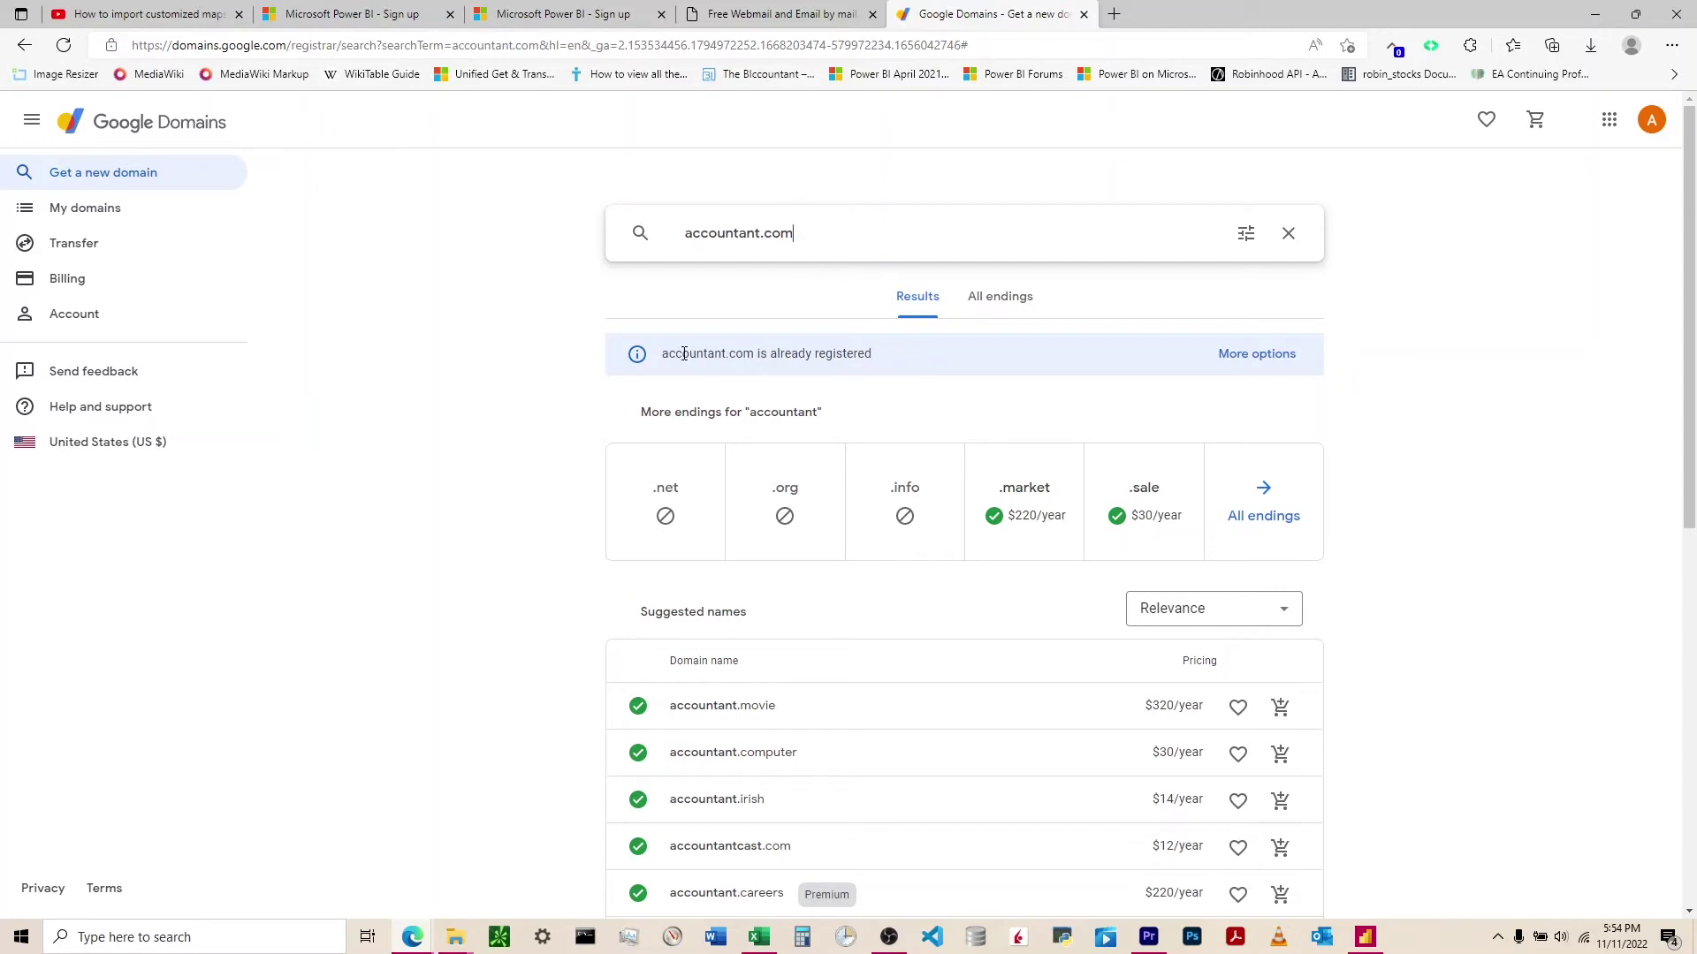
left_click(1256, 353)
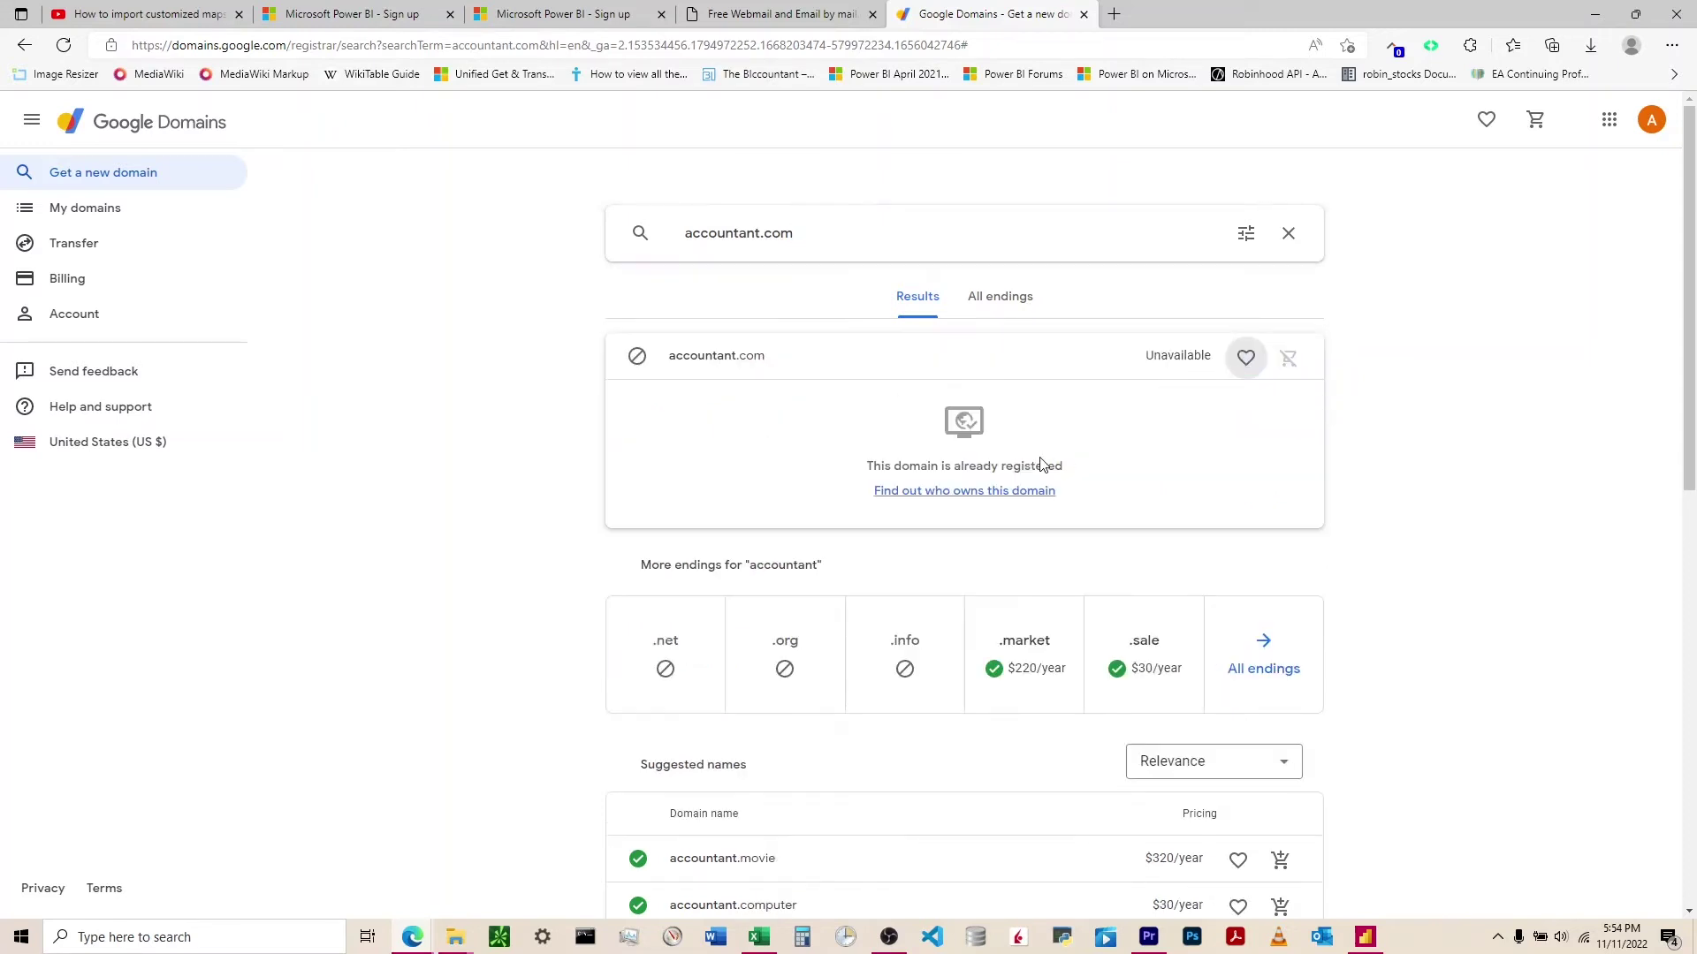
- Inspect accountant.com's WHOIS record, finding registrant organization World Media Group
left_click(973, 492)
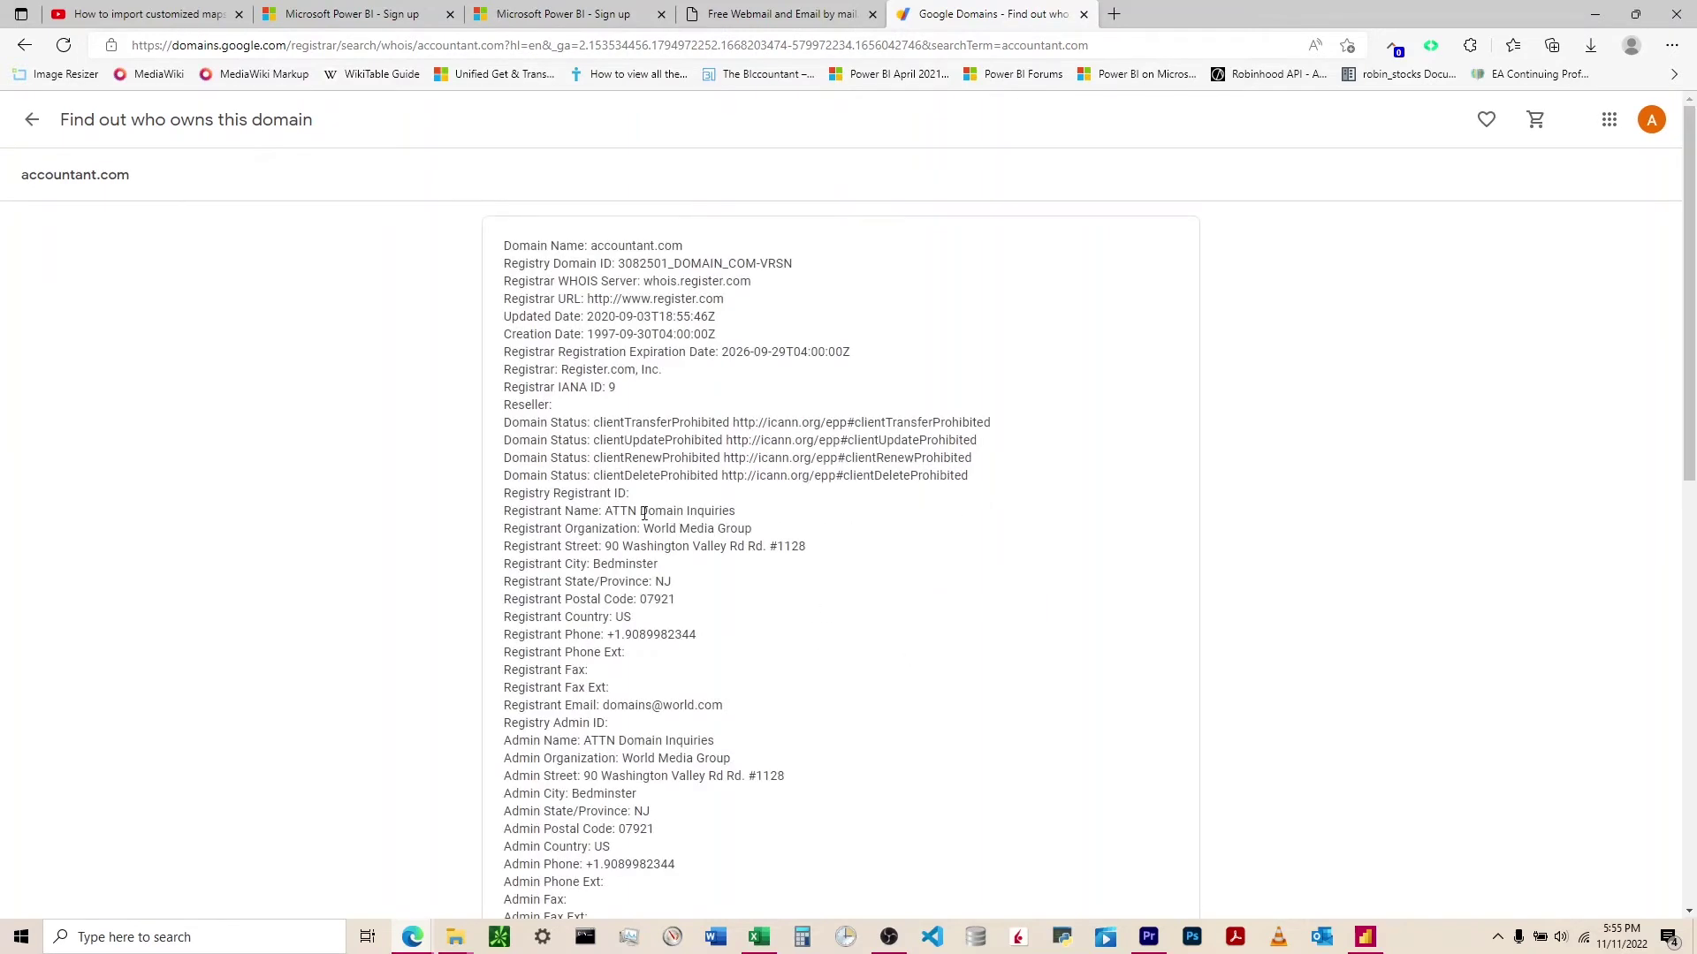
left_click_drag(668, 530, 752, 530)
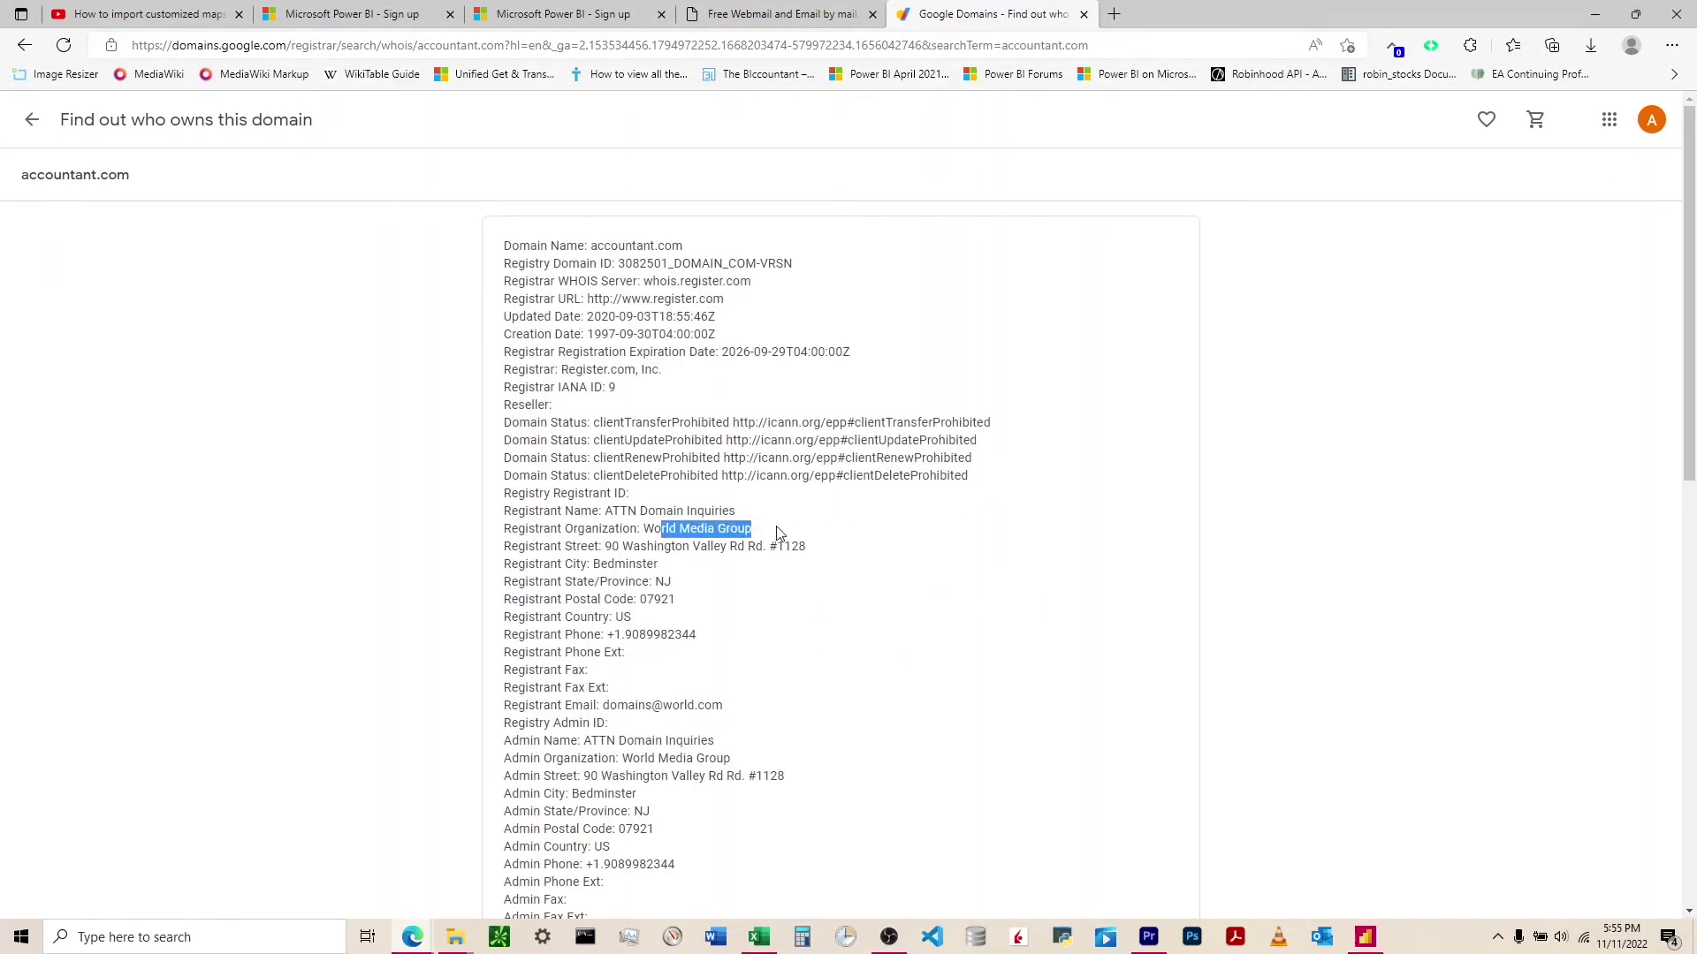
left_click(777, 541)
- Browse the email domains in the mail.com registration form's dropdown
left_click(782, 15)
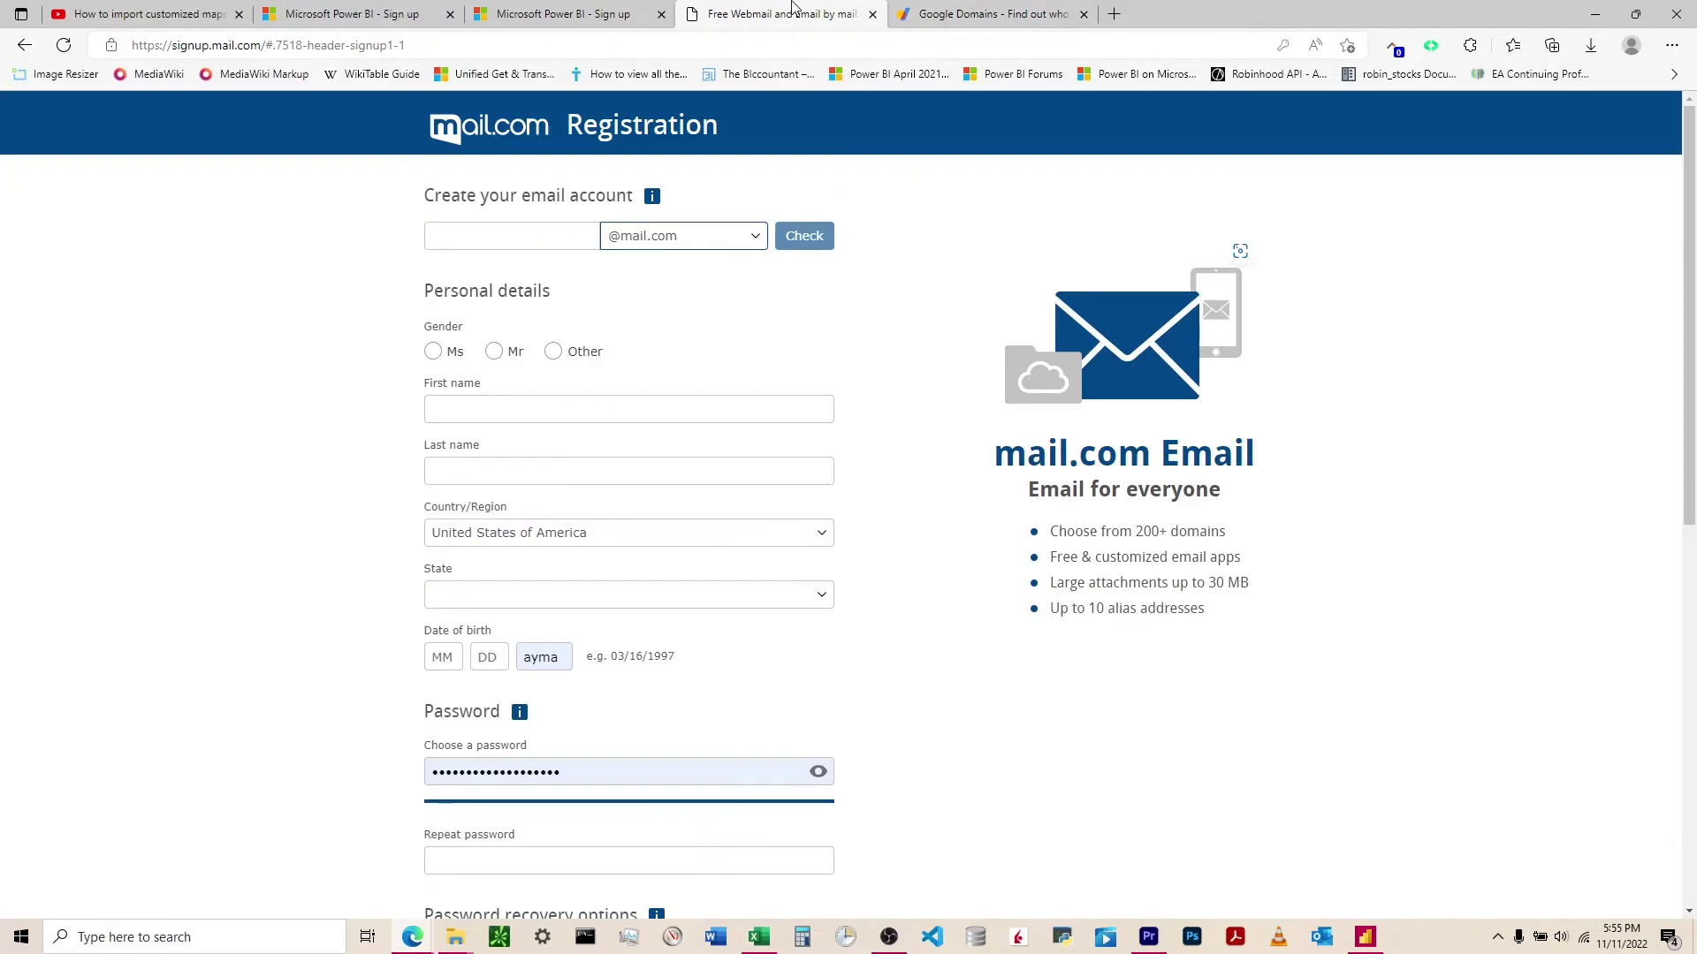
left_click(698, 238)
scroll(667, 391, "down", 10)
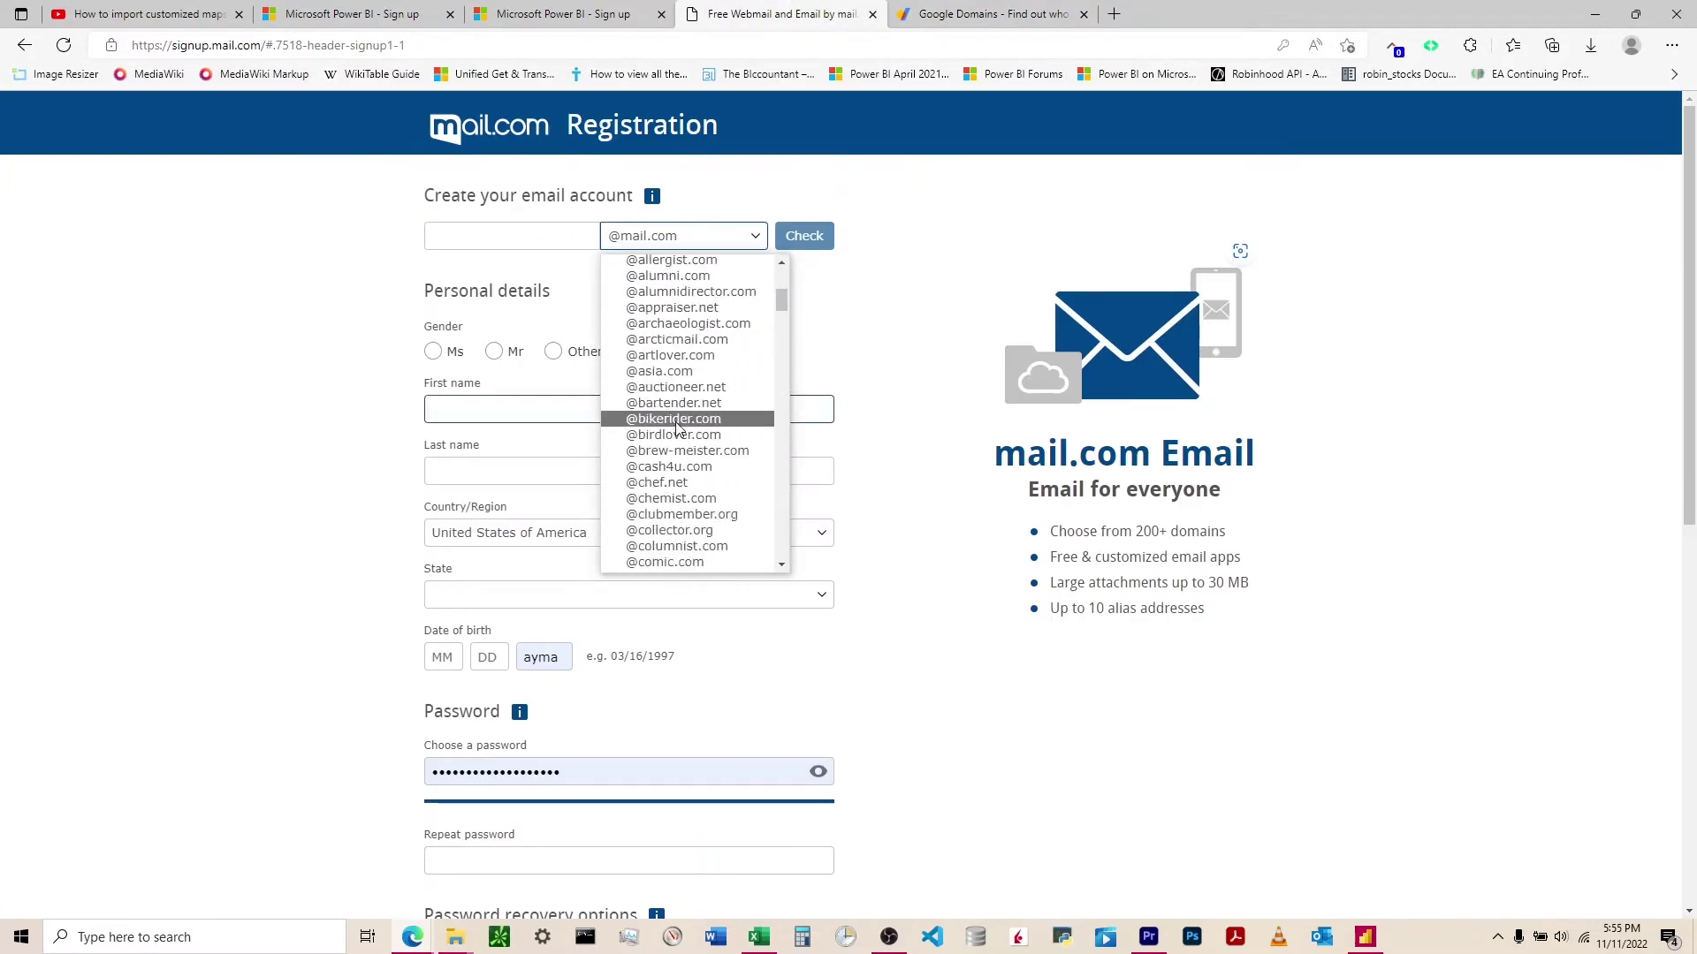
scroll(678, 433, "down", 2)
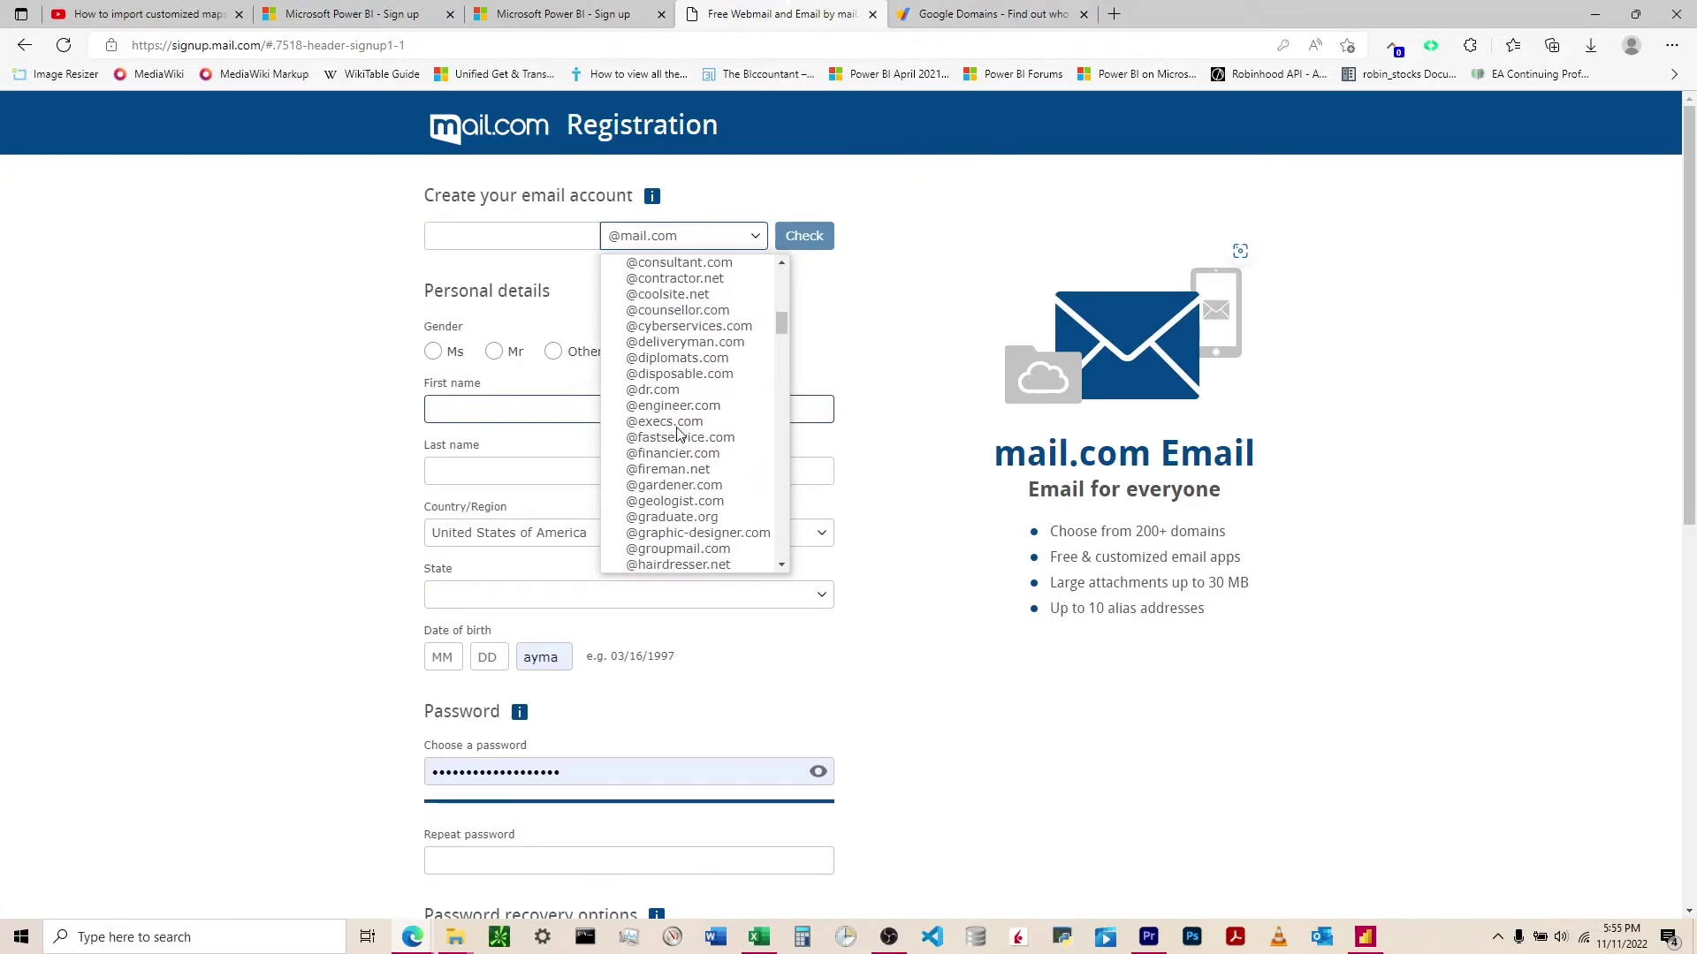
left_click(981, 14)
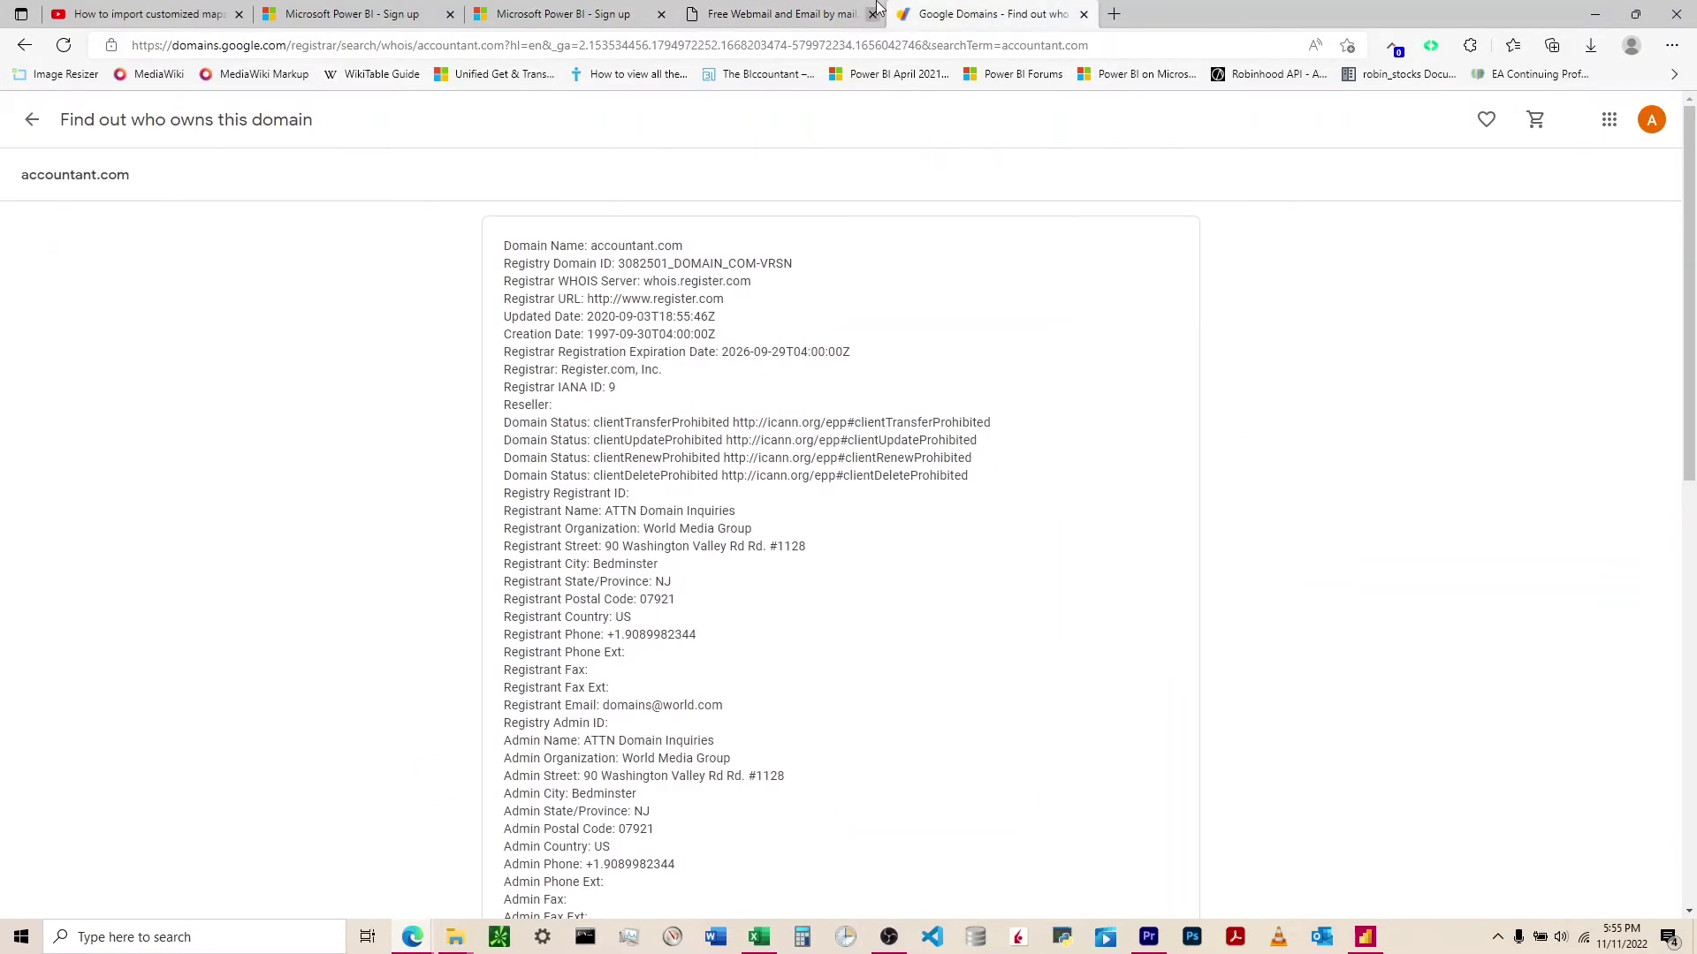
left_click(809, 12)
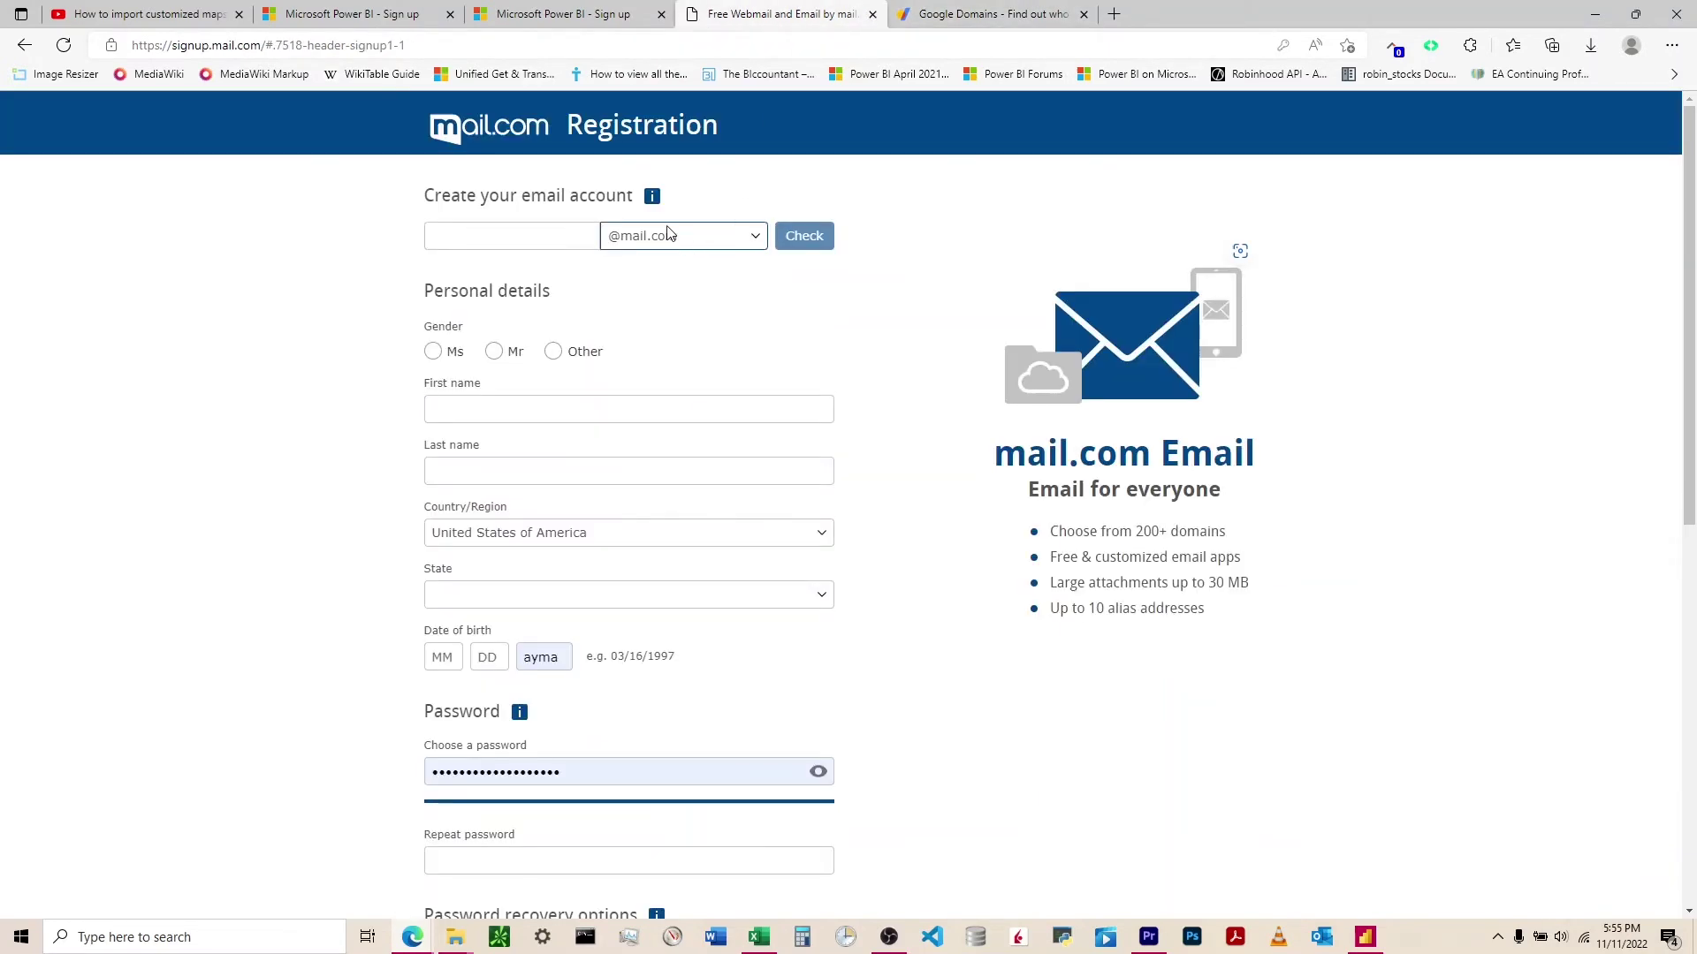
left_click(751, 240)
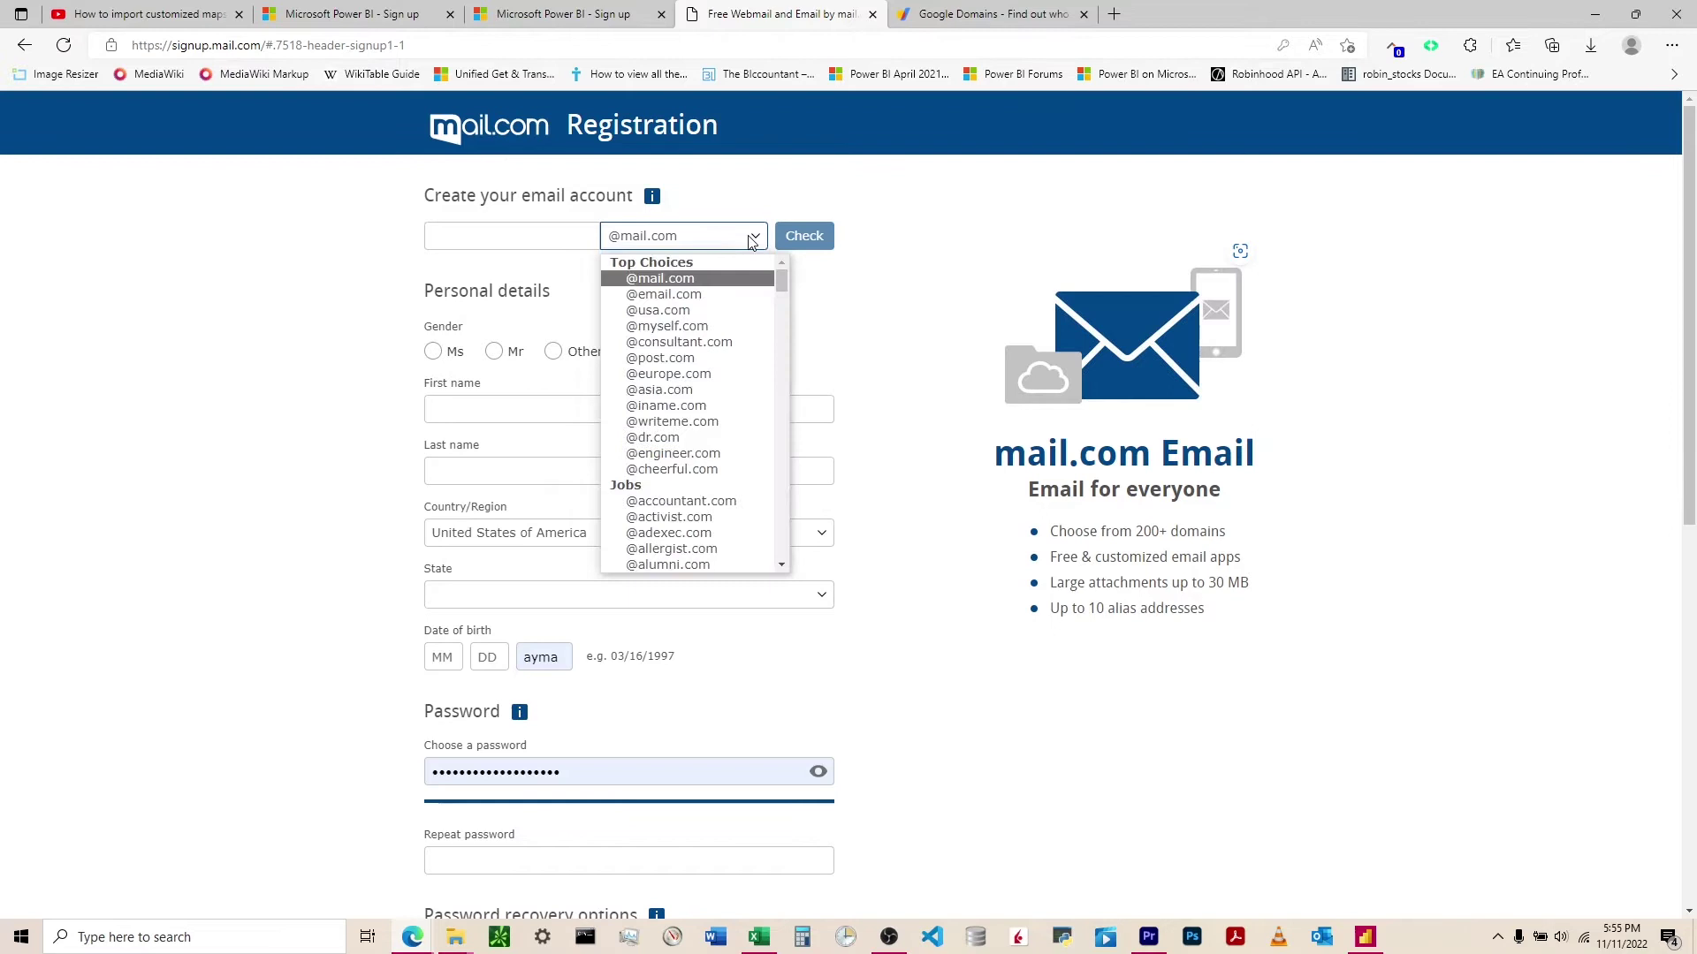
scroll(676, 405, "down", 6)
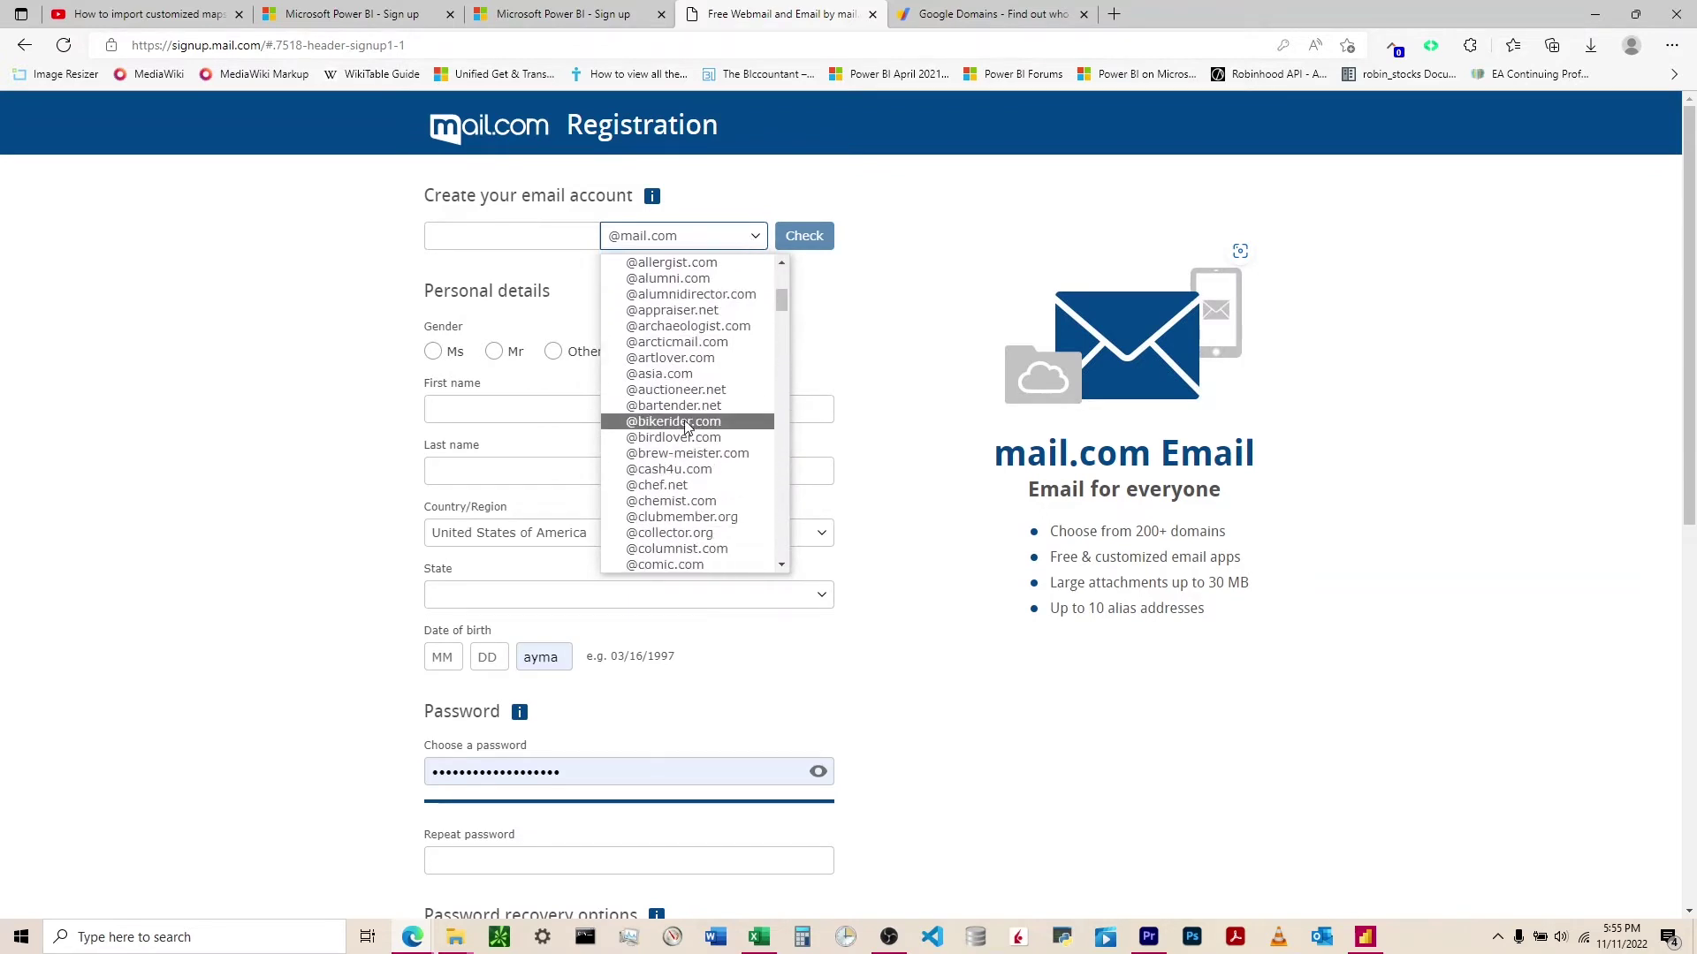
scroll(686, 427, "down", 1)
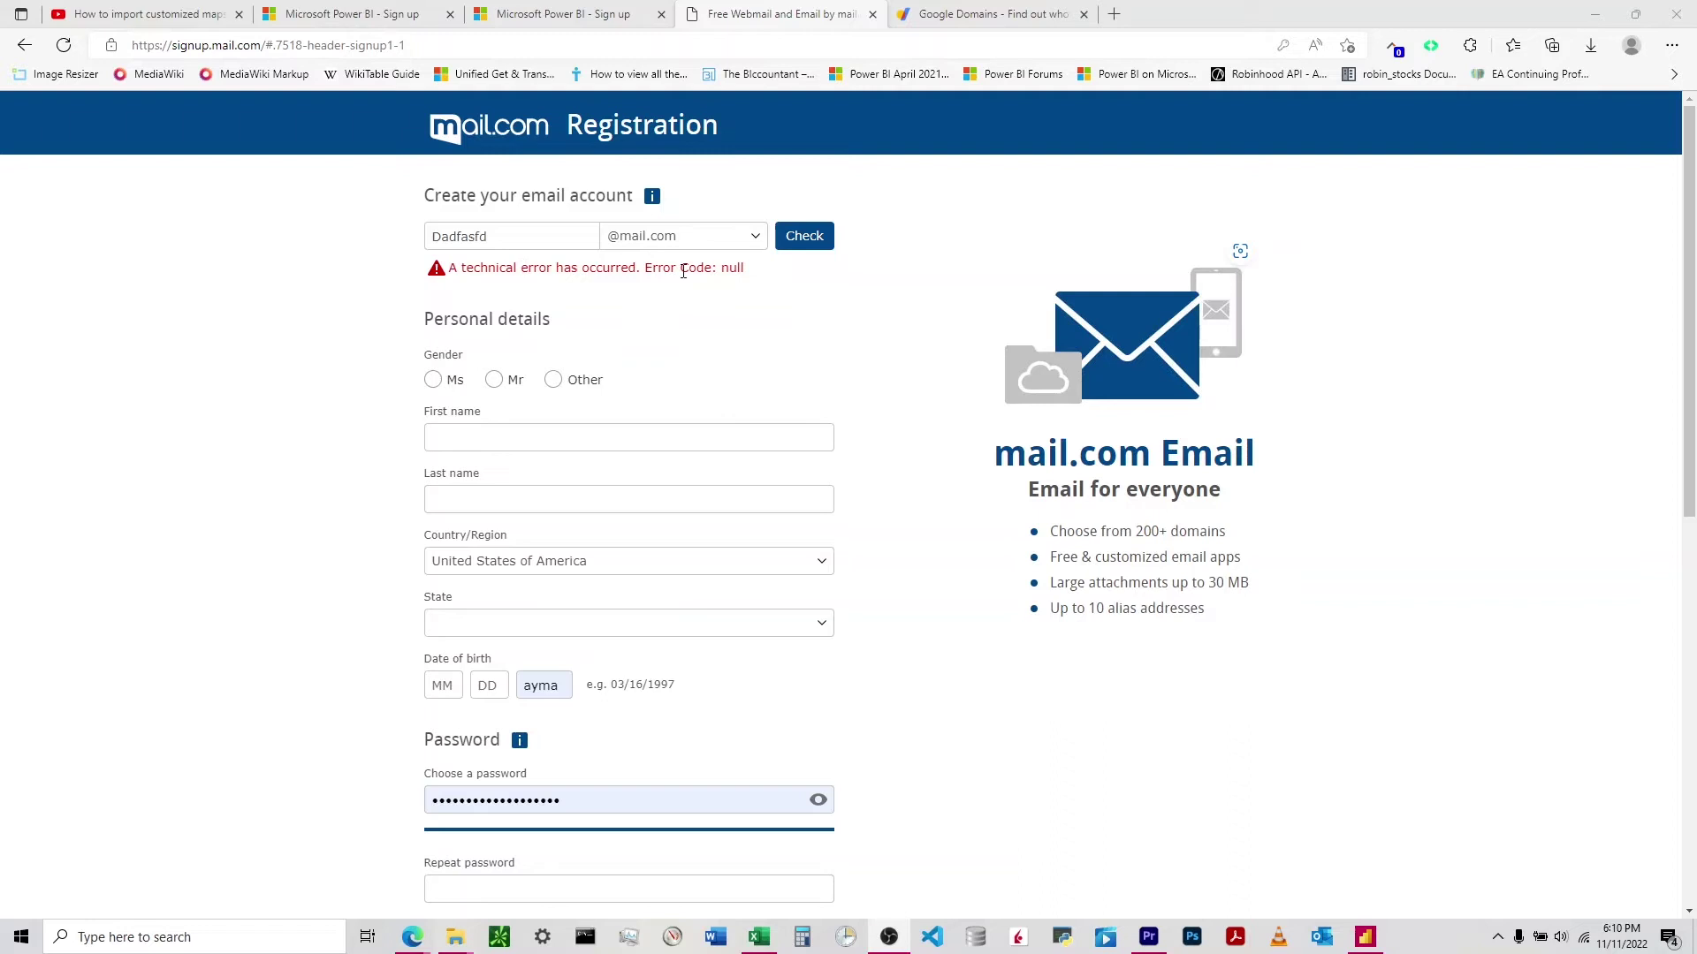
- Leave the errored form via the mail.com homepage and reopen sign-up
left_click(478, 238)
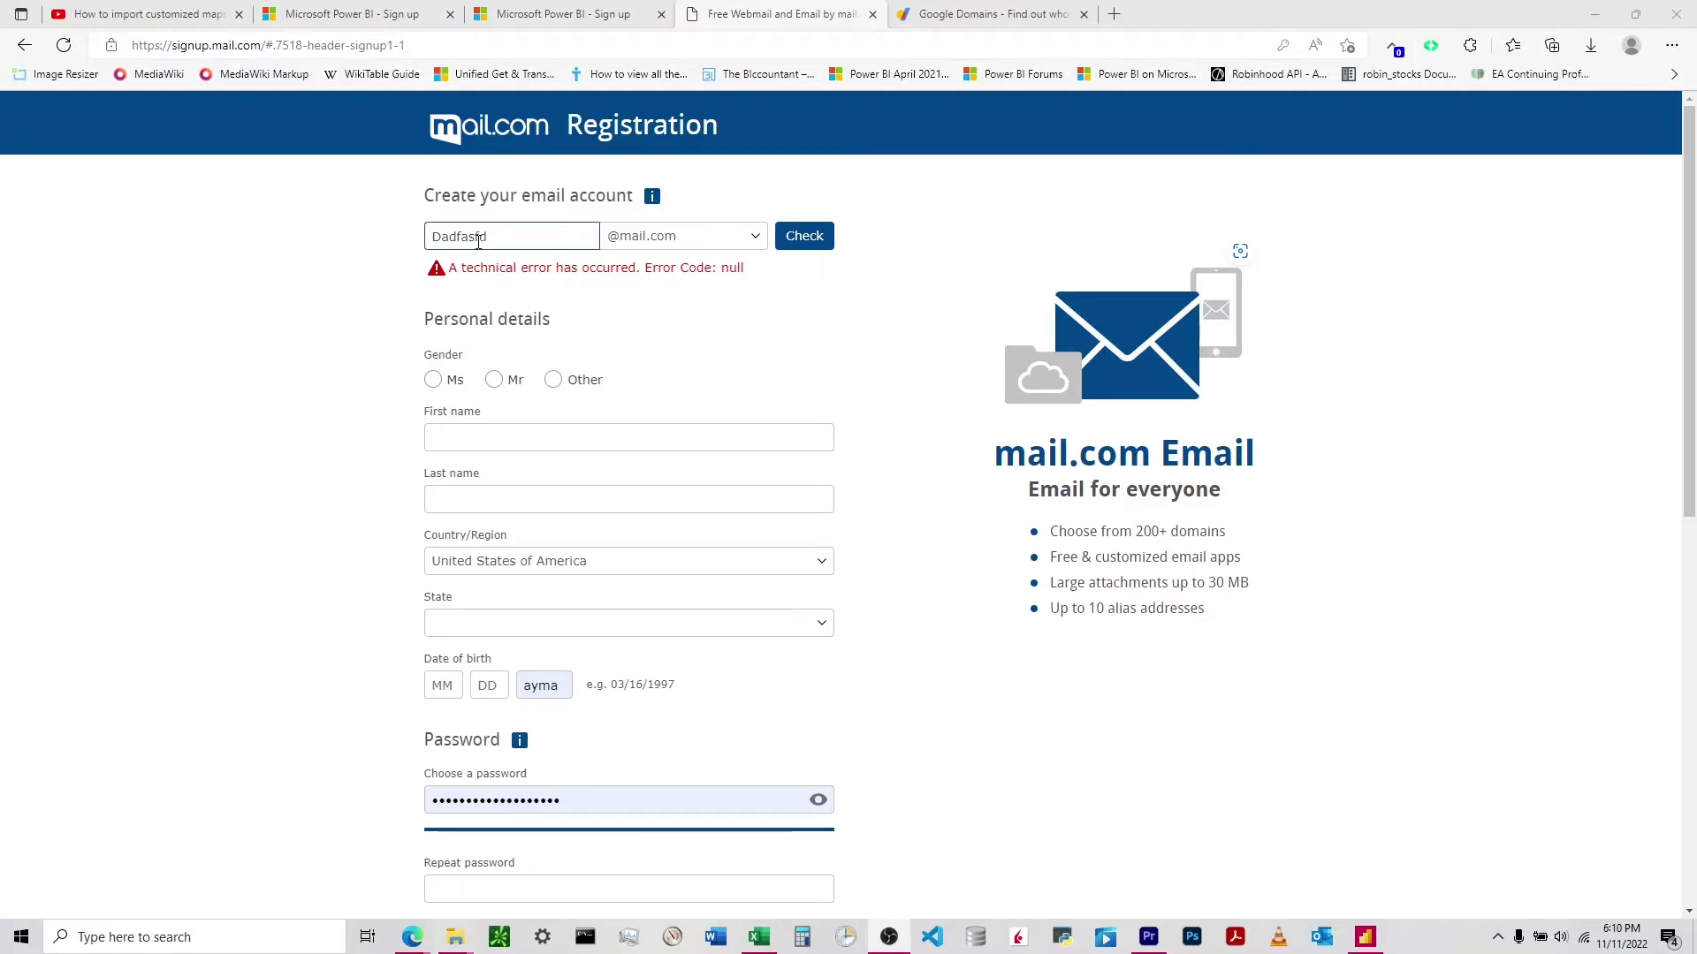
left_click(478, 126)
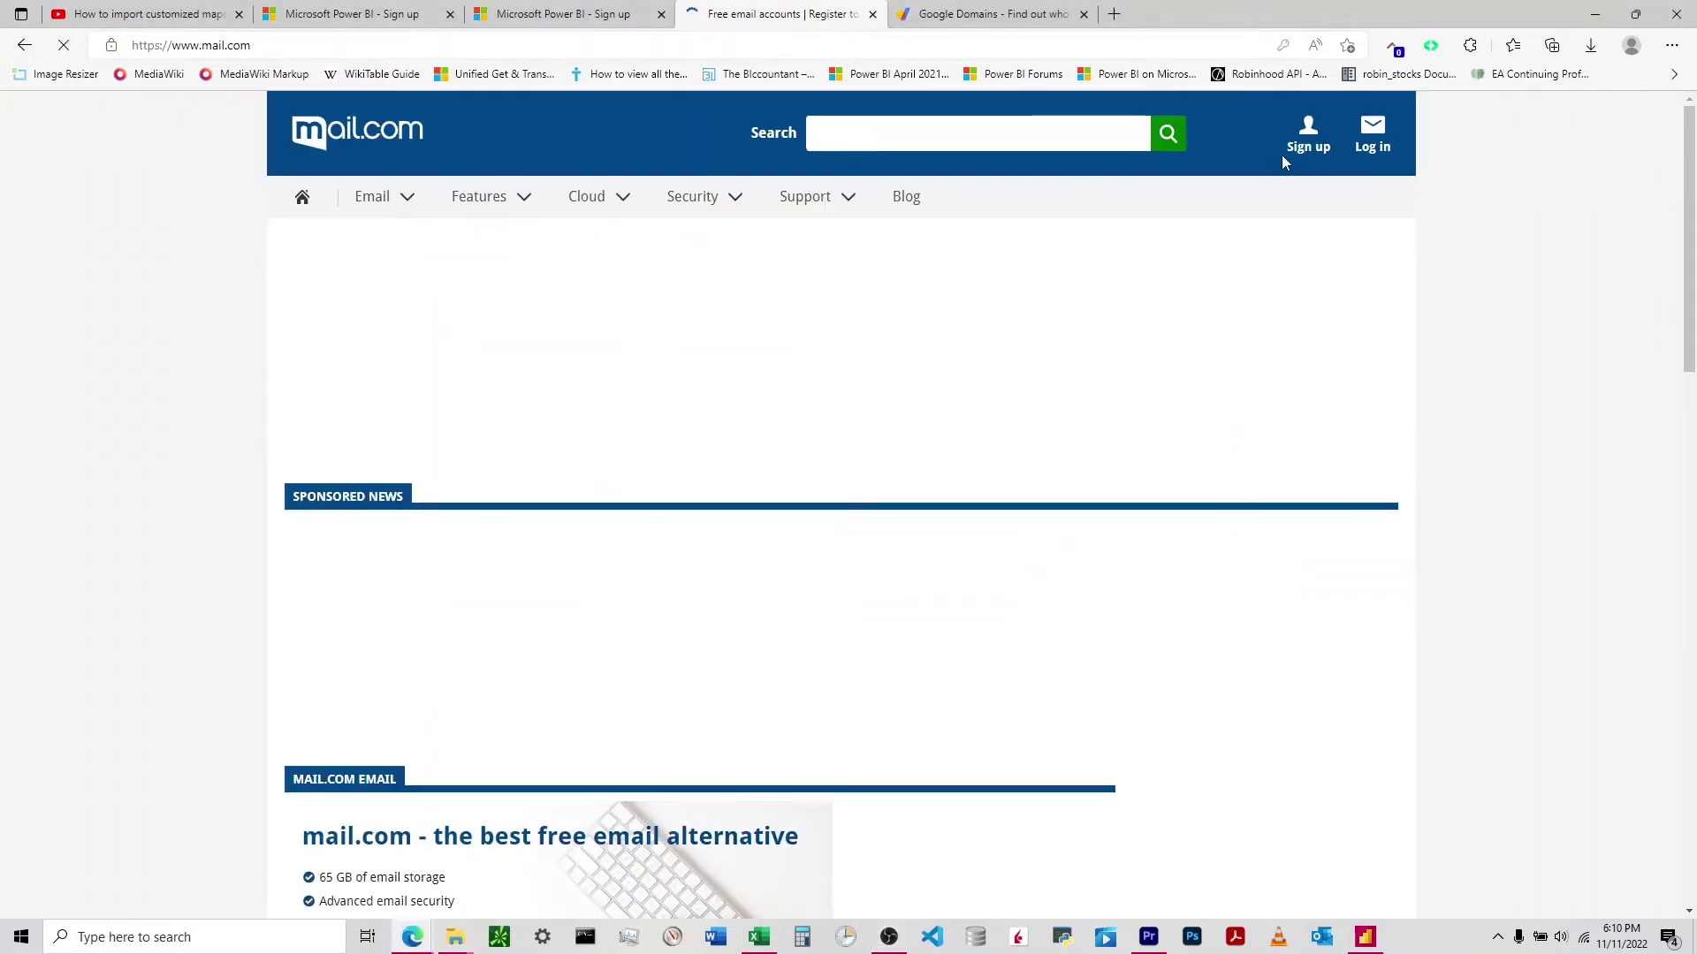
left_click(1306, 148)
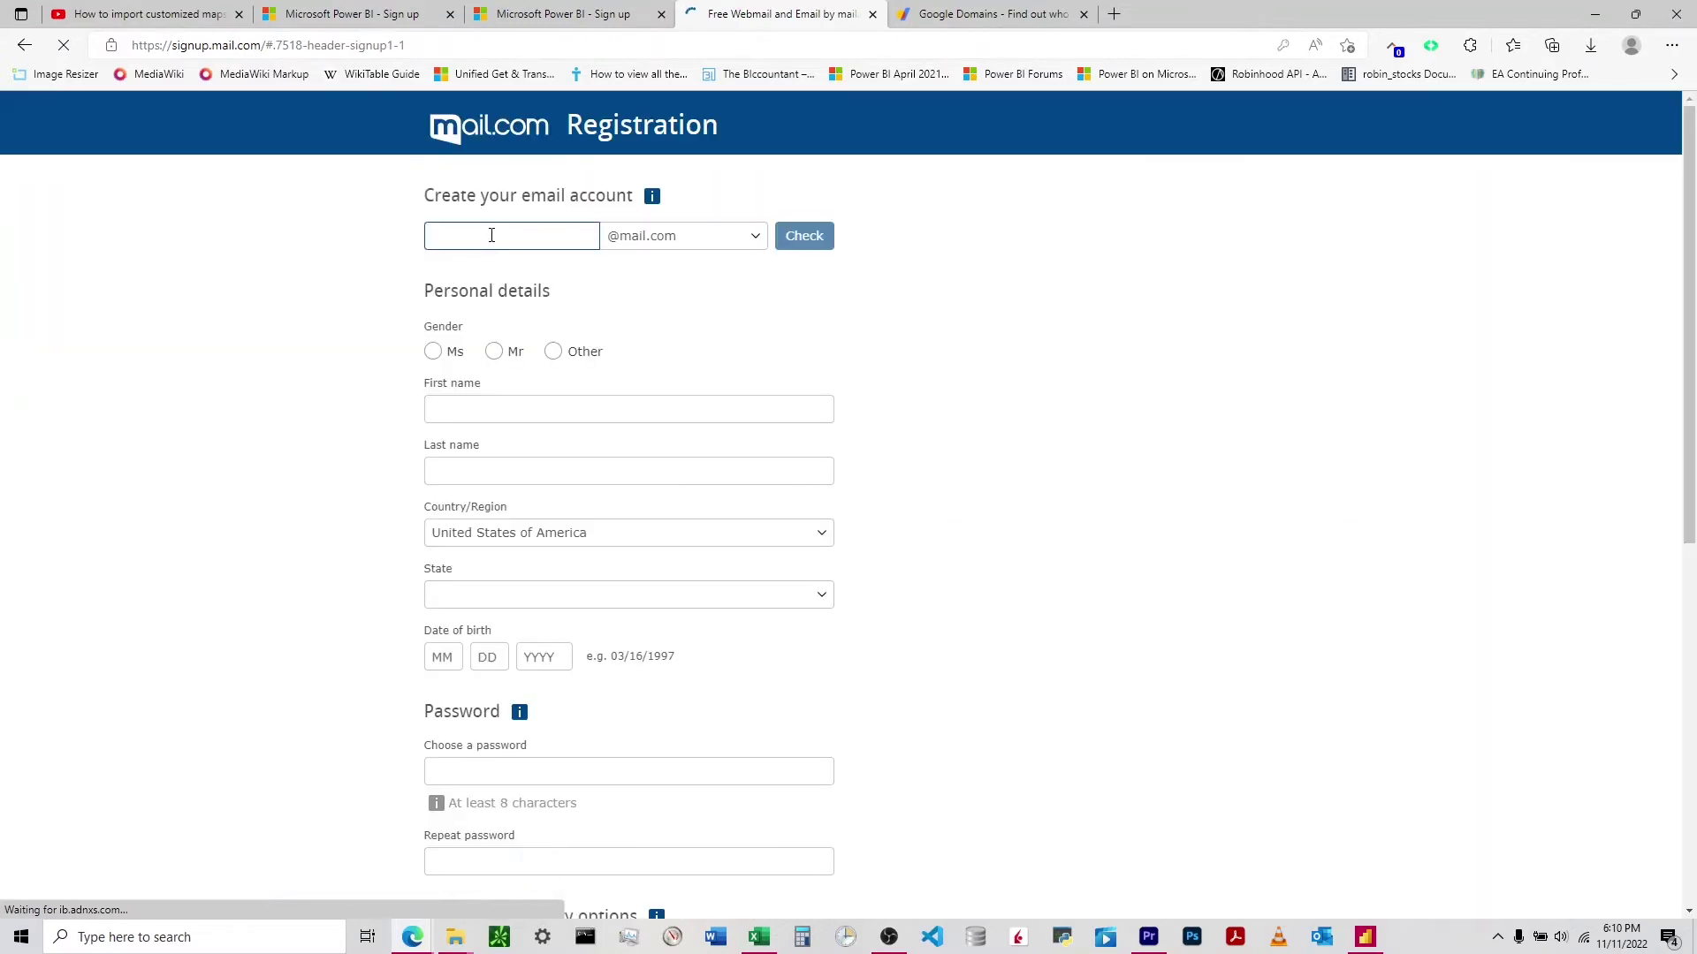
- Check usernames adfsfd and an extended variant, then reload the sign-up form after errors
type("adfsfd")
left_click(804, 236)
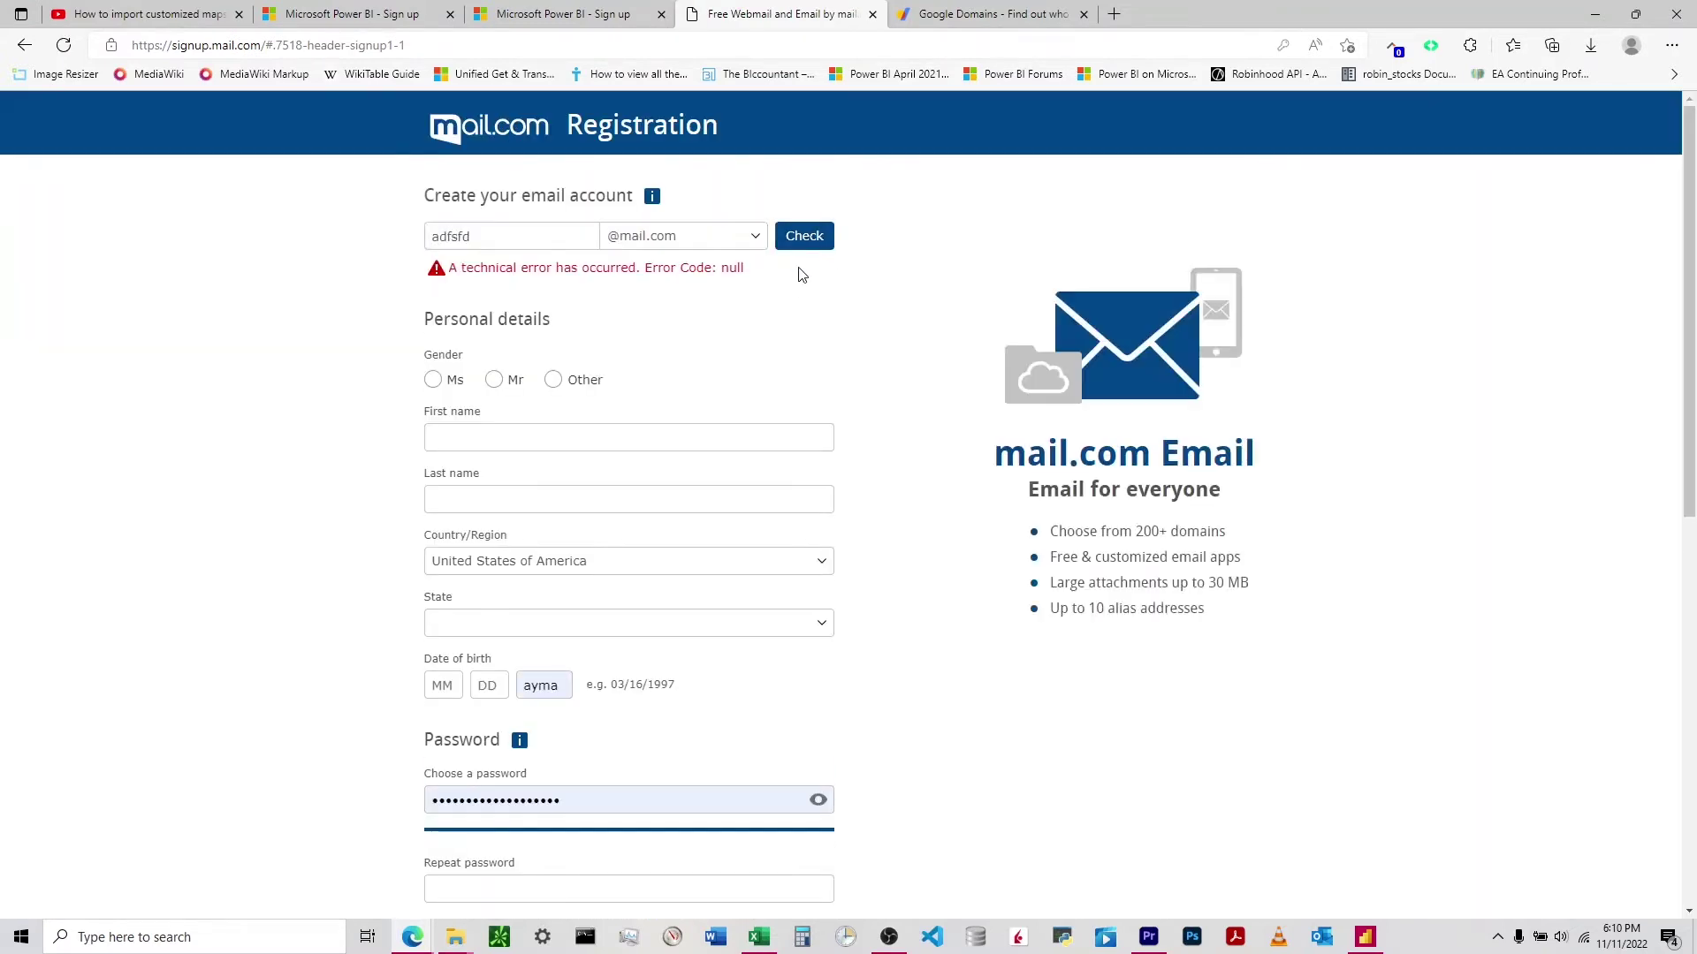
left_click(516, 234)
type("adf")
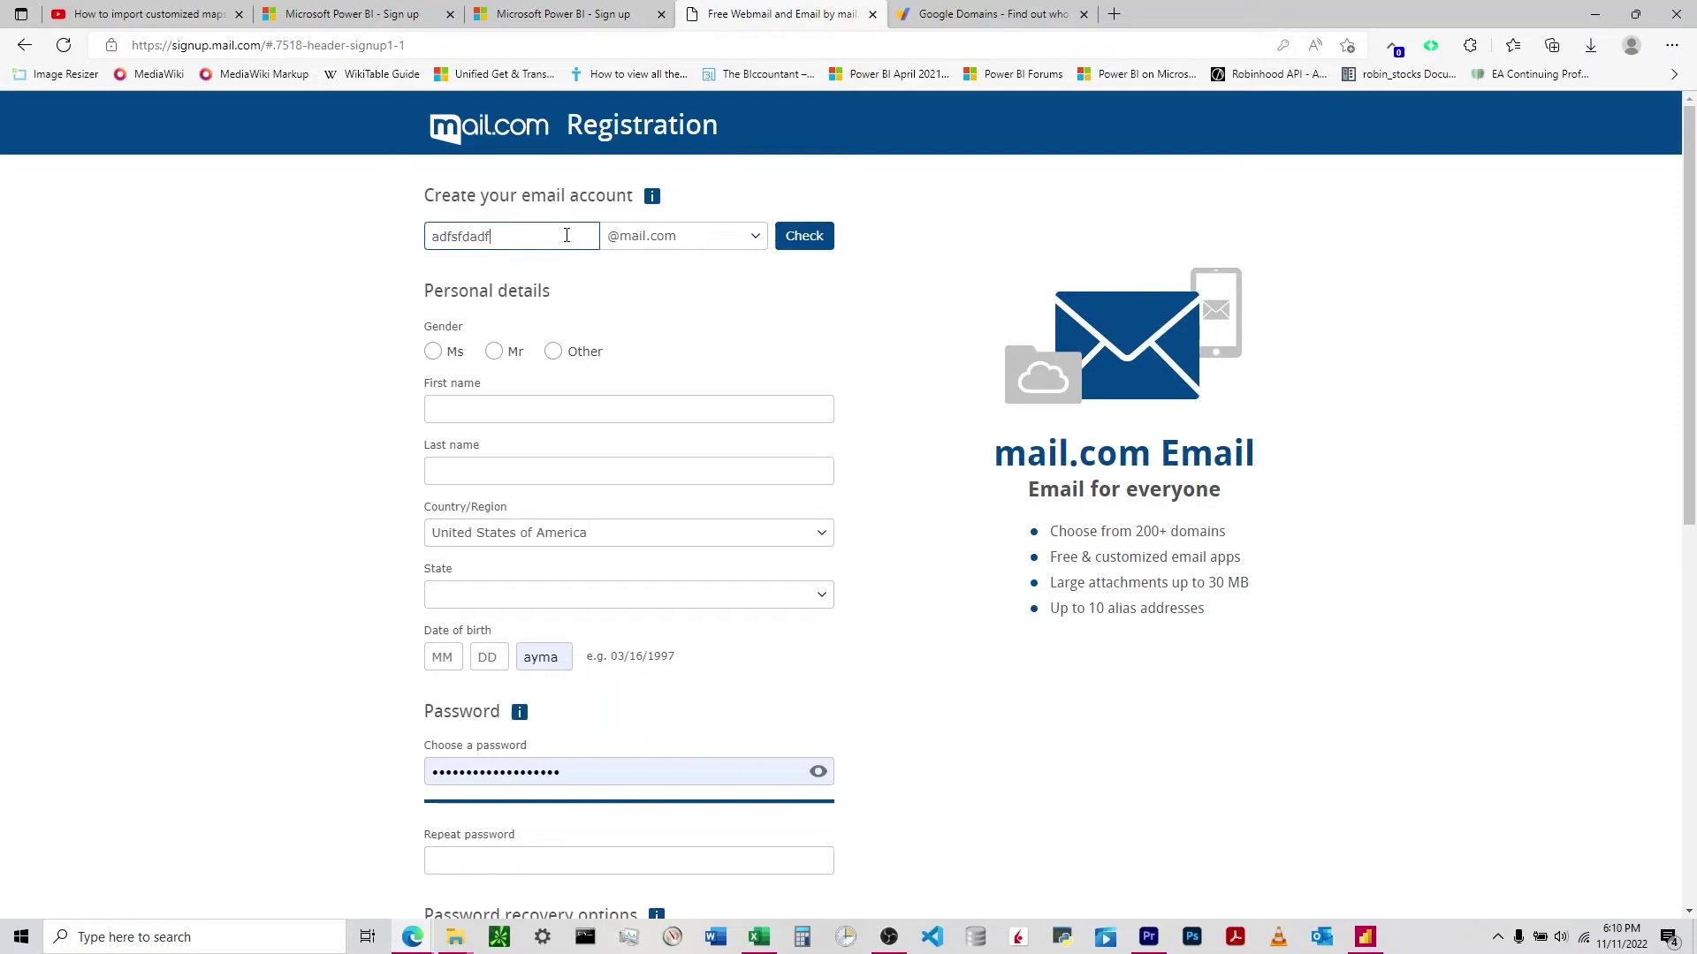
left_click(817, 236)
left_click(470, 146)
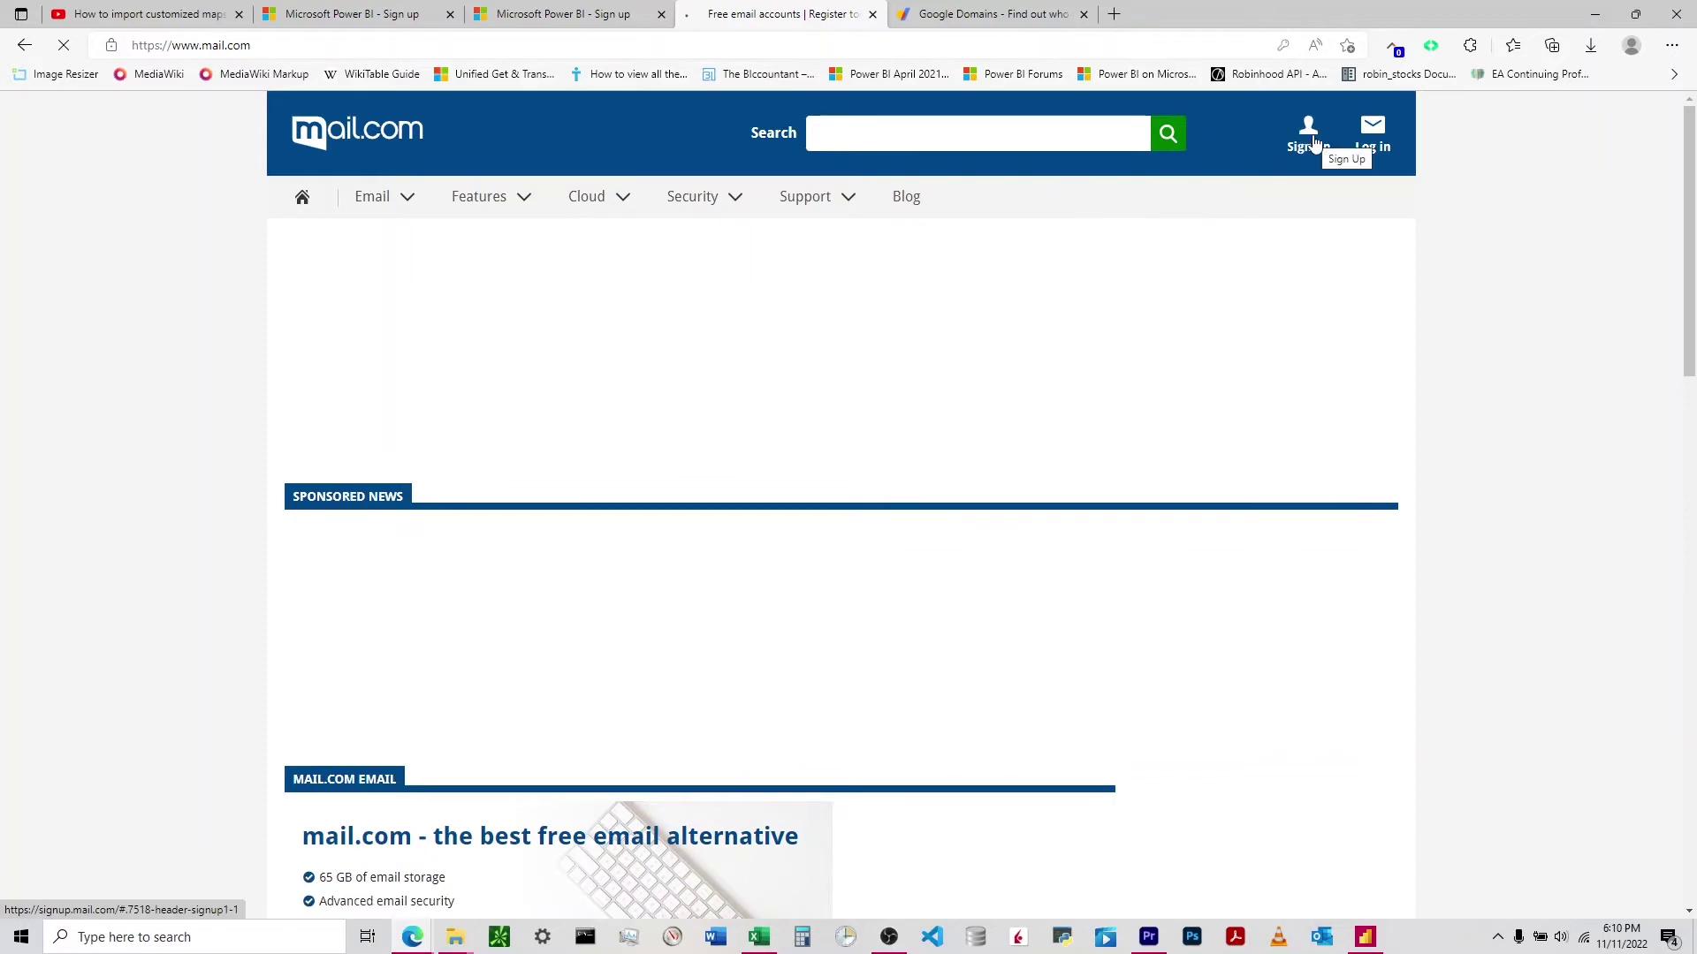
left_click(1301, 141)
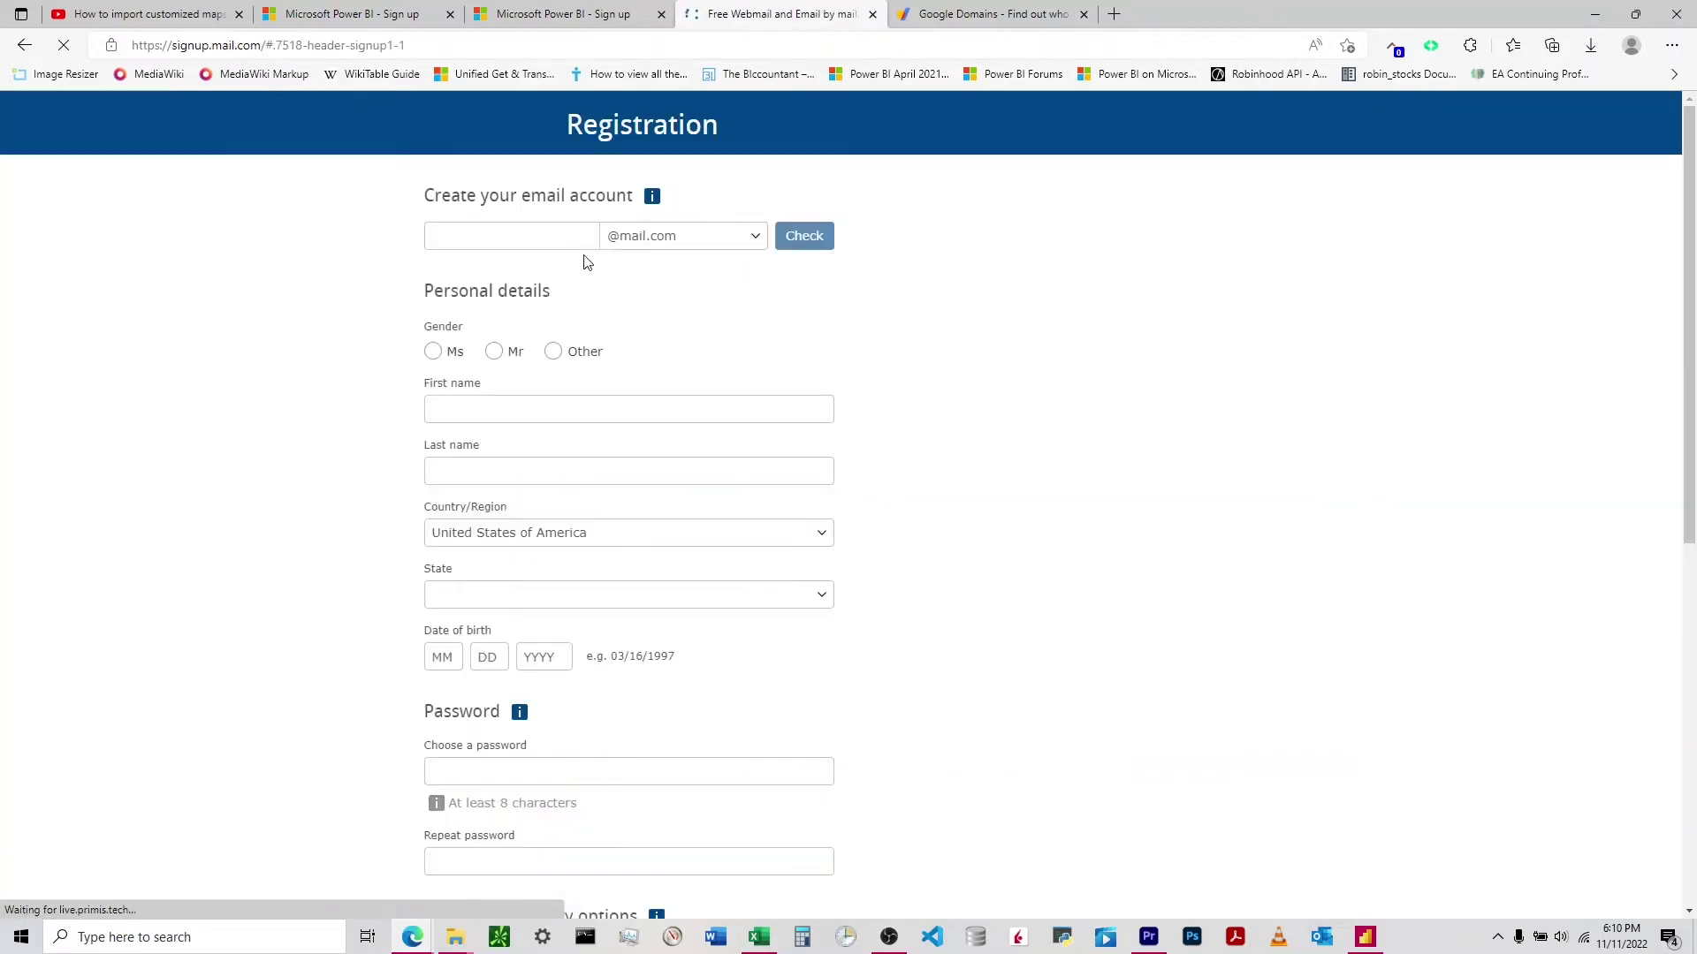
- Test usernames aaaaa, adsfsadf, asdfasdf and myname, finding myname taken
left_click(509, 234)
type("aaaaa")
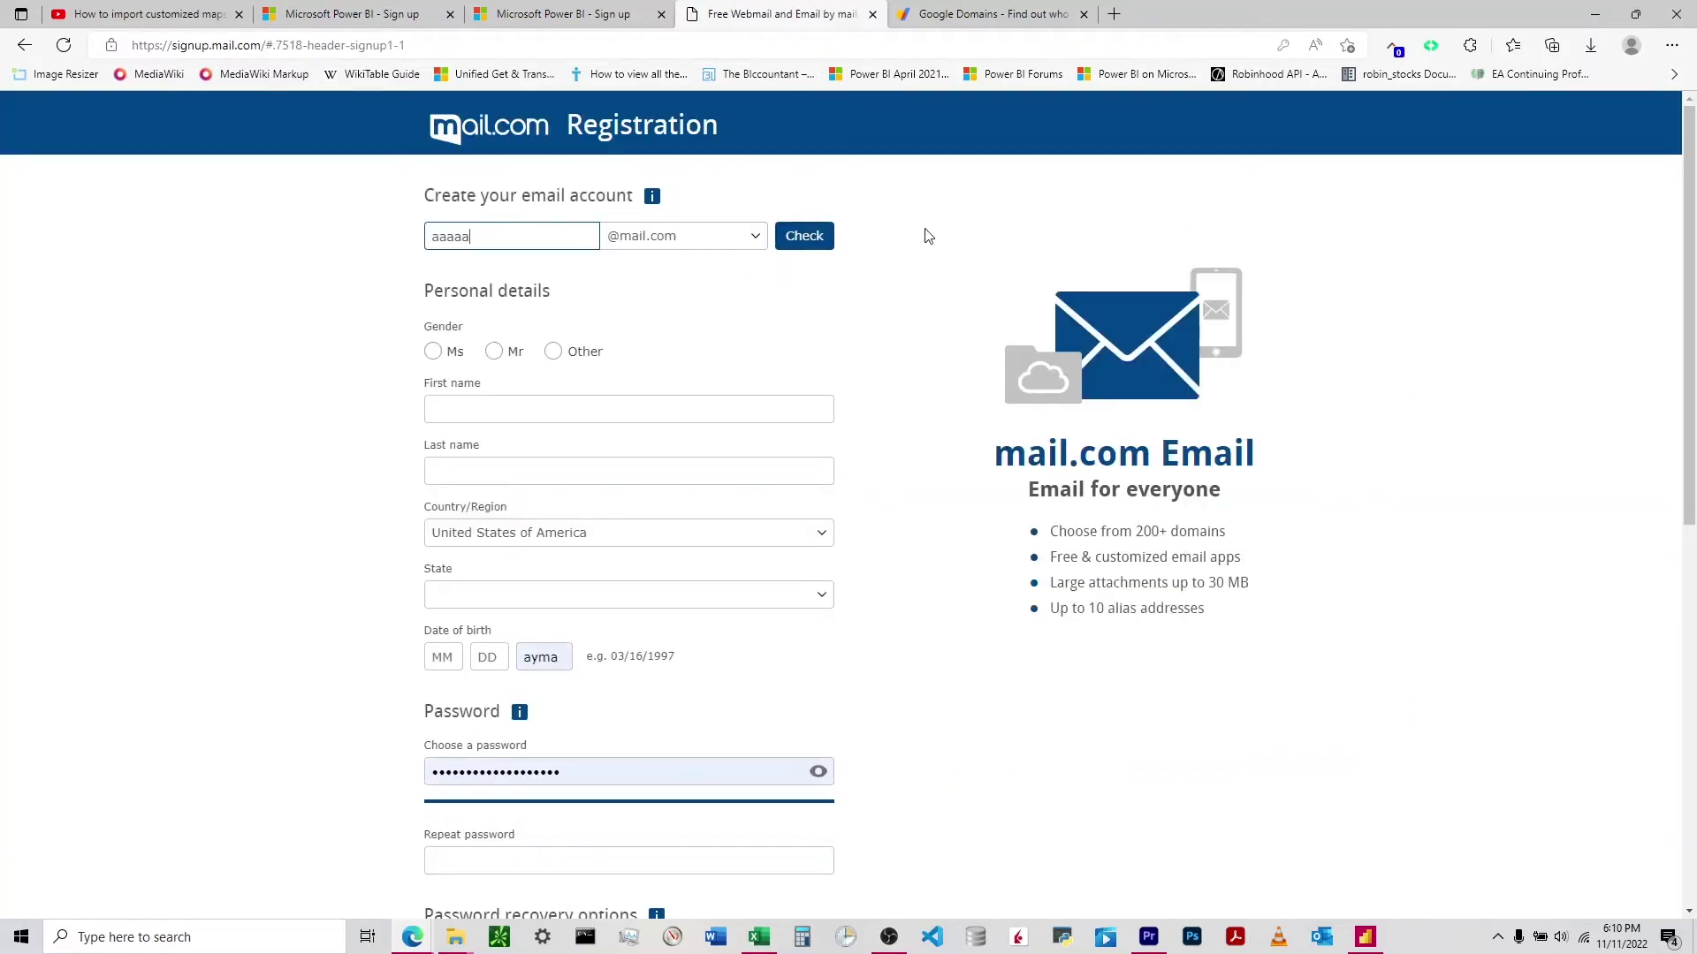
left_click(822, 235)
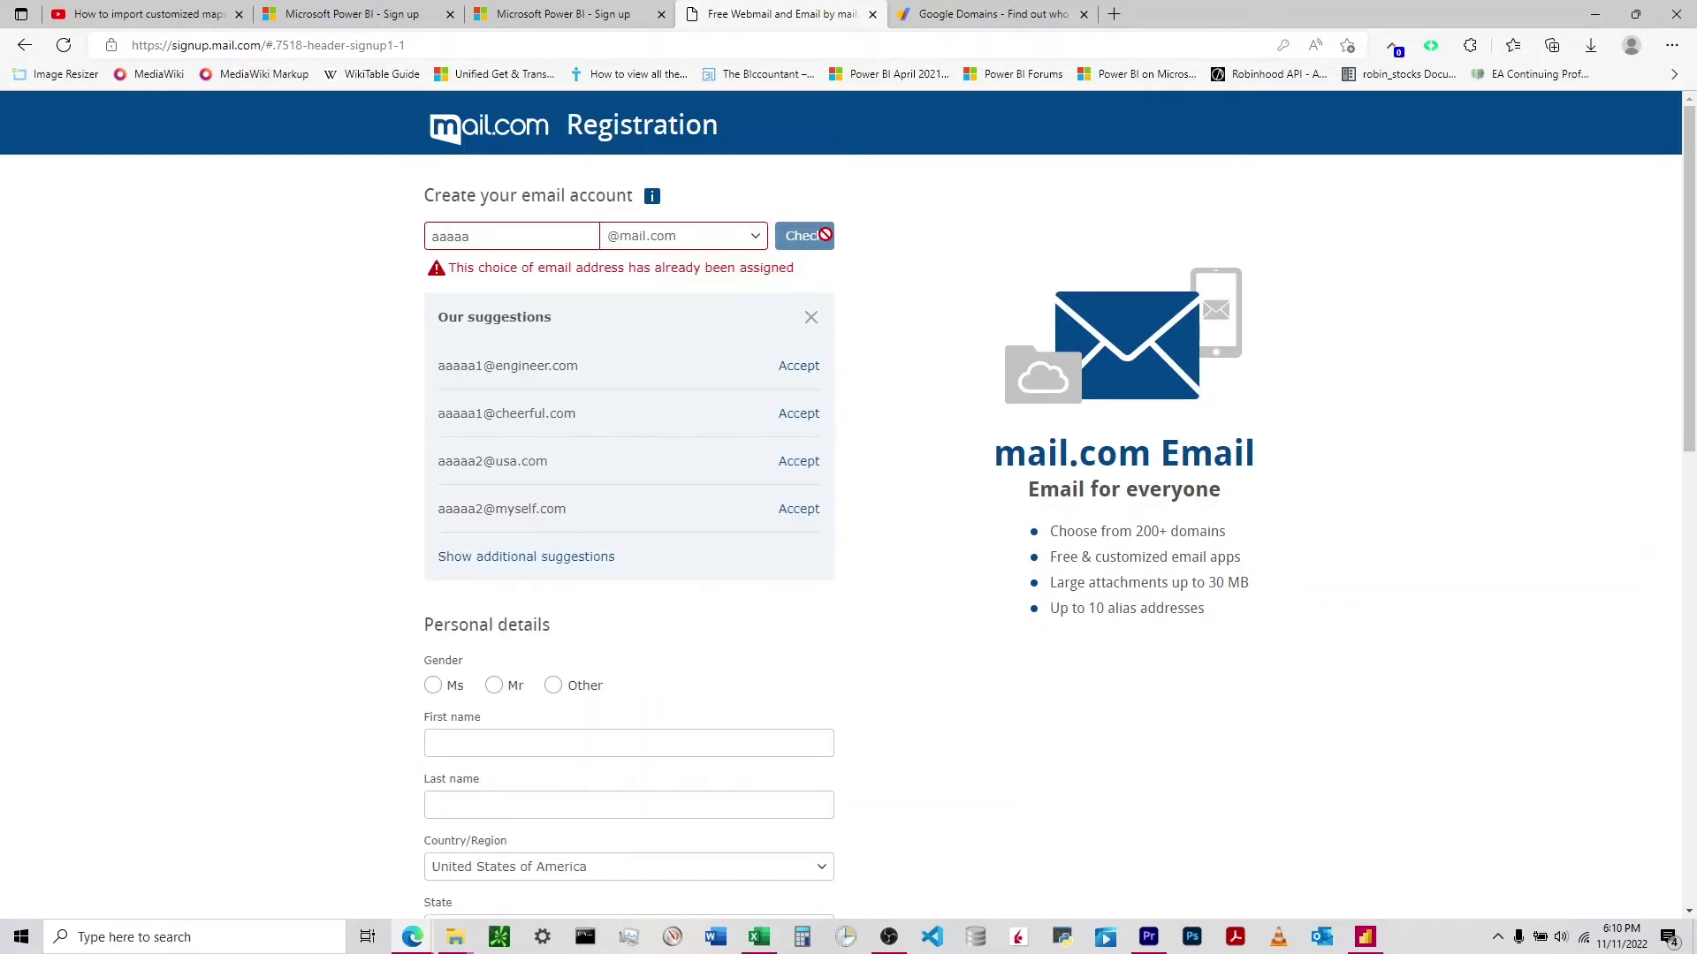
triple_click(521, 227)
type("adsfsadf")
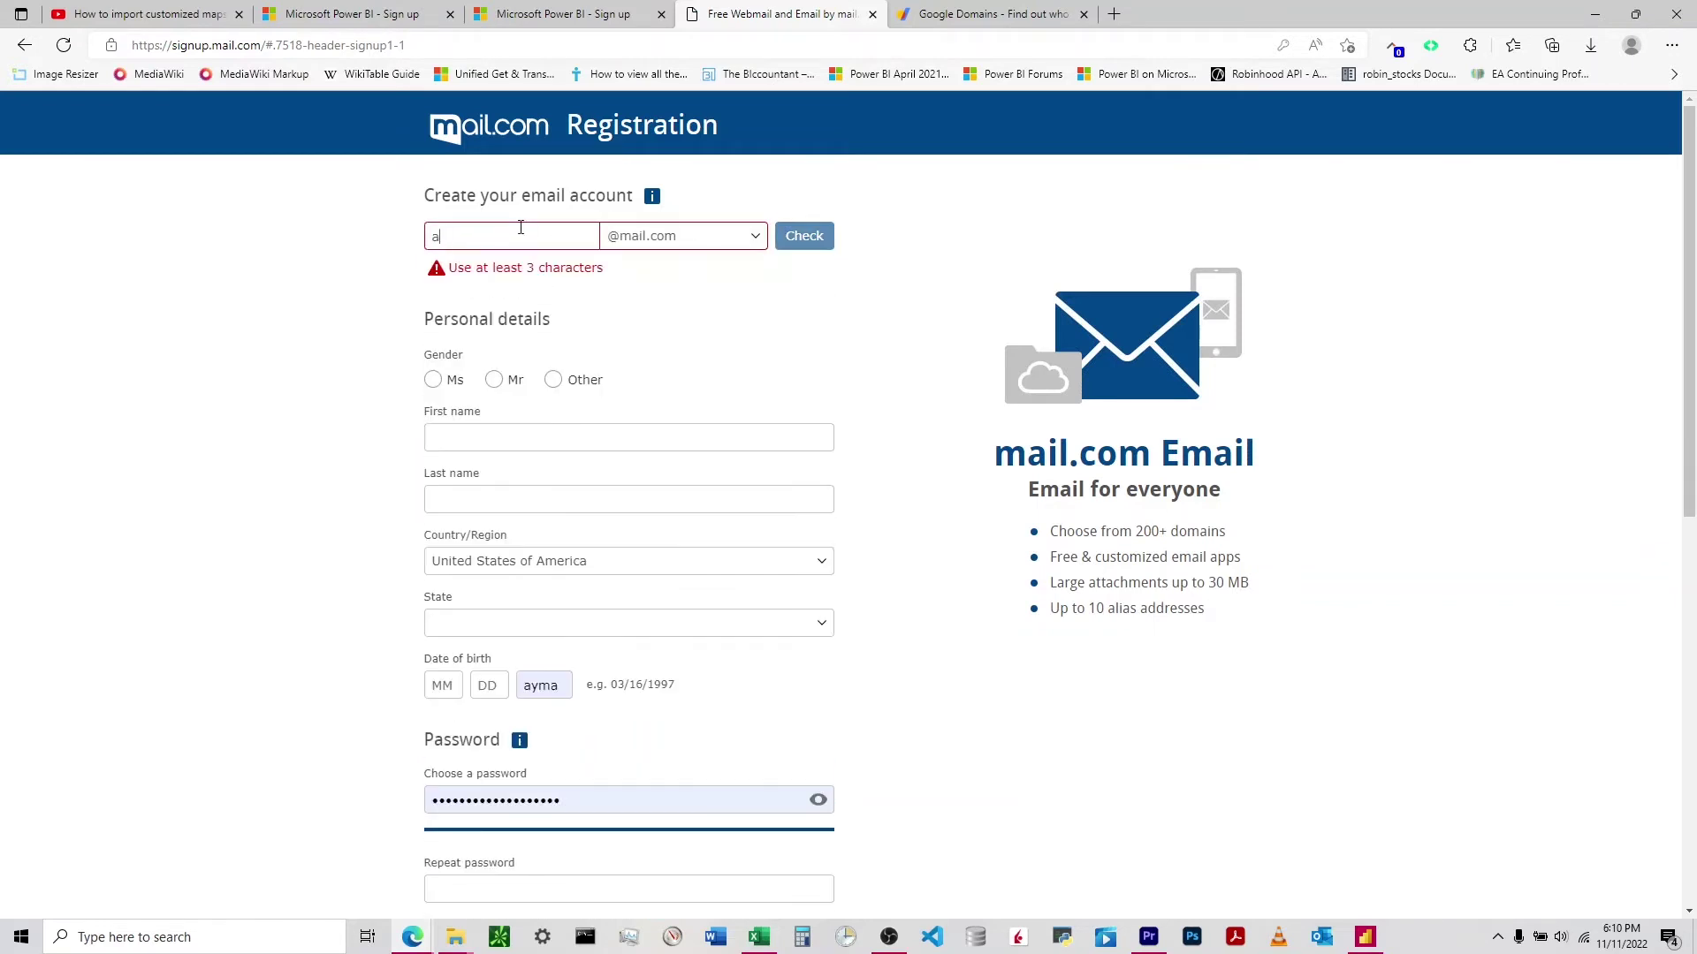
left_click(795, 233)
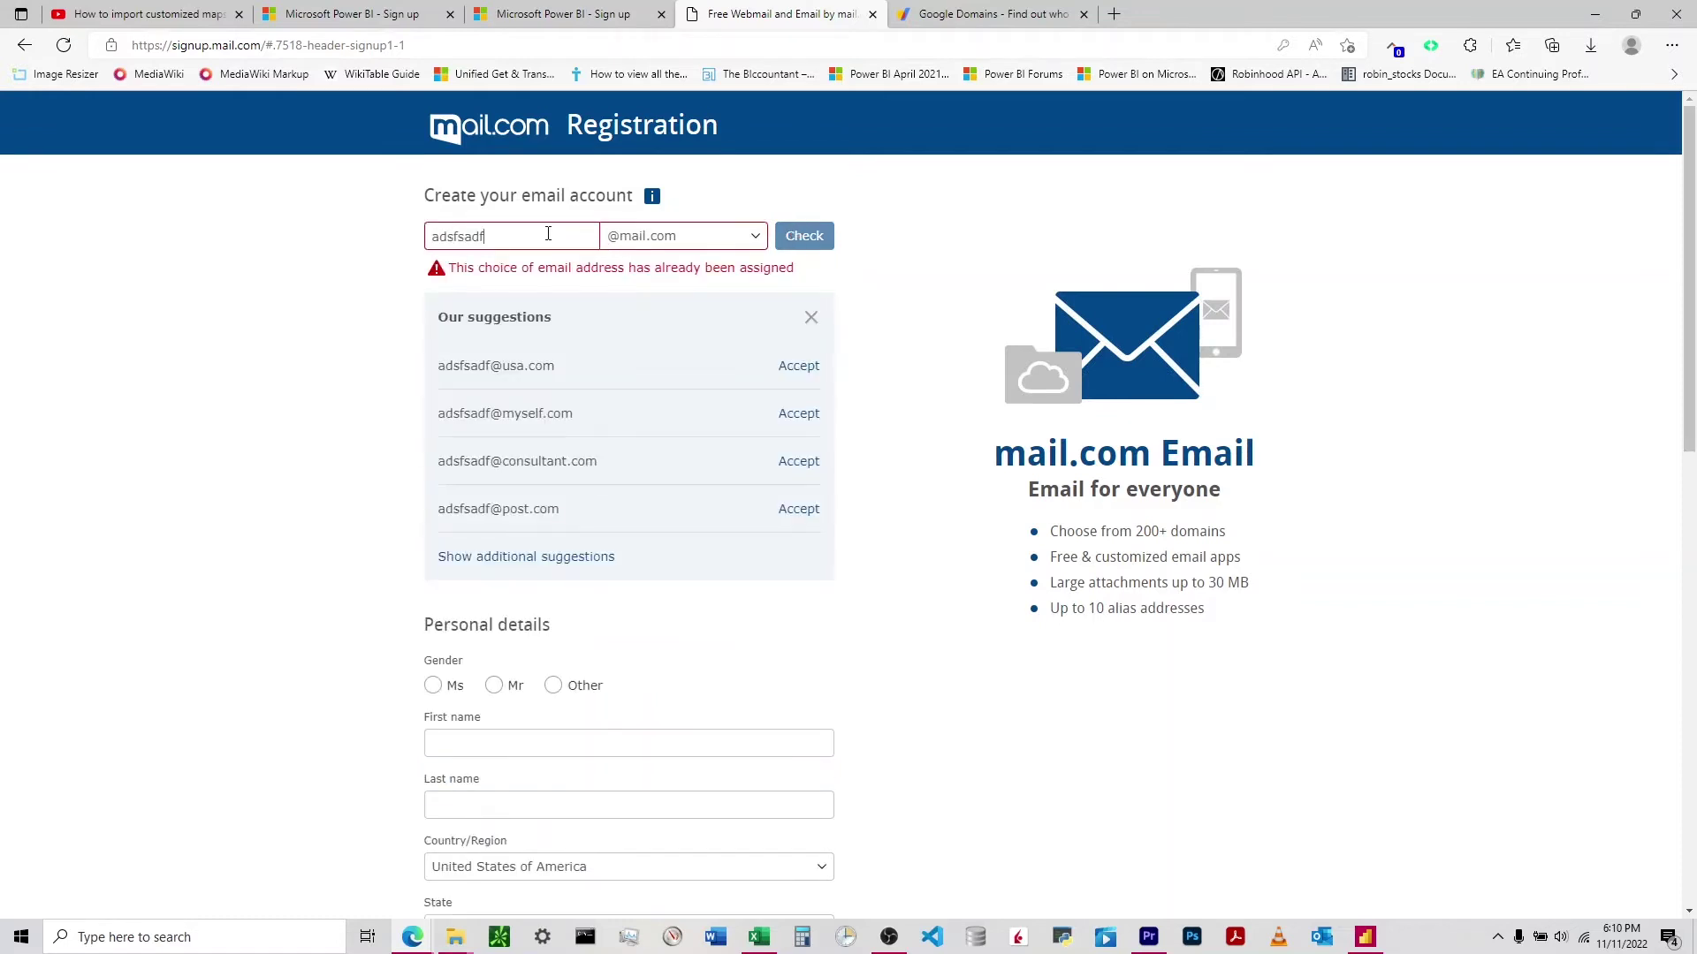
type("asdfasdf")
left_click(804, 237)
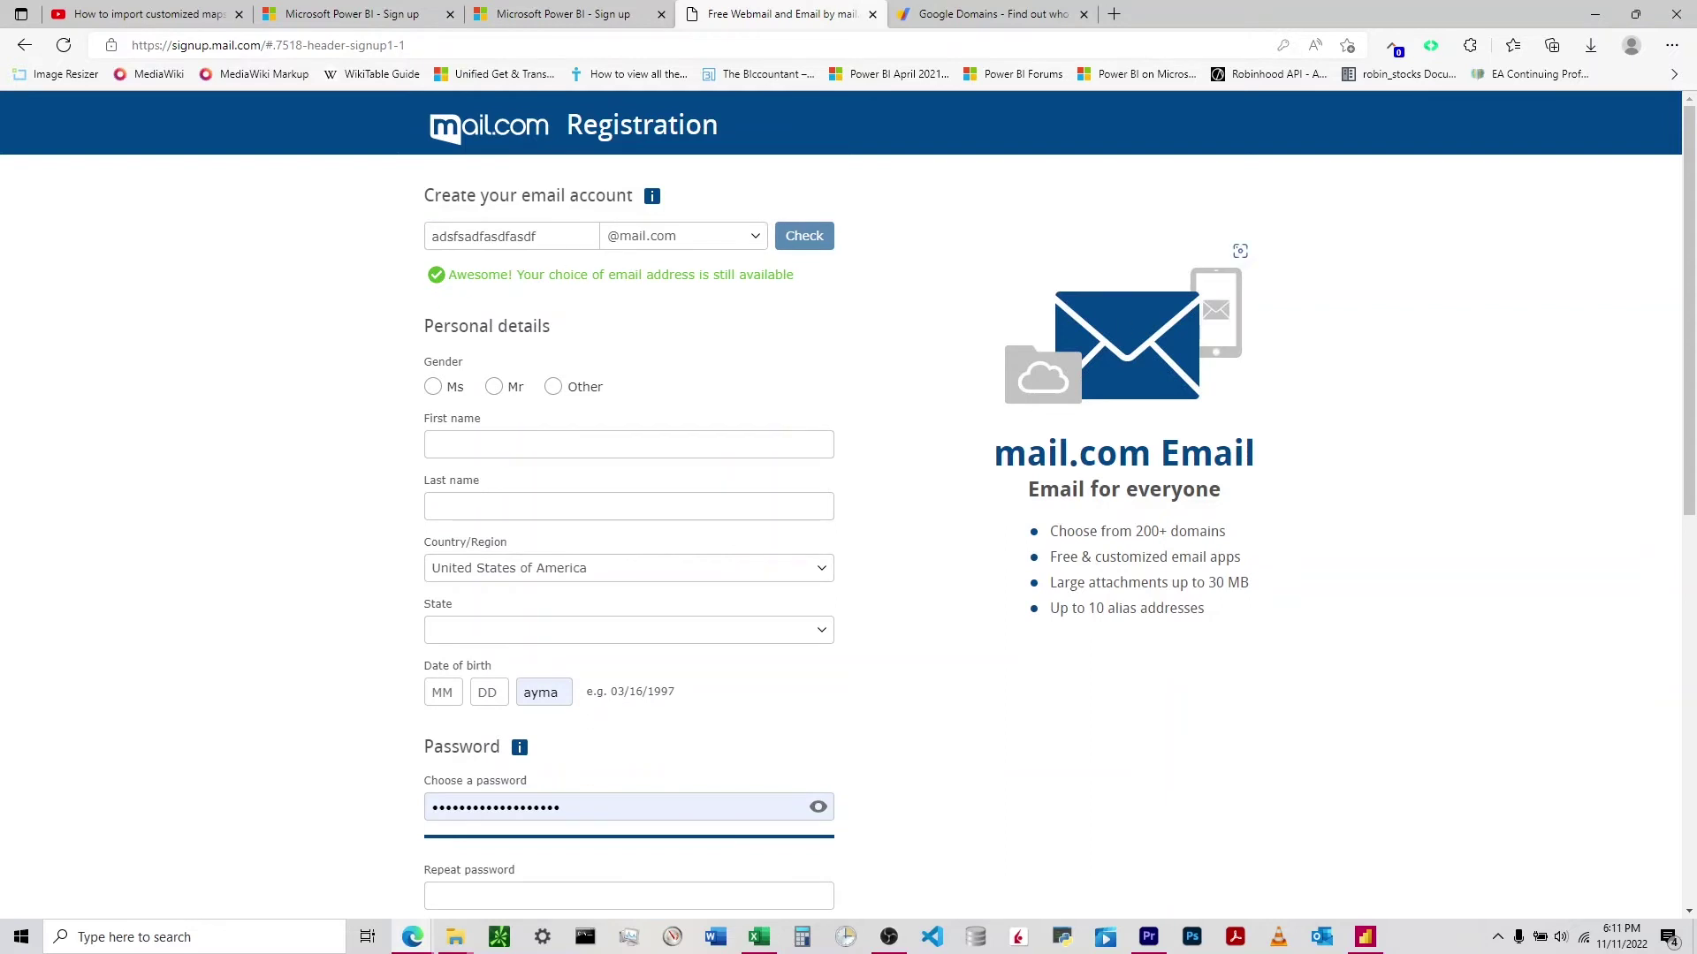
key("ctrl+a")
key("BackSpace")
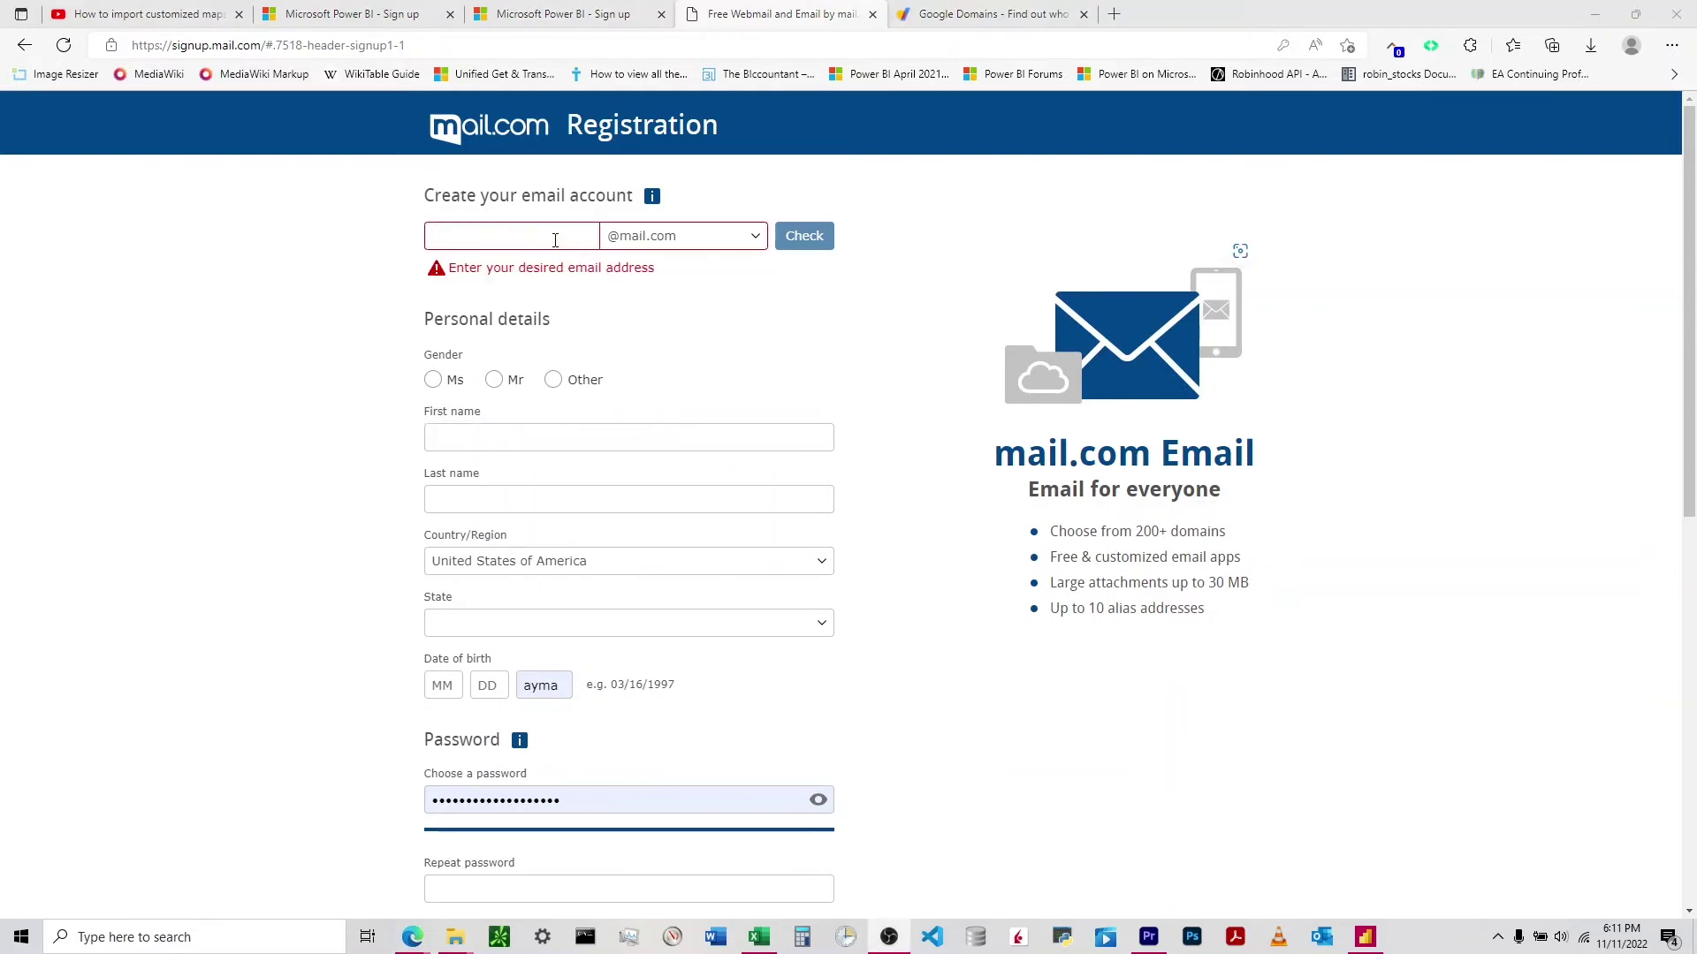
type("myname")
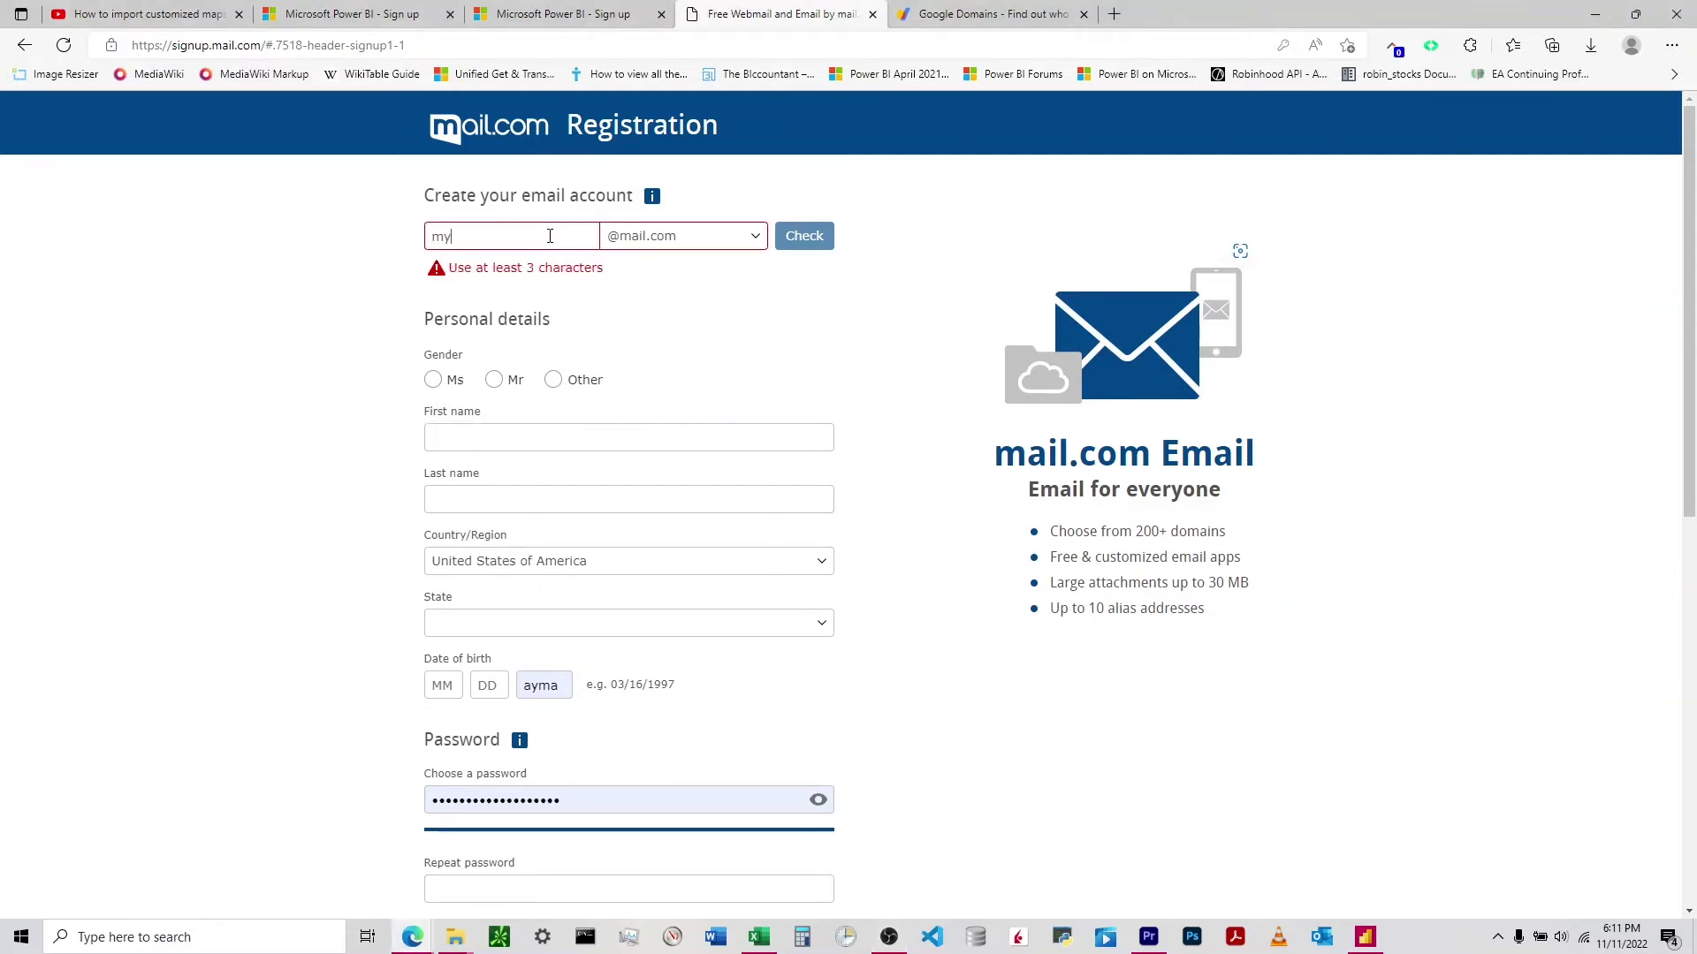
left_click(804, 237)
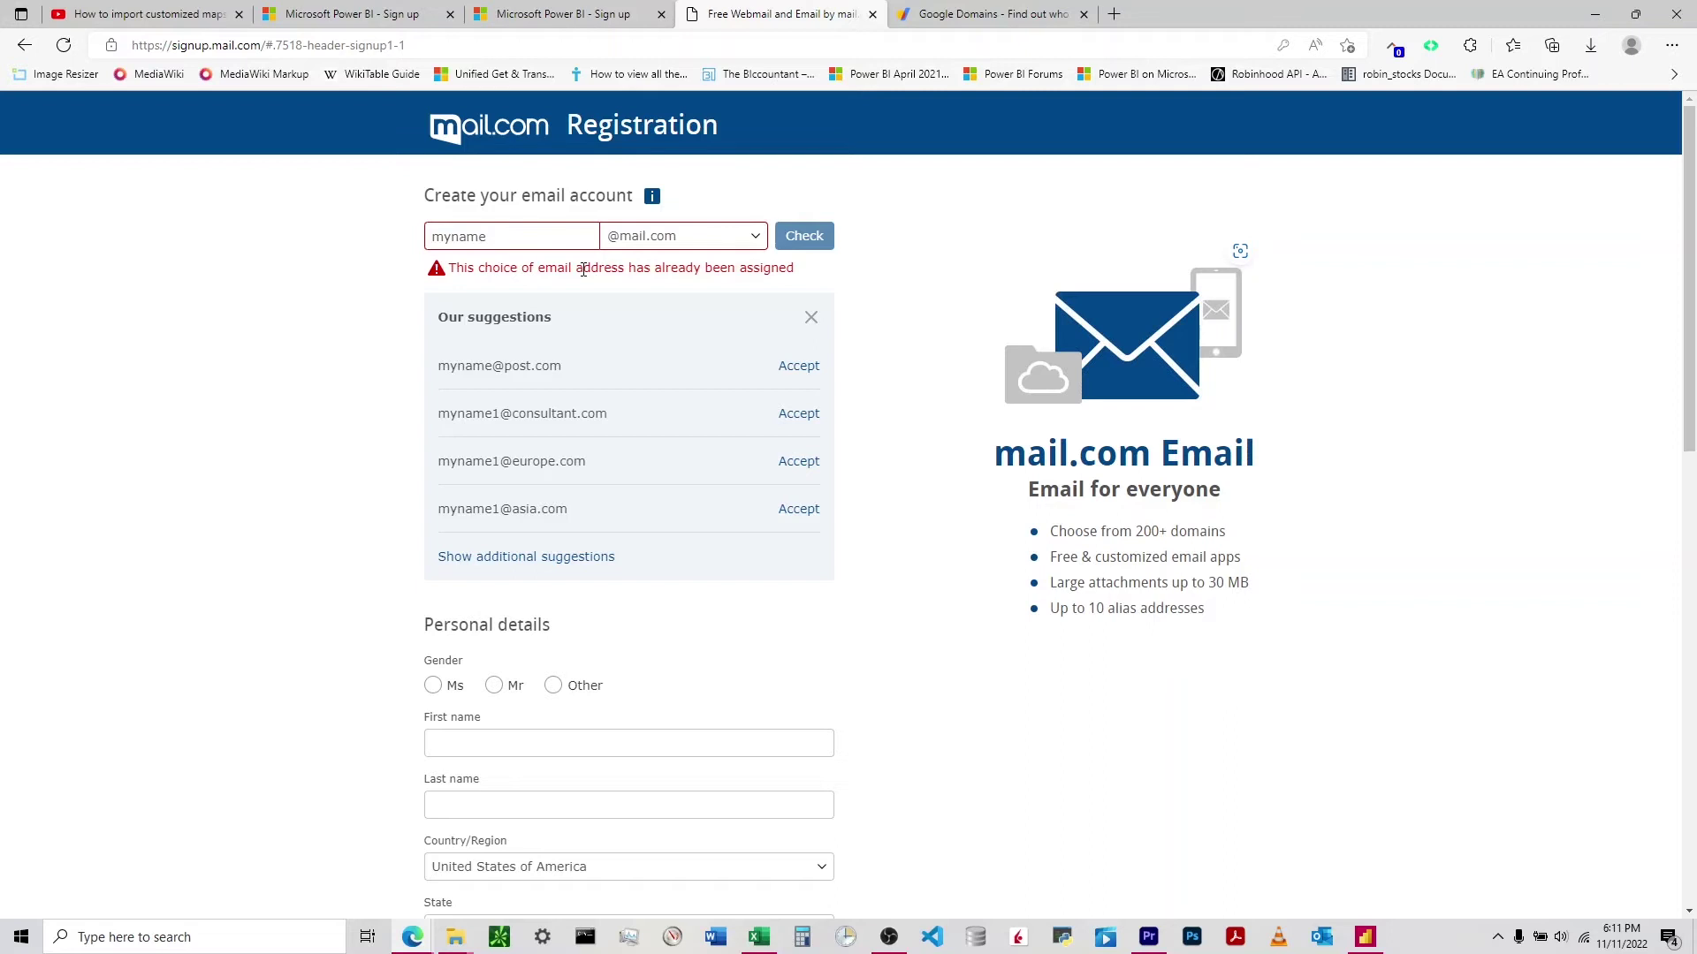
key("BackSpace")
key("BackSpace")
key("BackSpace")
key("BackSpace")
key("BackSpace")
key("BackSpace")
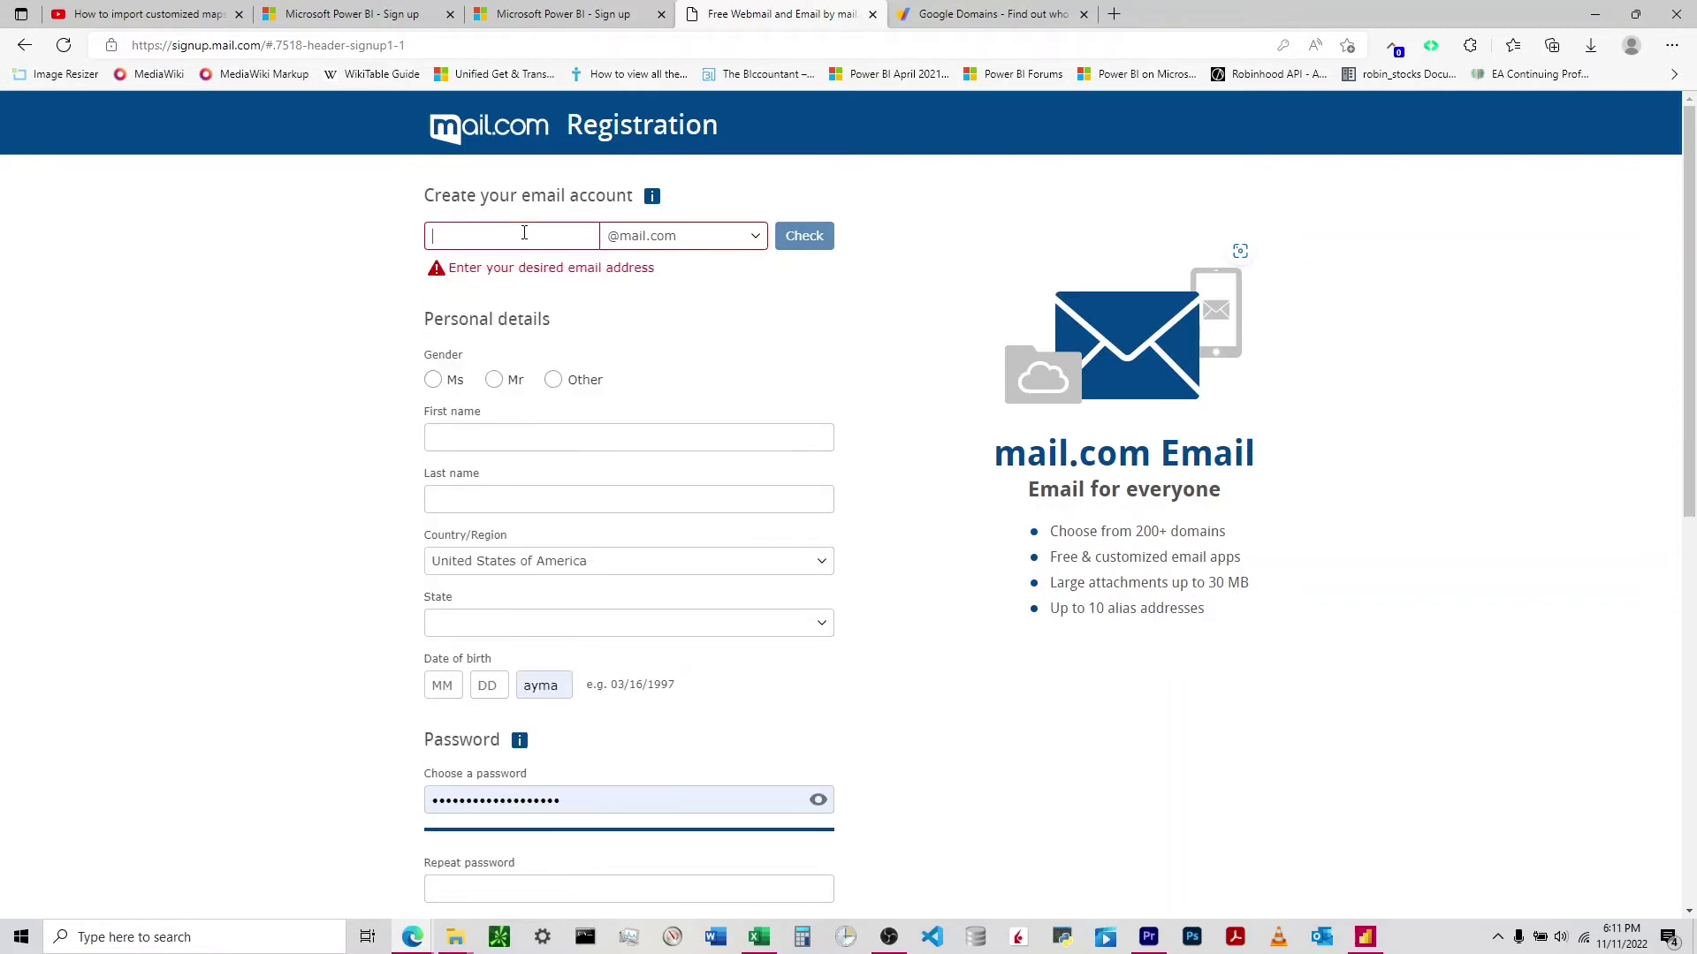
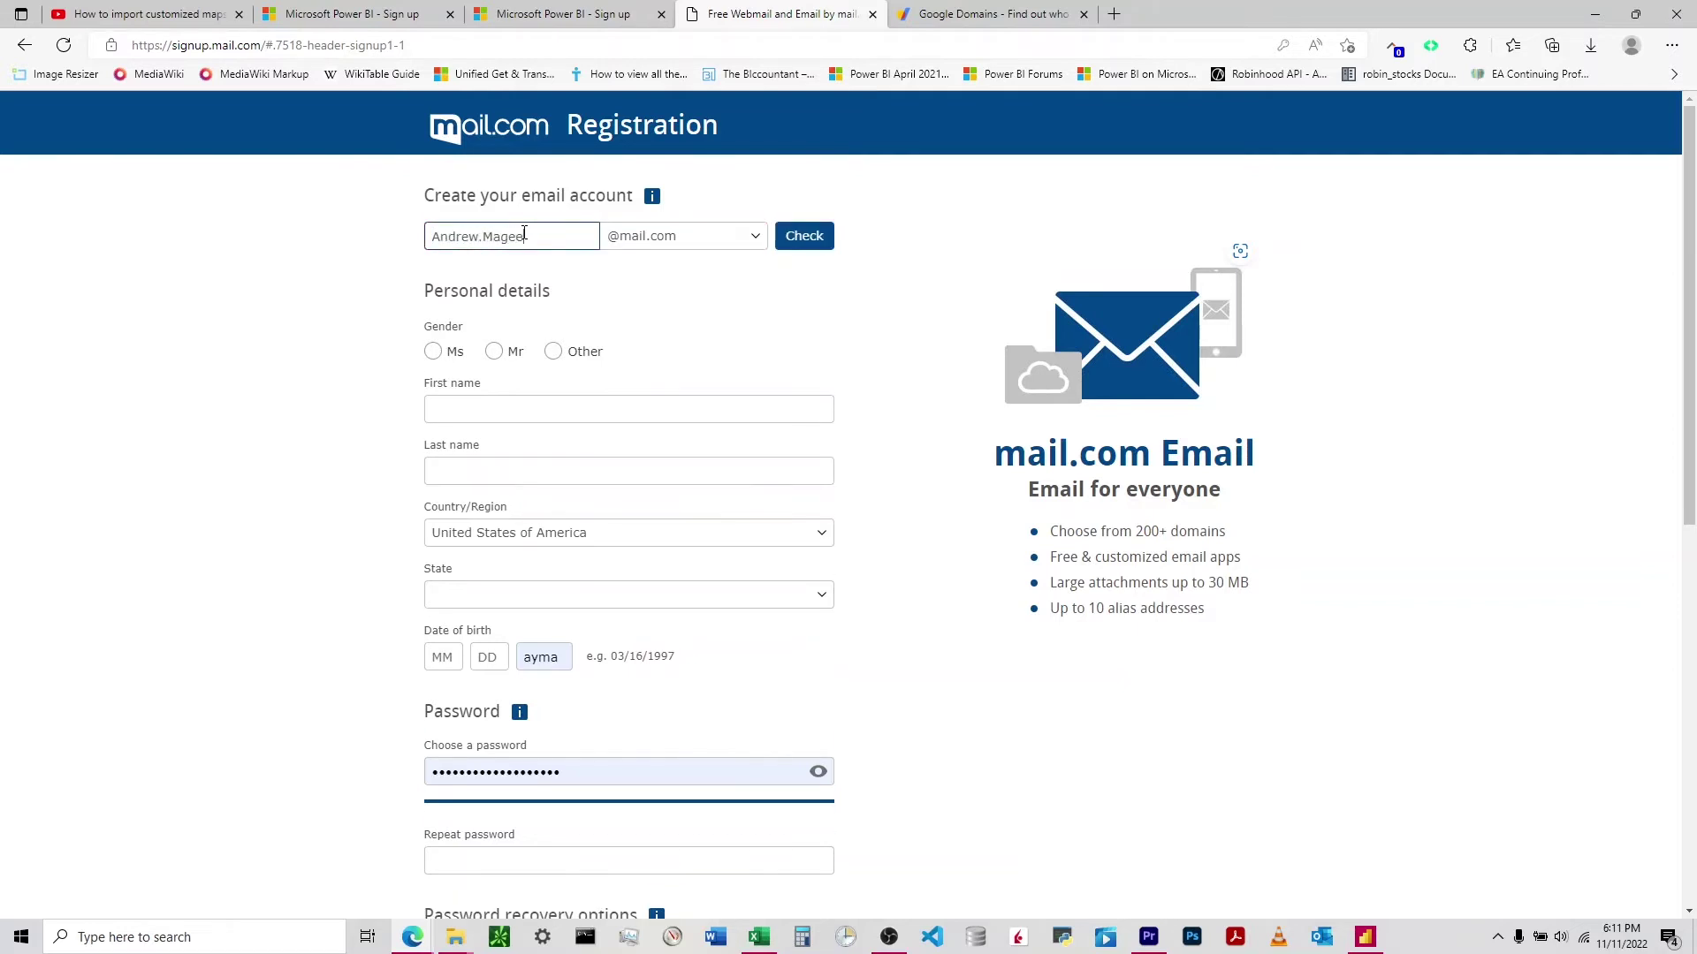
left_click(813, 234)
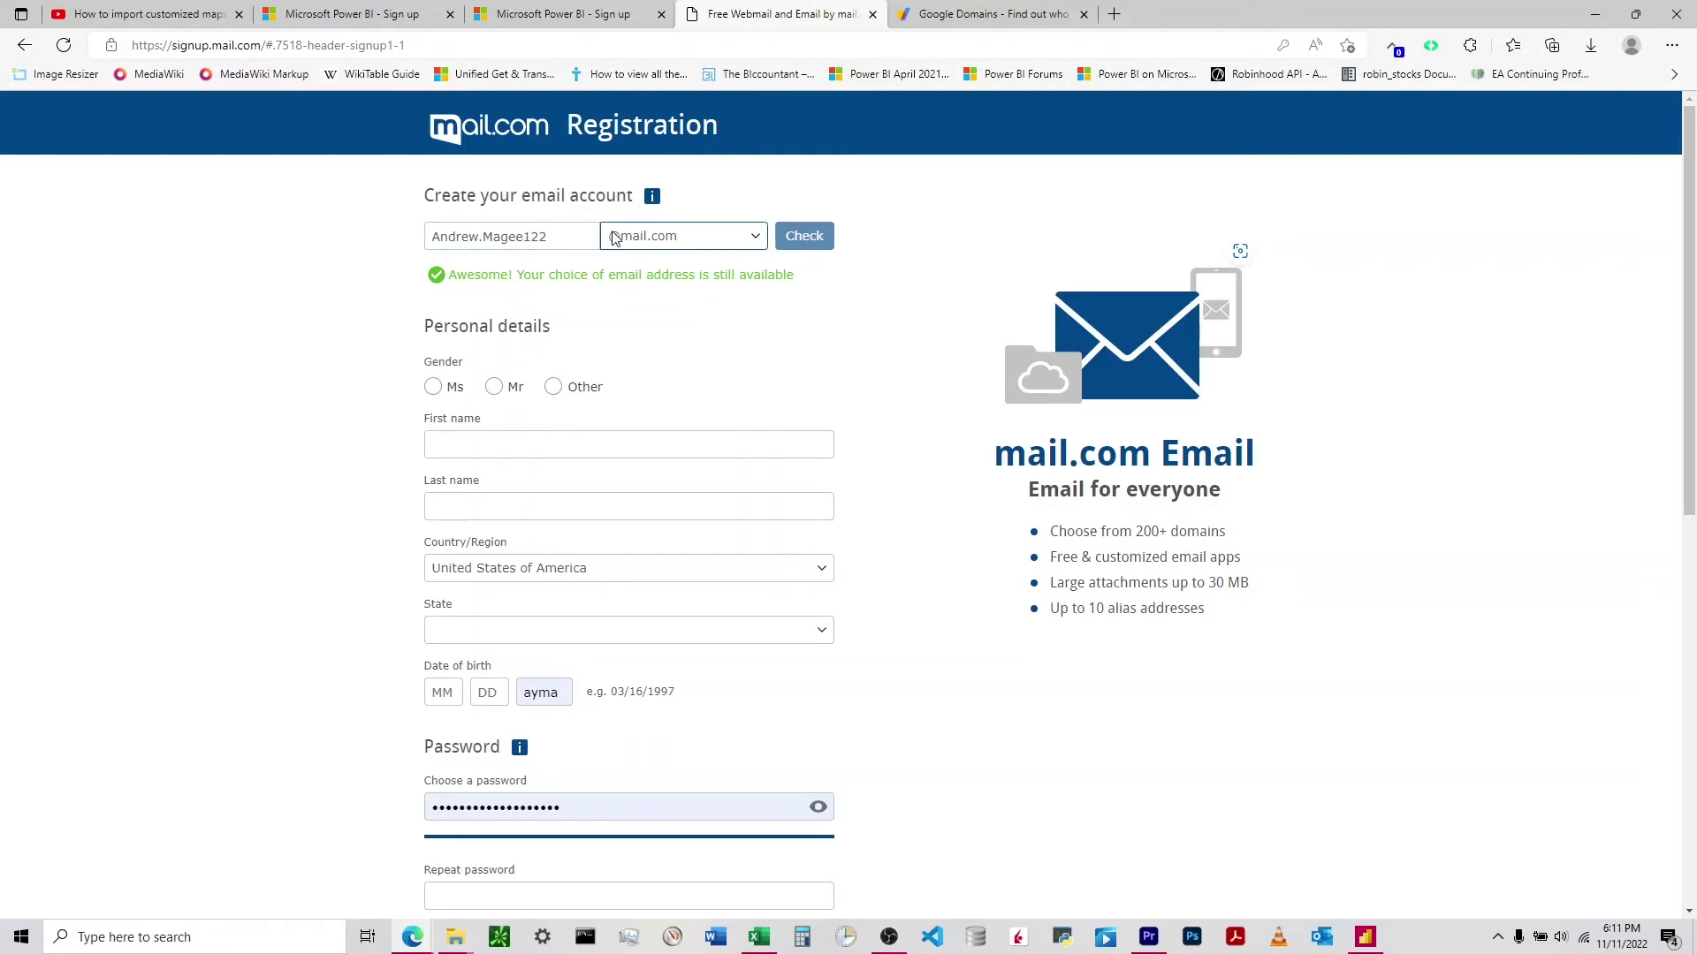
key("ctrl+shift+Tab")
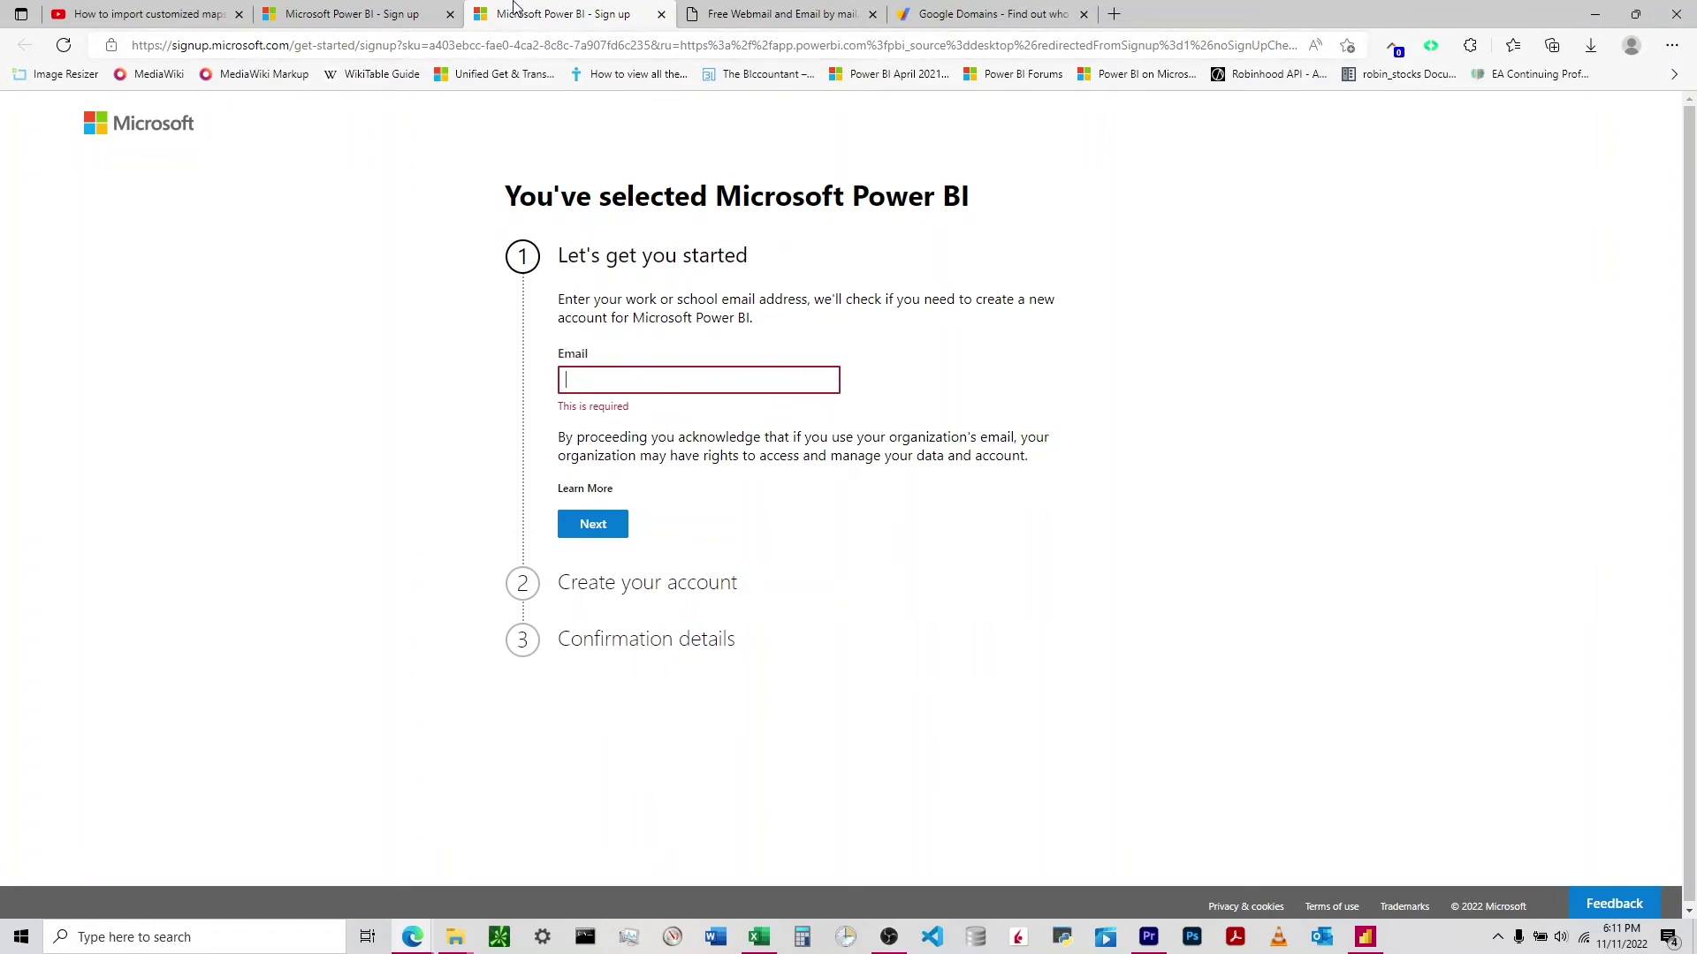
key("ctrl+Tab")
left_click(627, 12)
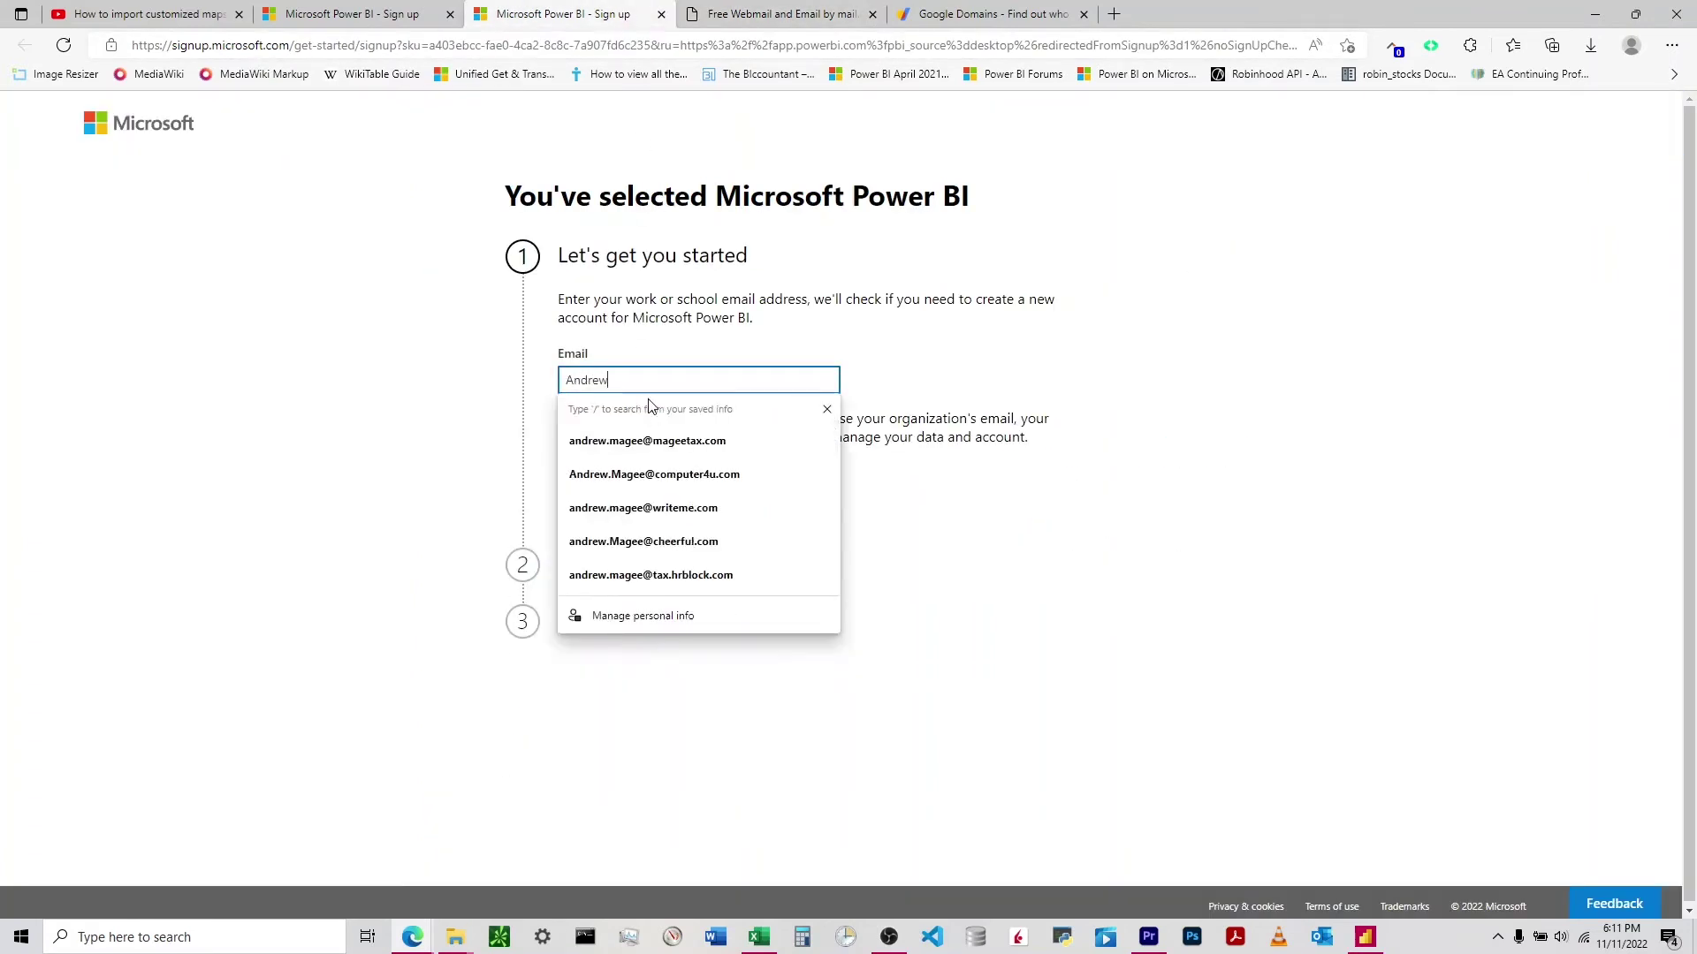
key("Return")
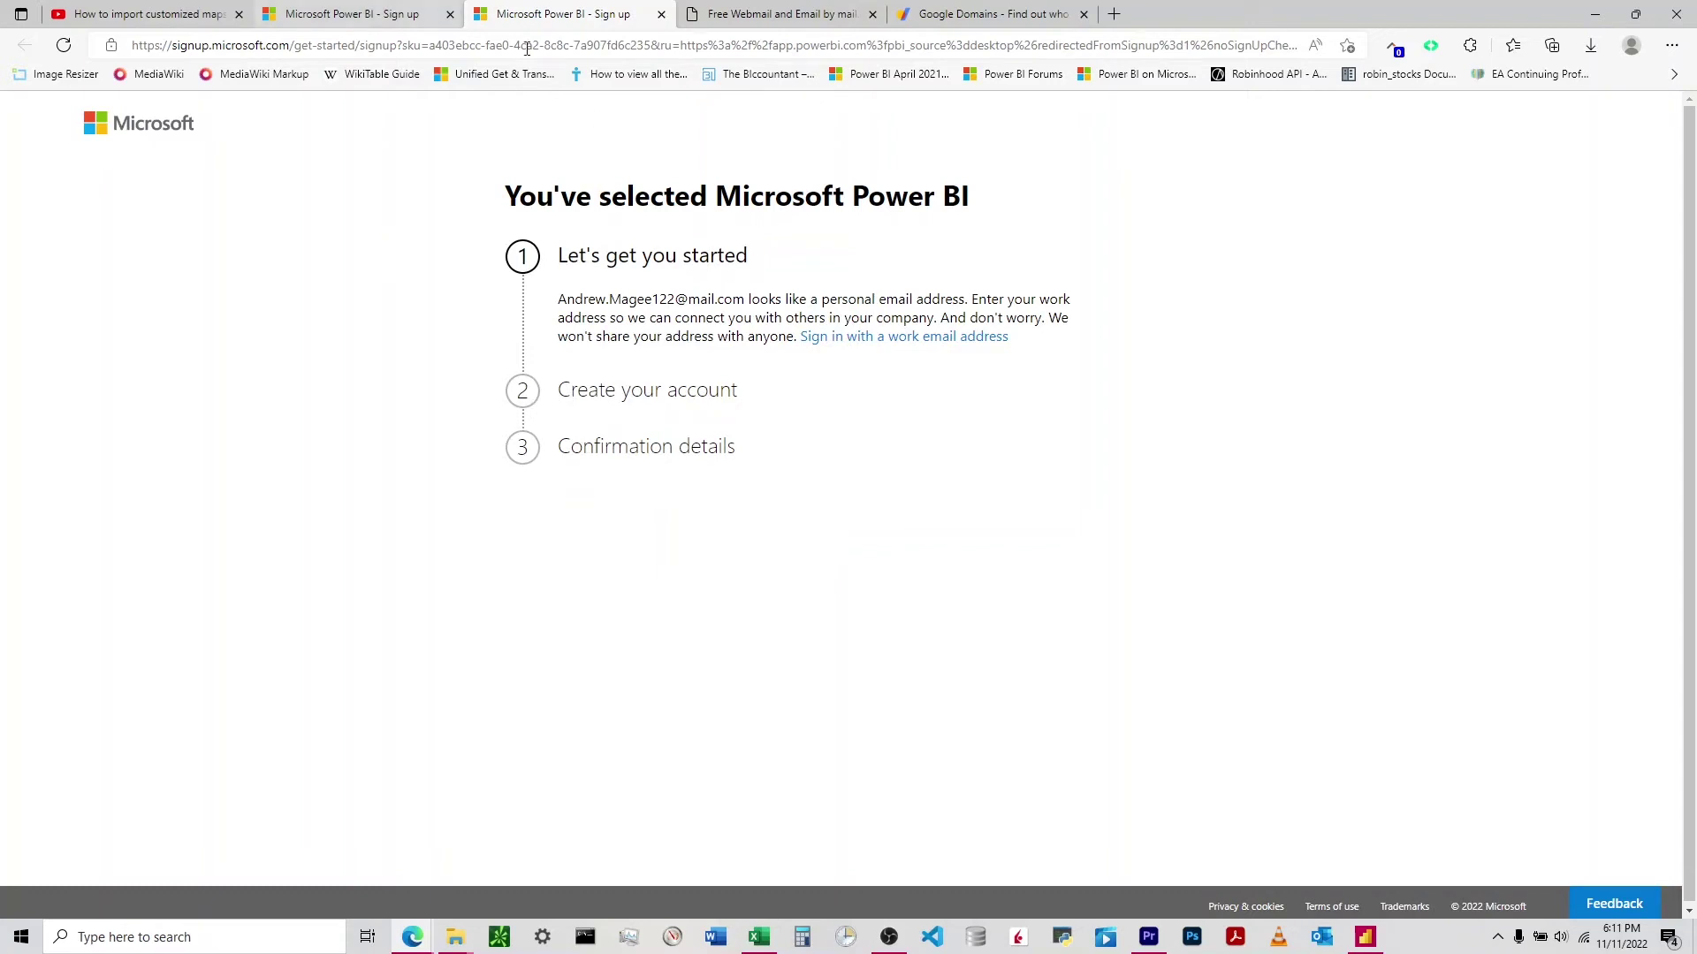
left_click(778, 14)
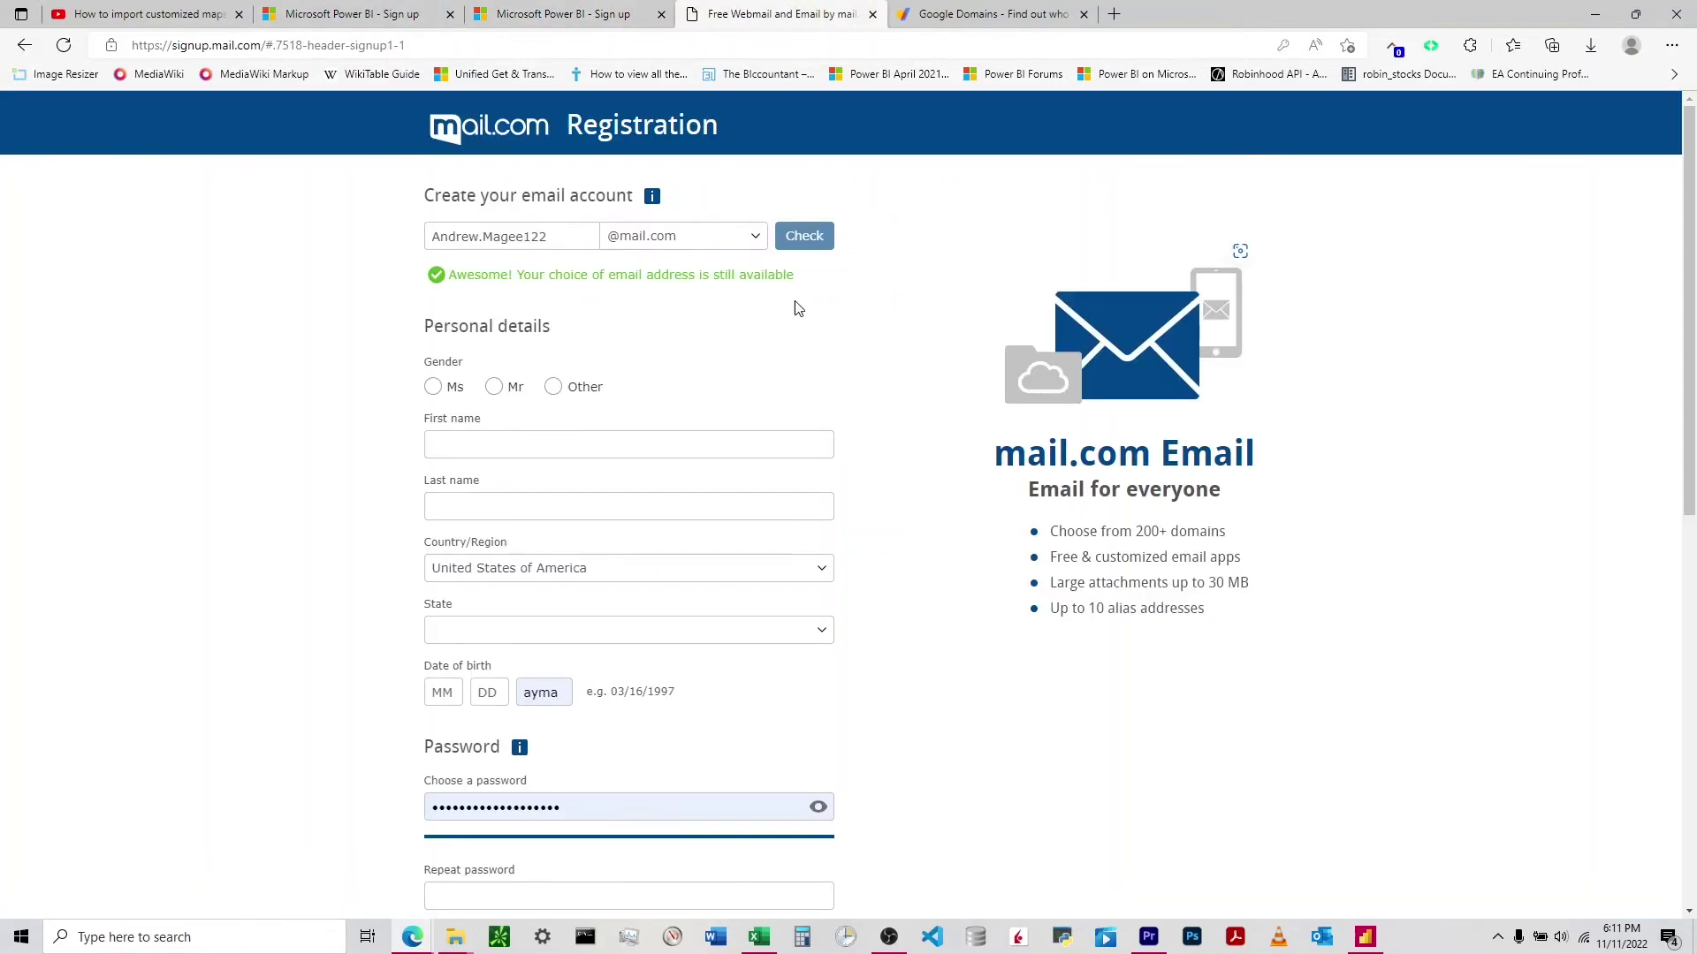
left_click(681, 235)
scroll(688, 406, "down", 5)
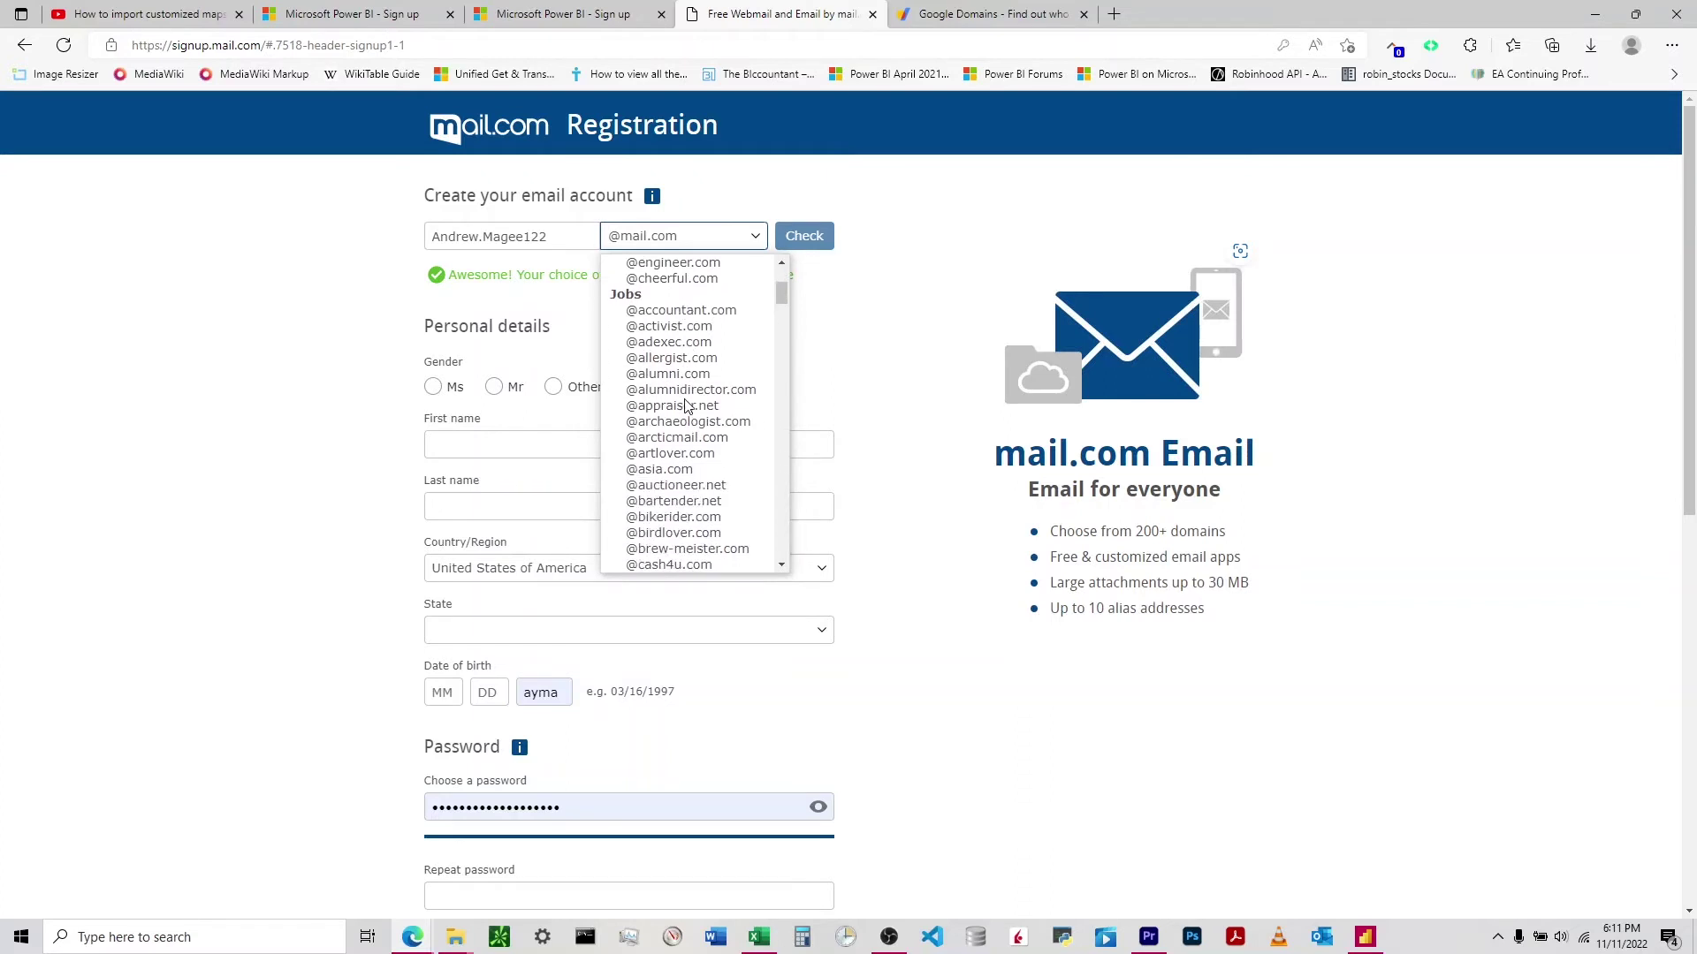
scroll(688, 406, "down", 5)
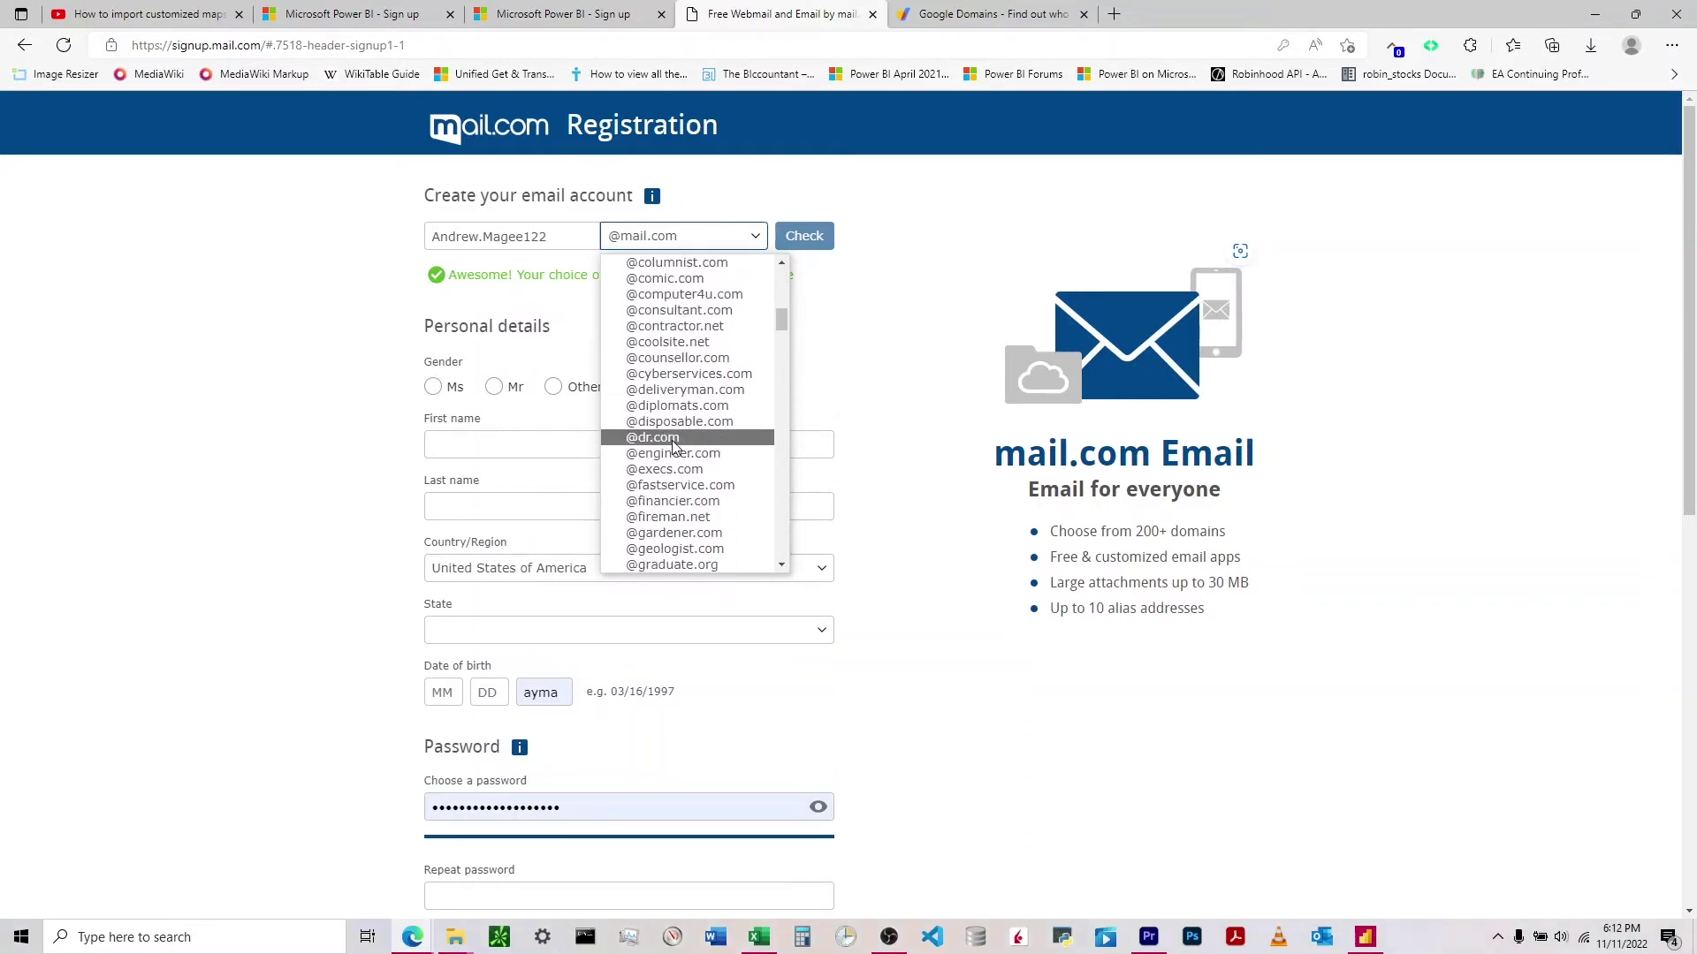
left_click(675, 440)
left_click(808, 235)
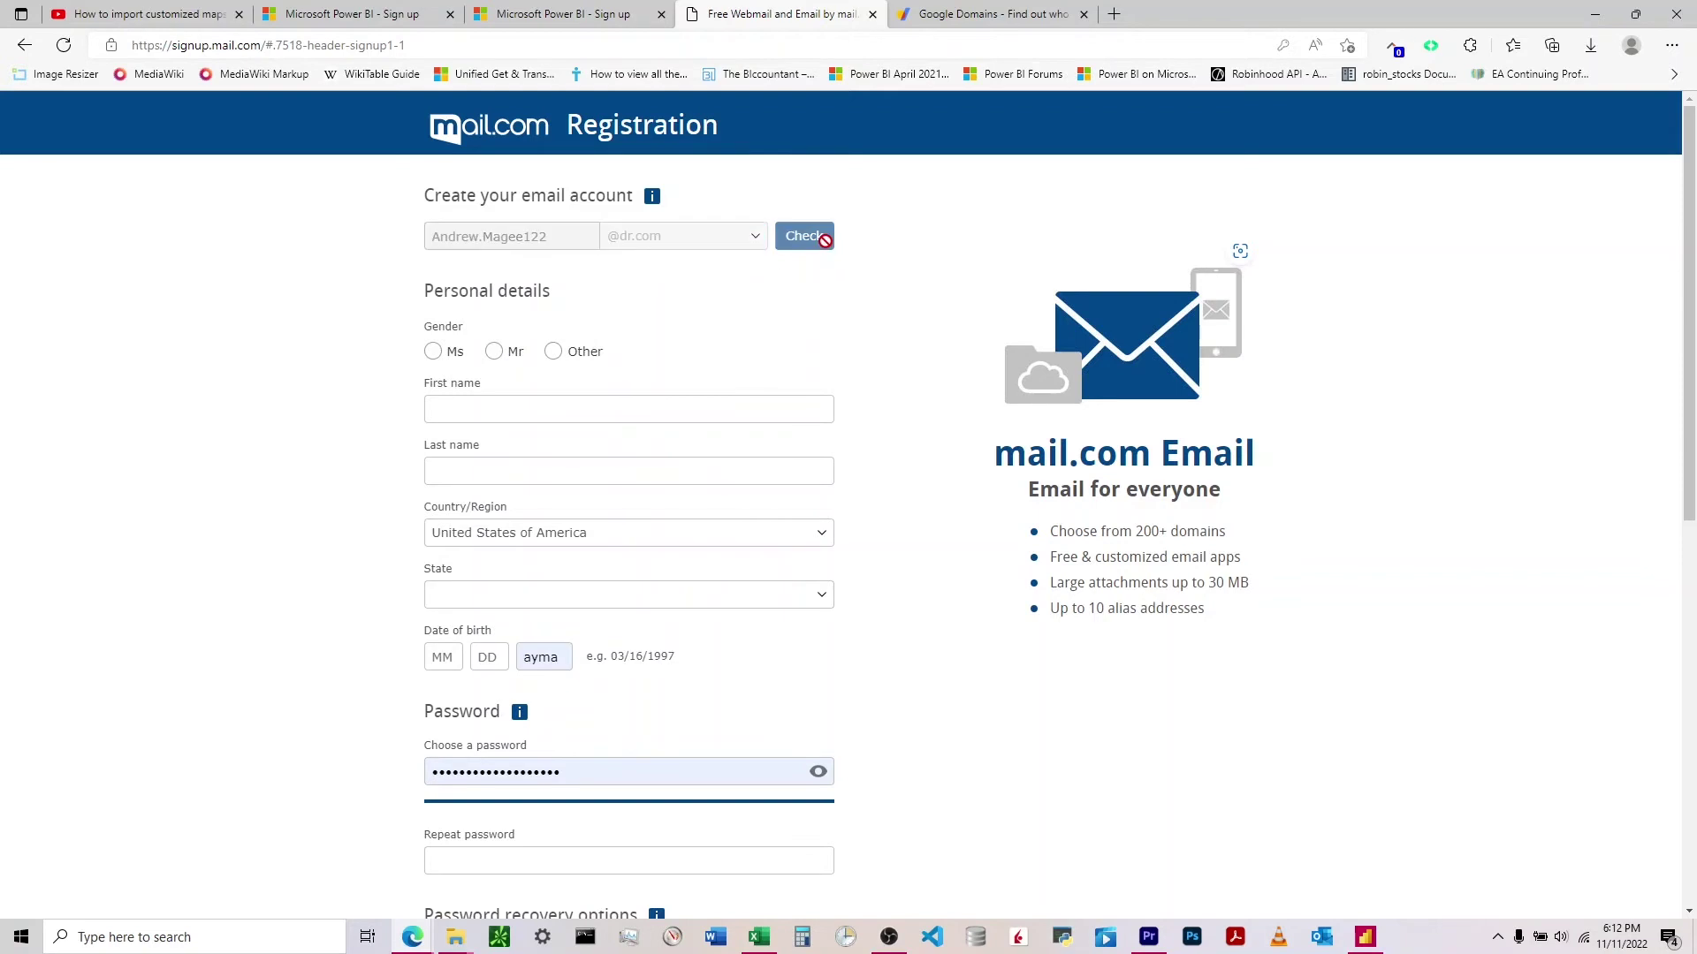
left_click(570, 20)
left_click(875, 343)
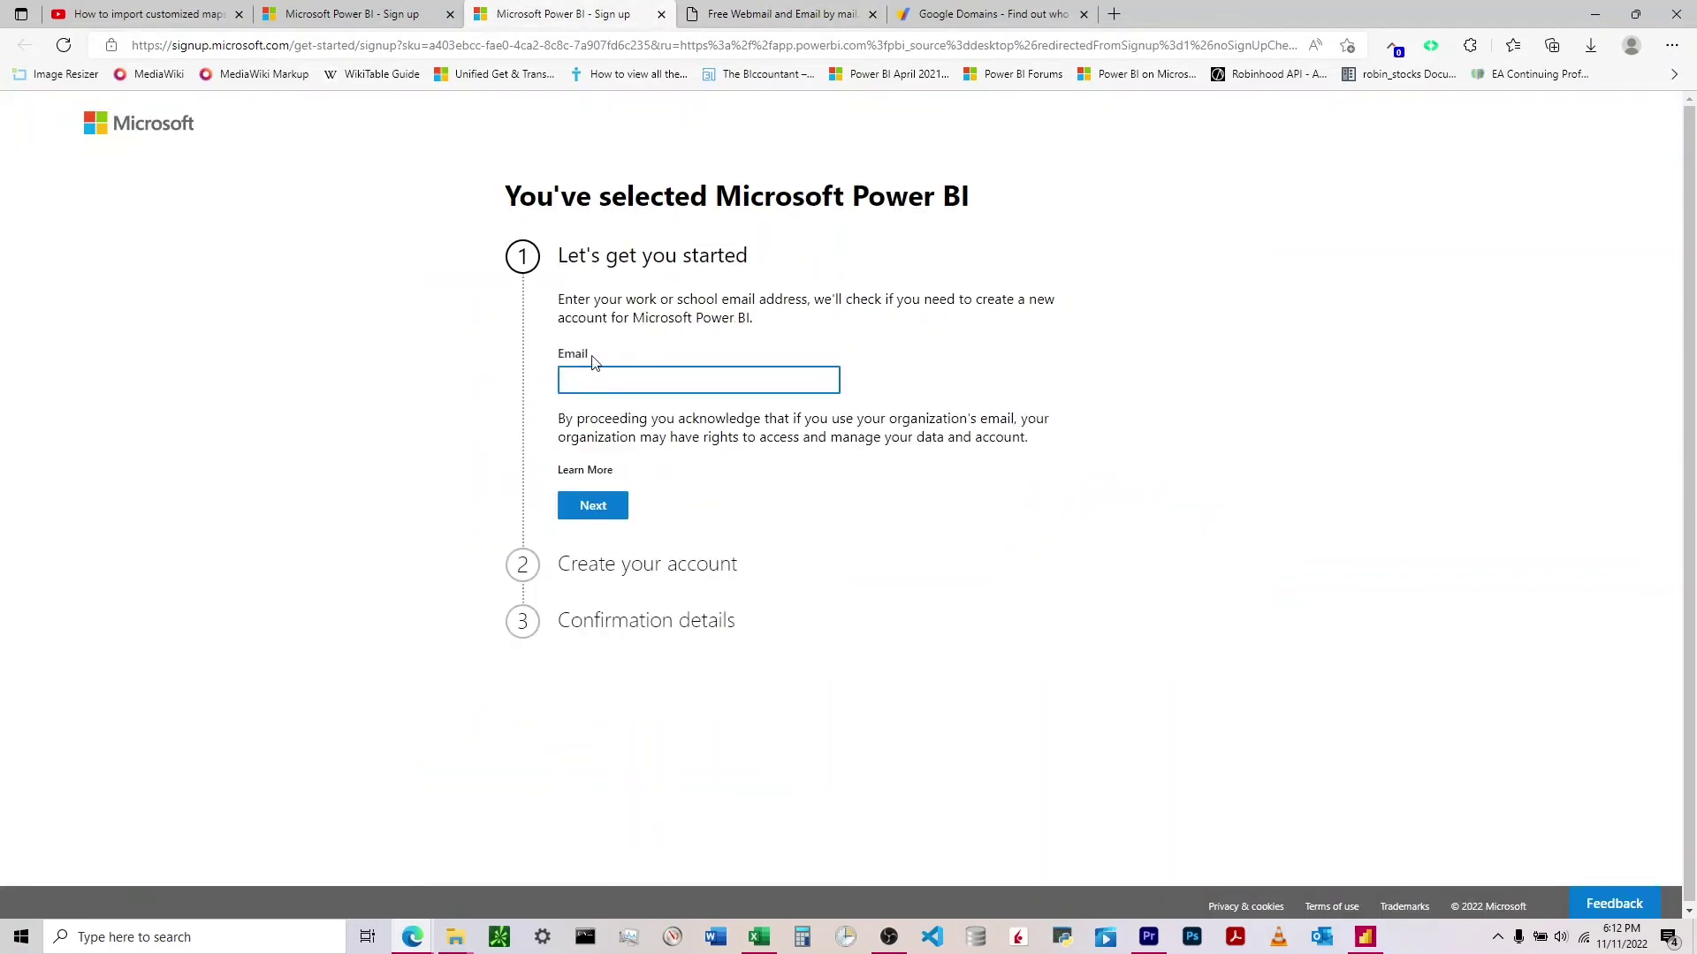
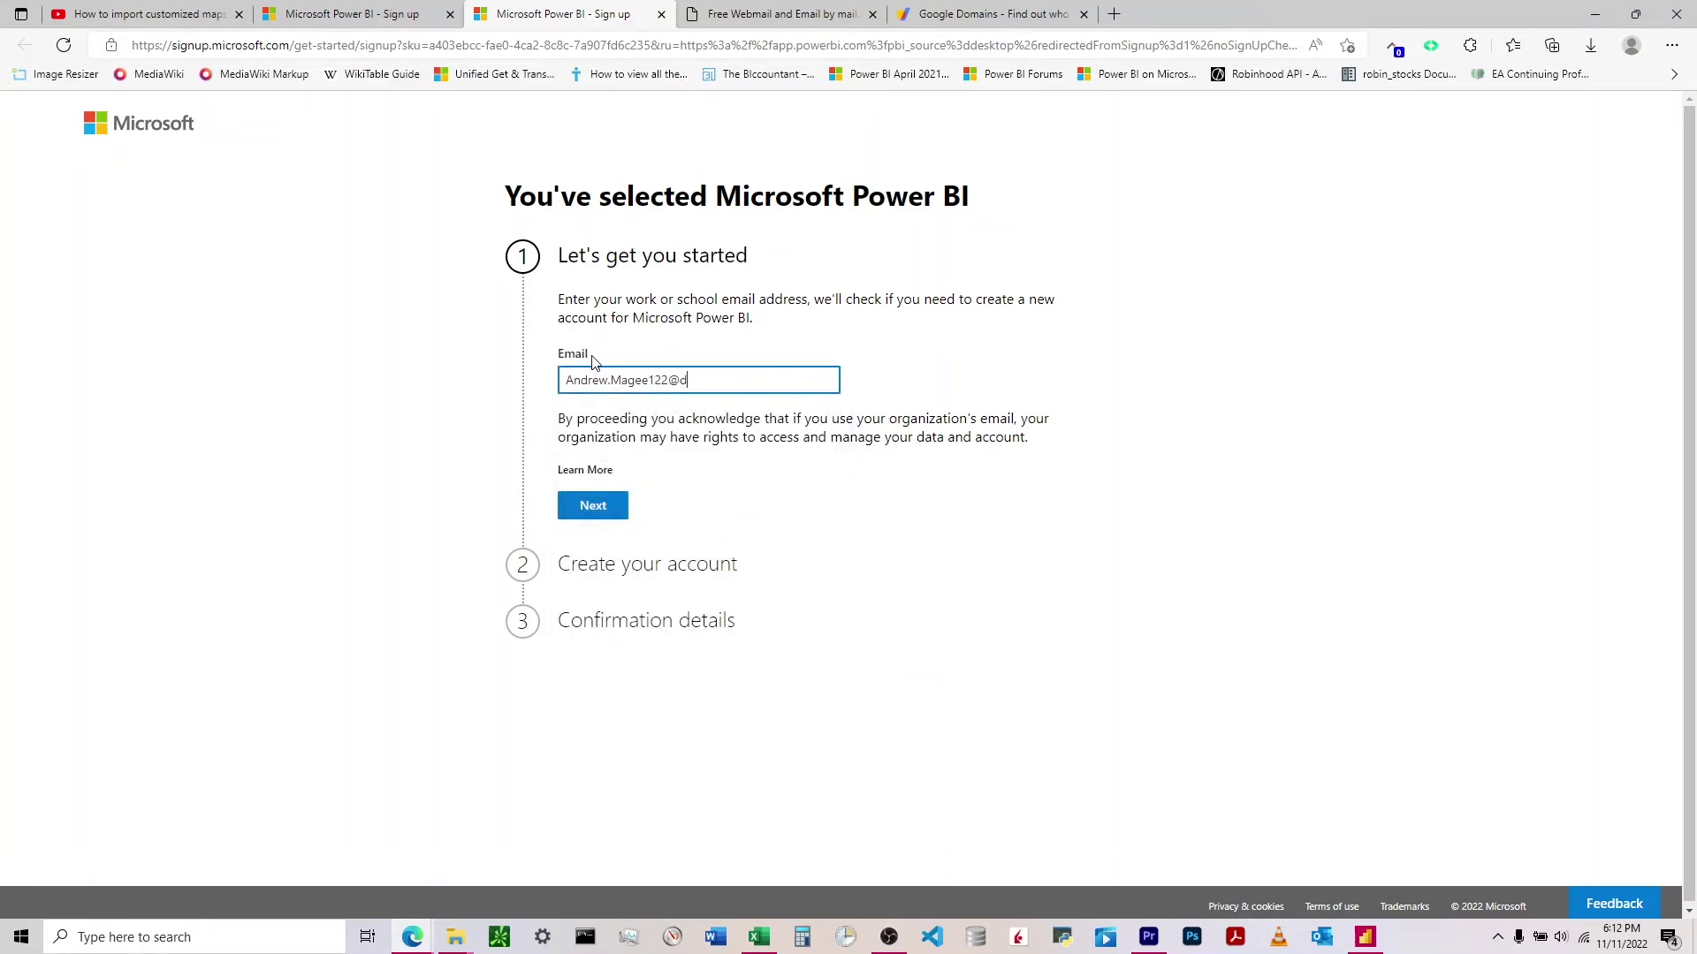
key("Return")
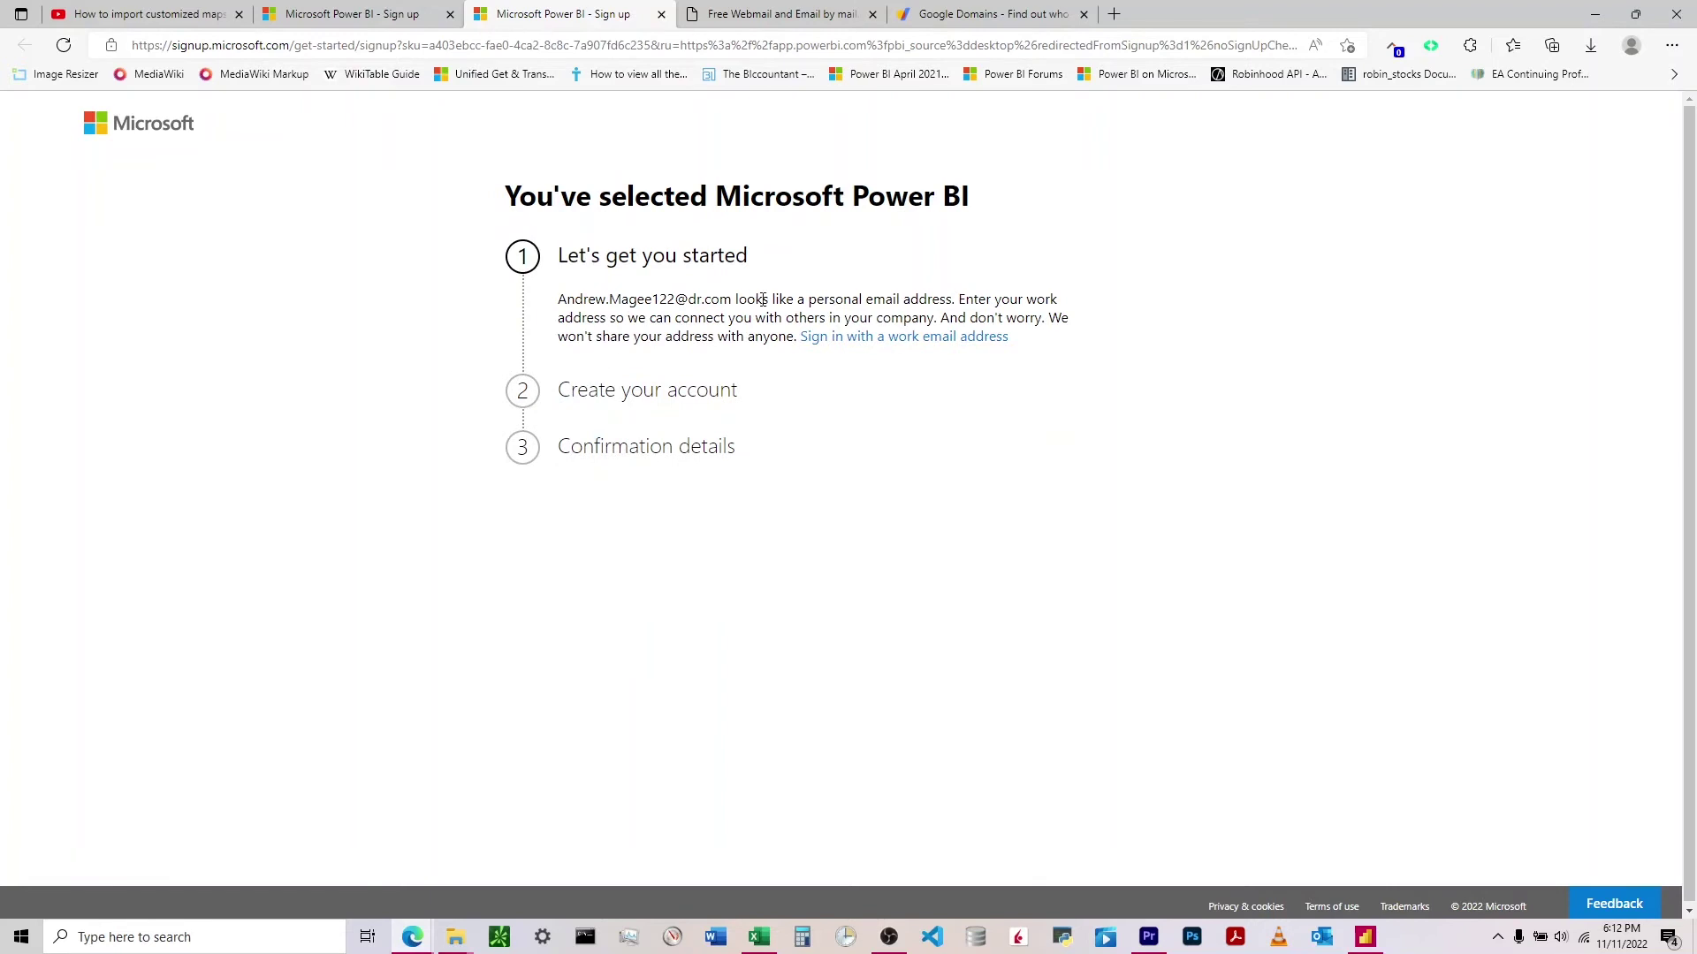
left_click(762, 16)
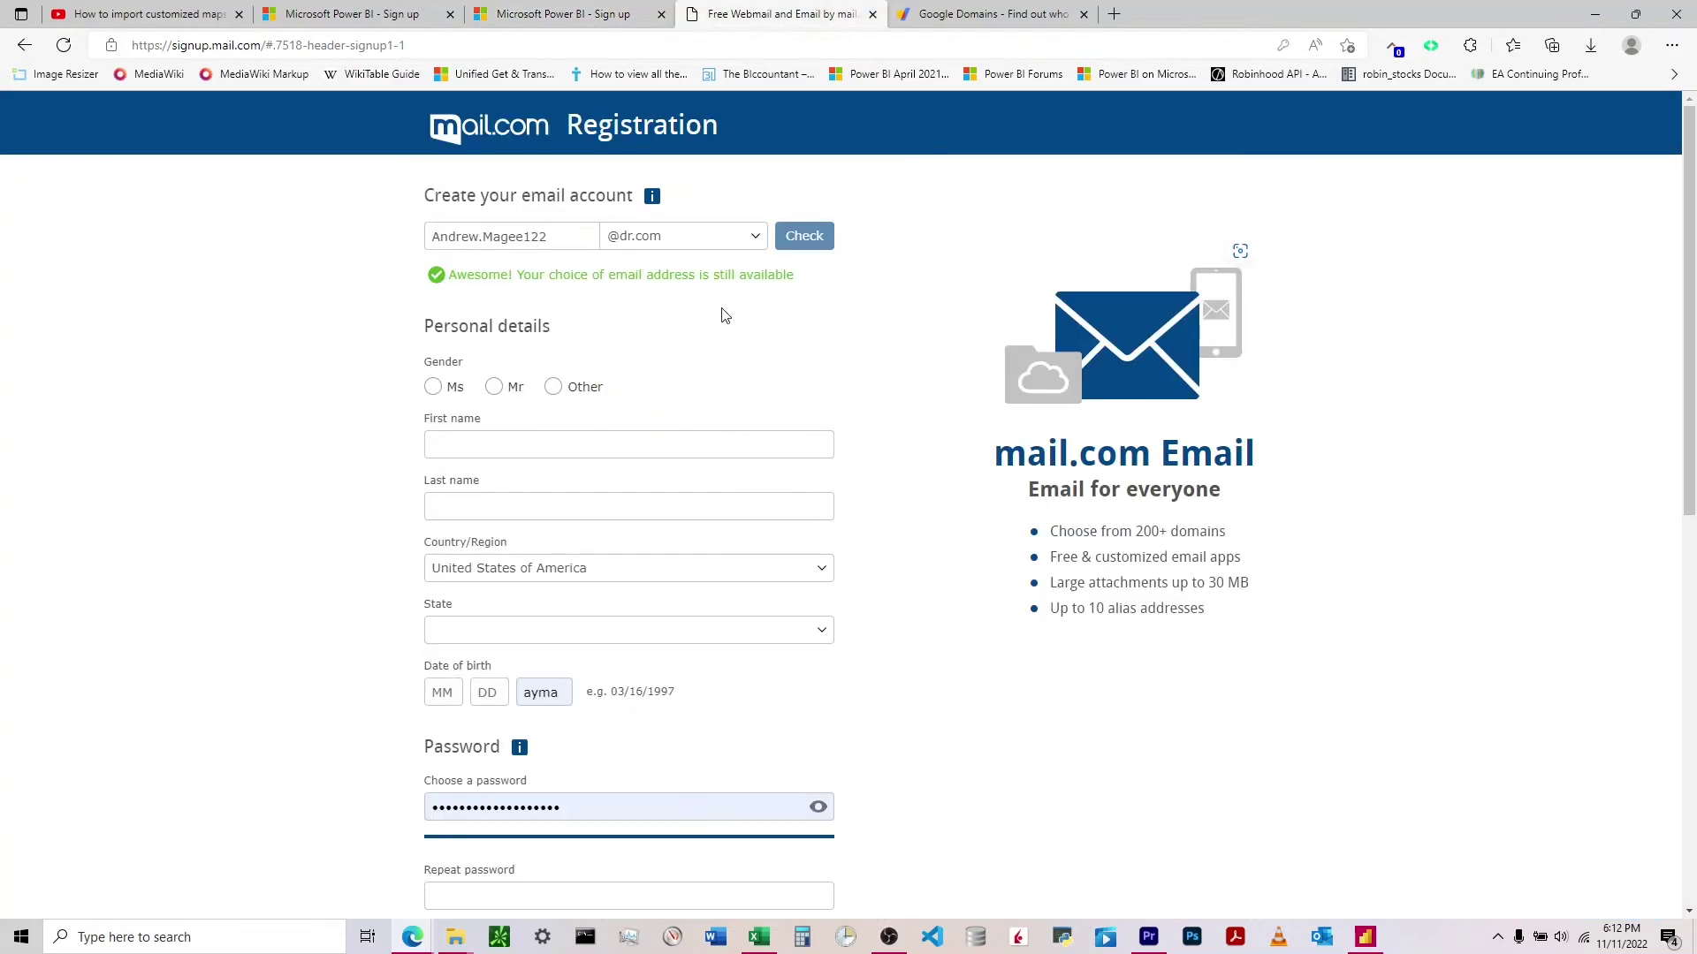
left_click(712, 240)
scroll(669, 408, "down", 6)
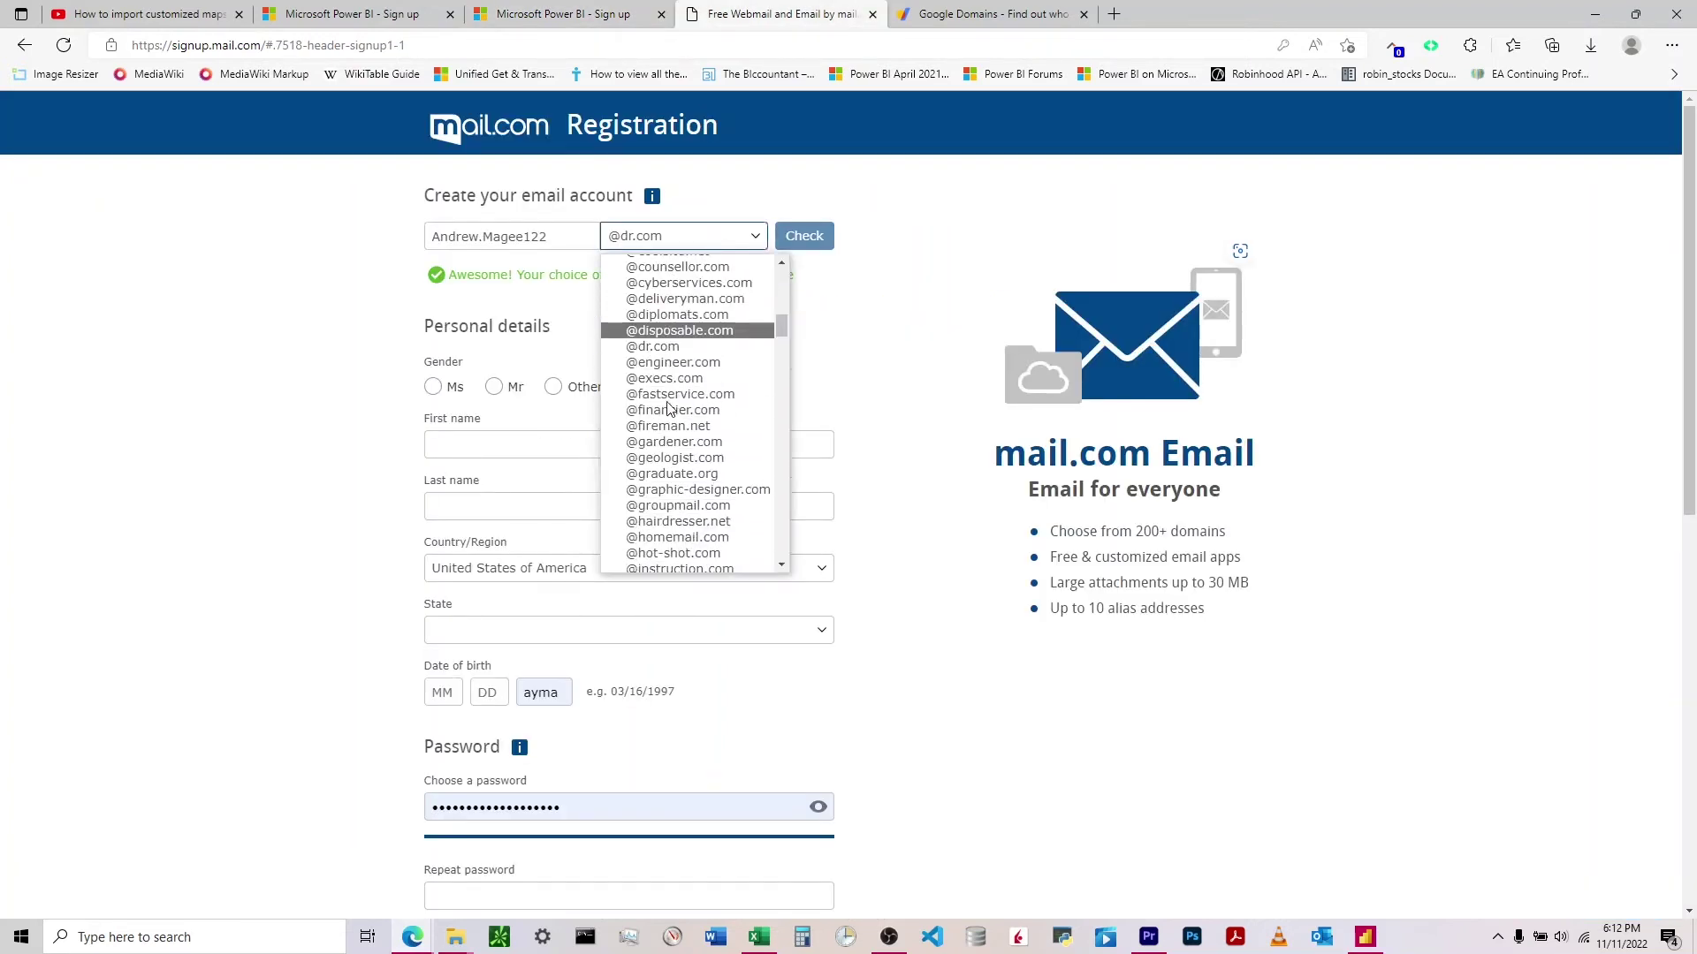
scroll(669, 408, "down", 7)
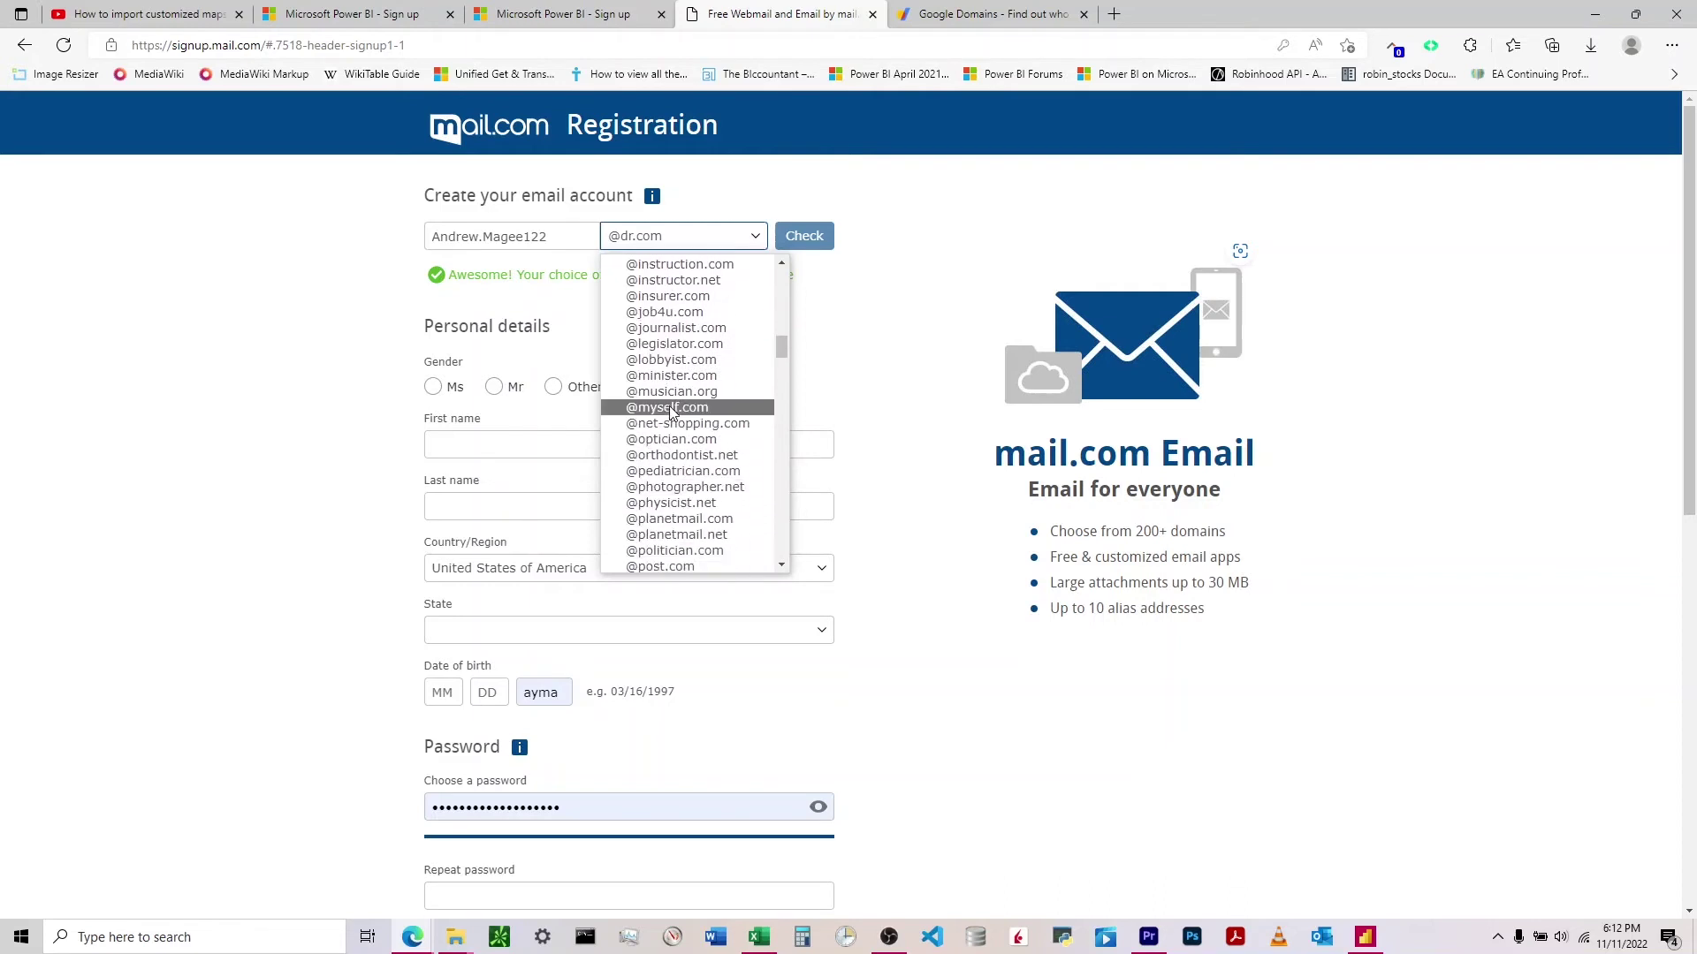
scroll(676, 451, "down", 15)
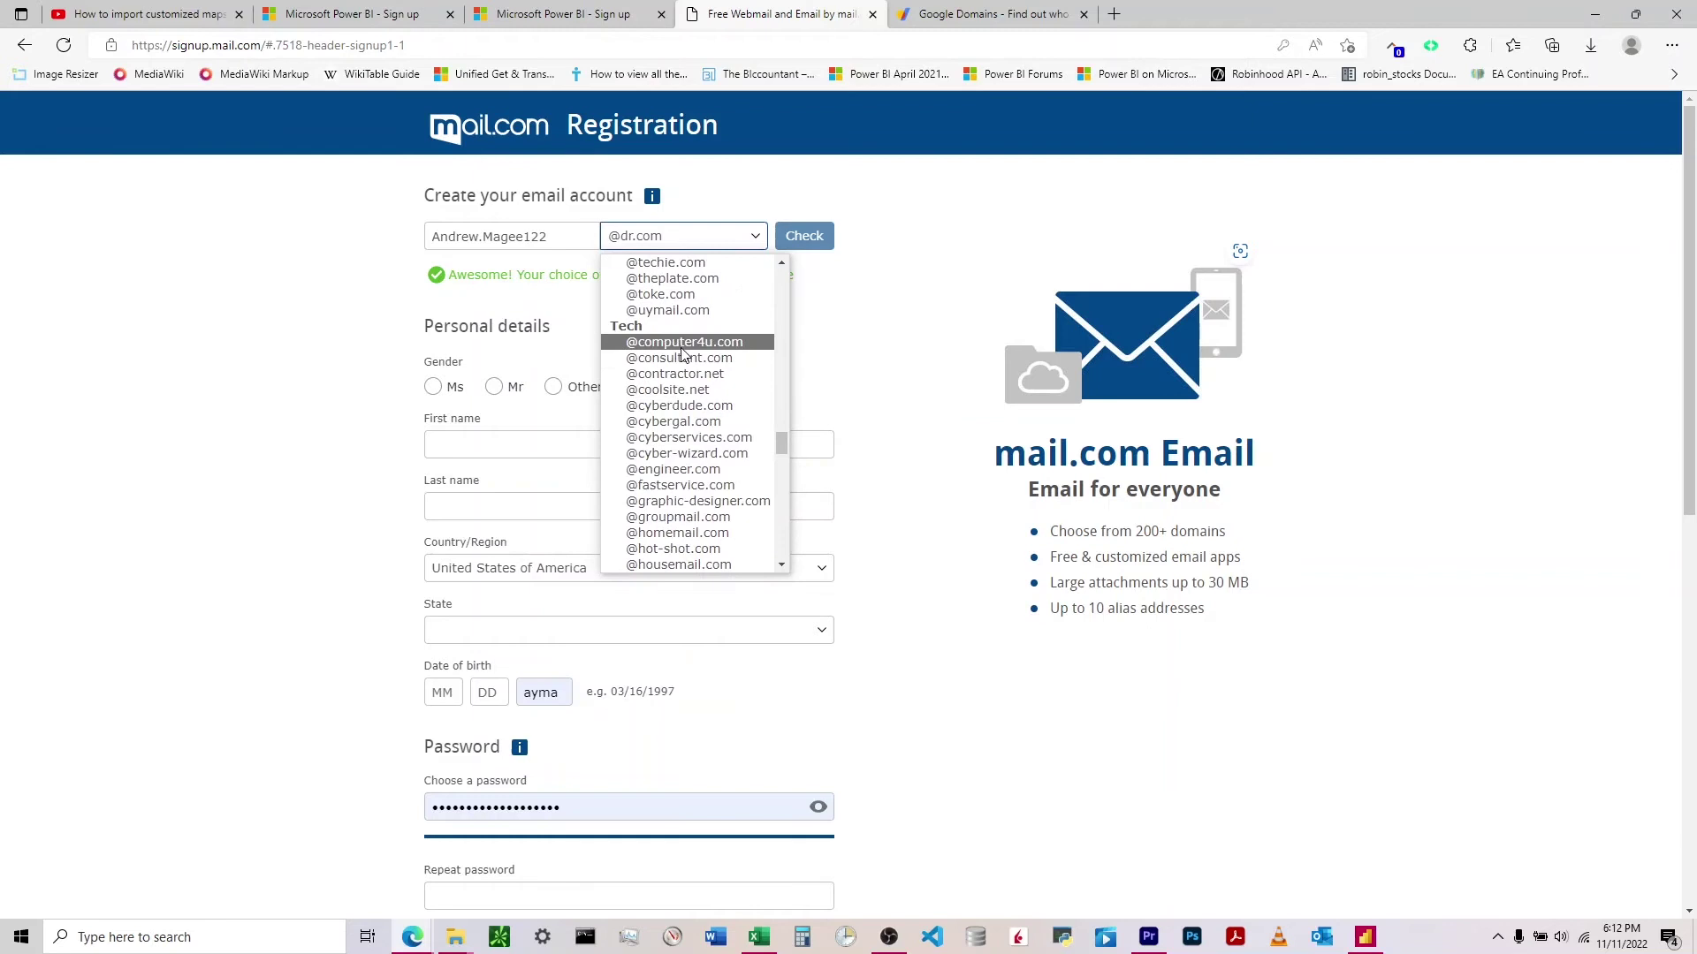
left_click(681, 345)
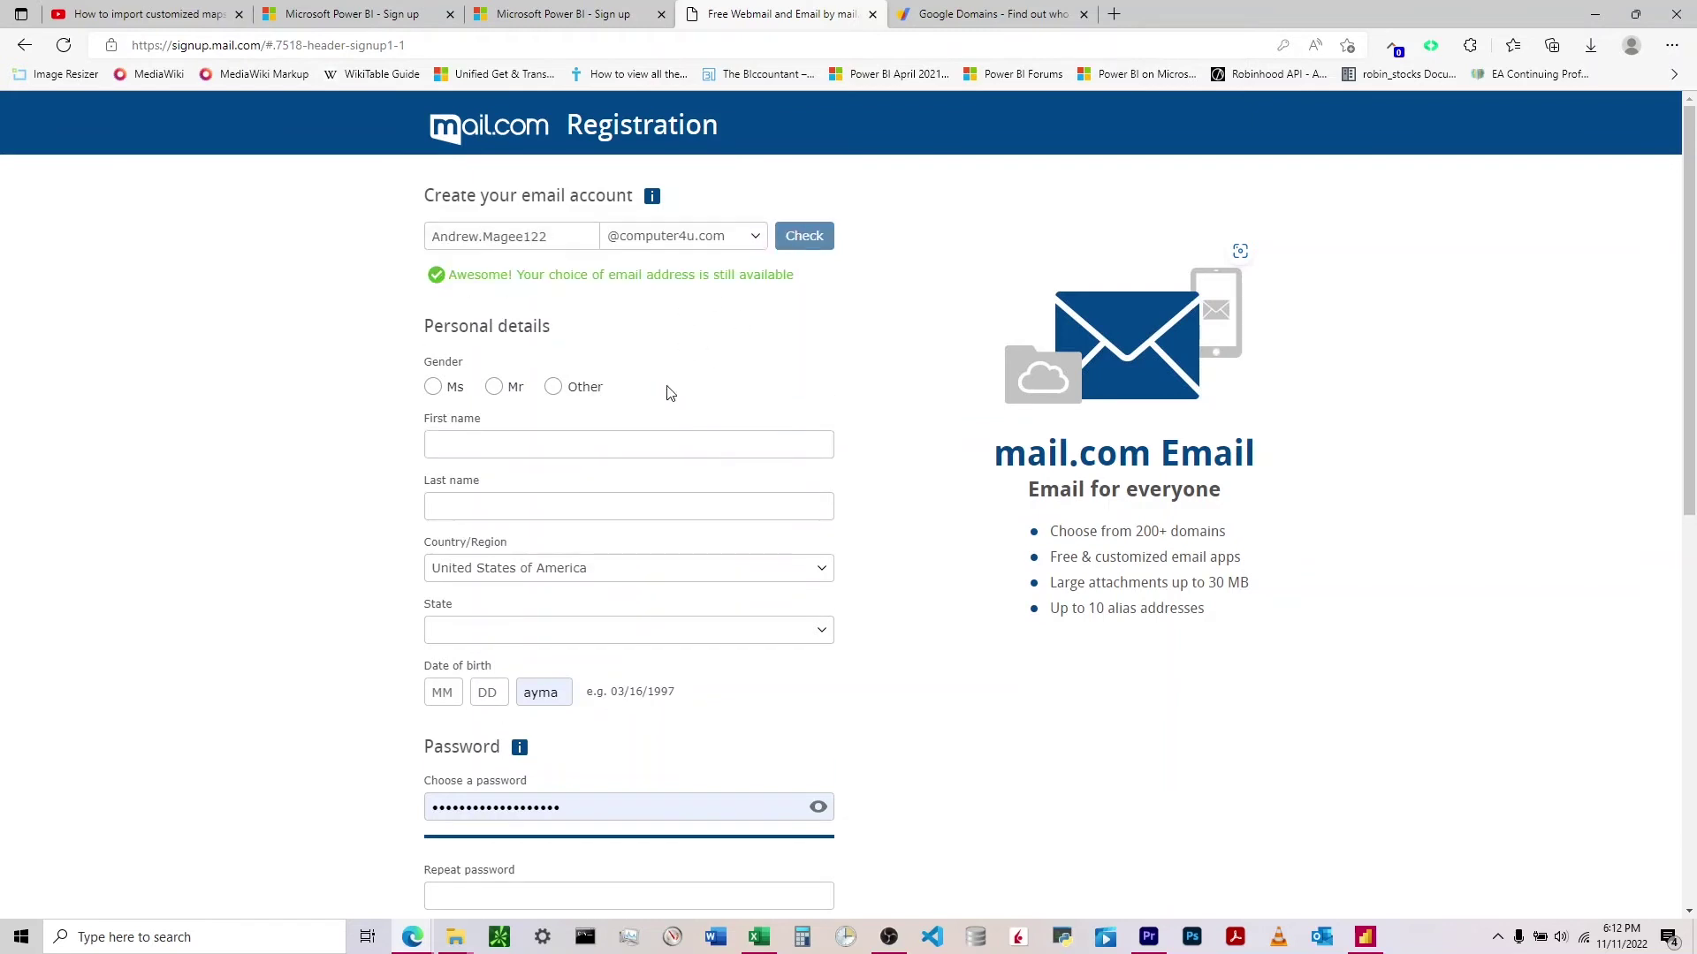
left_click(569, 14)
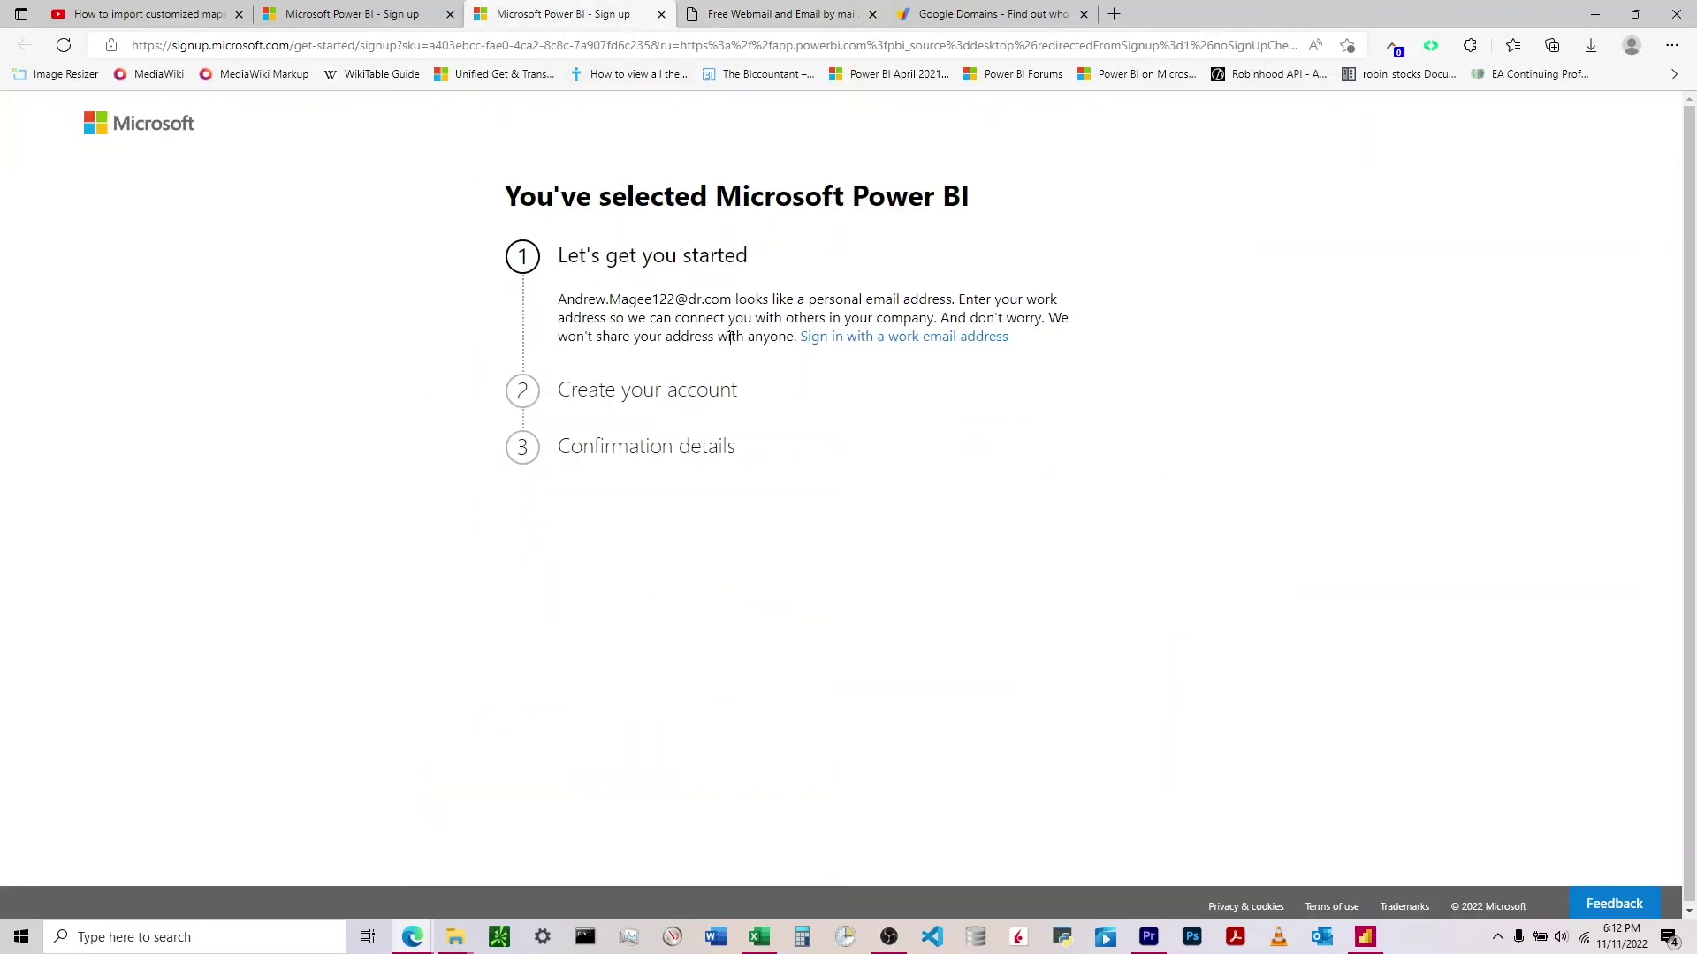
left_click(901, 341)
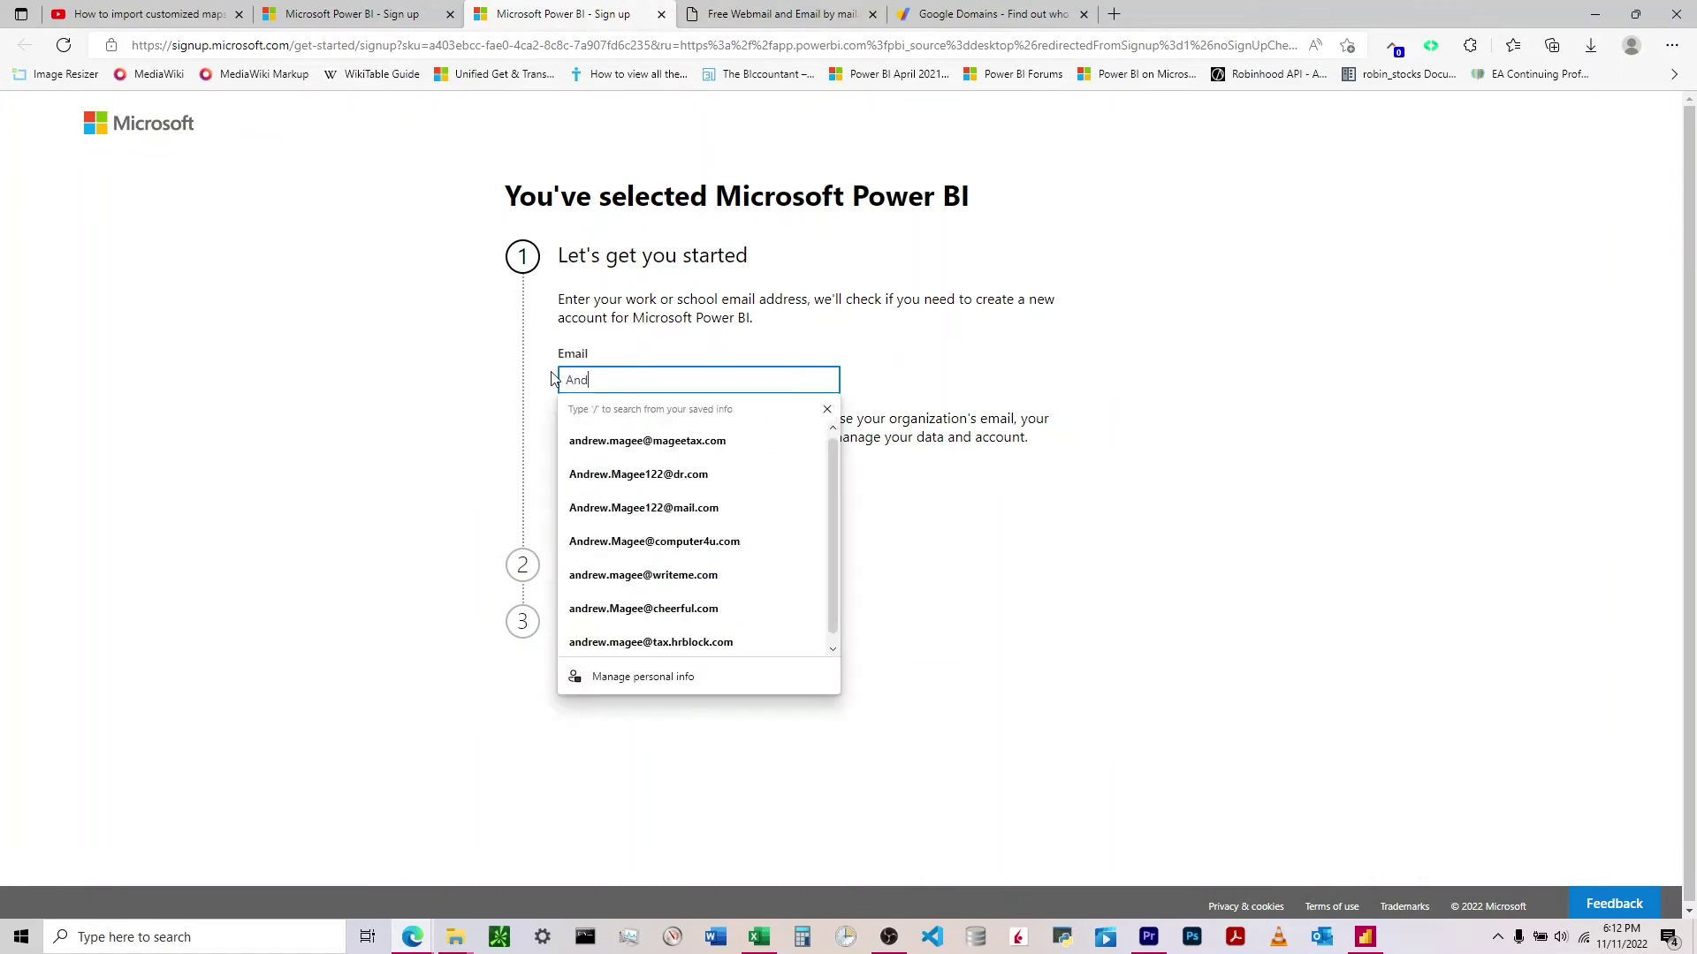
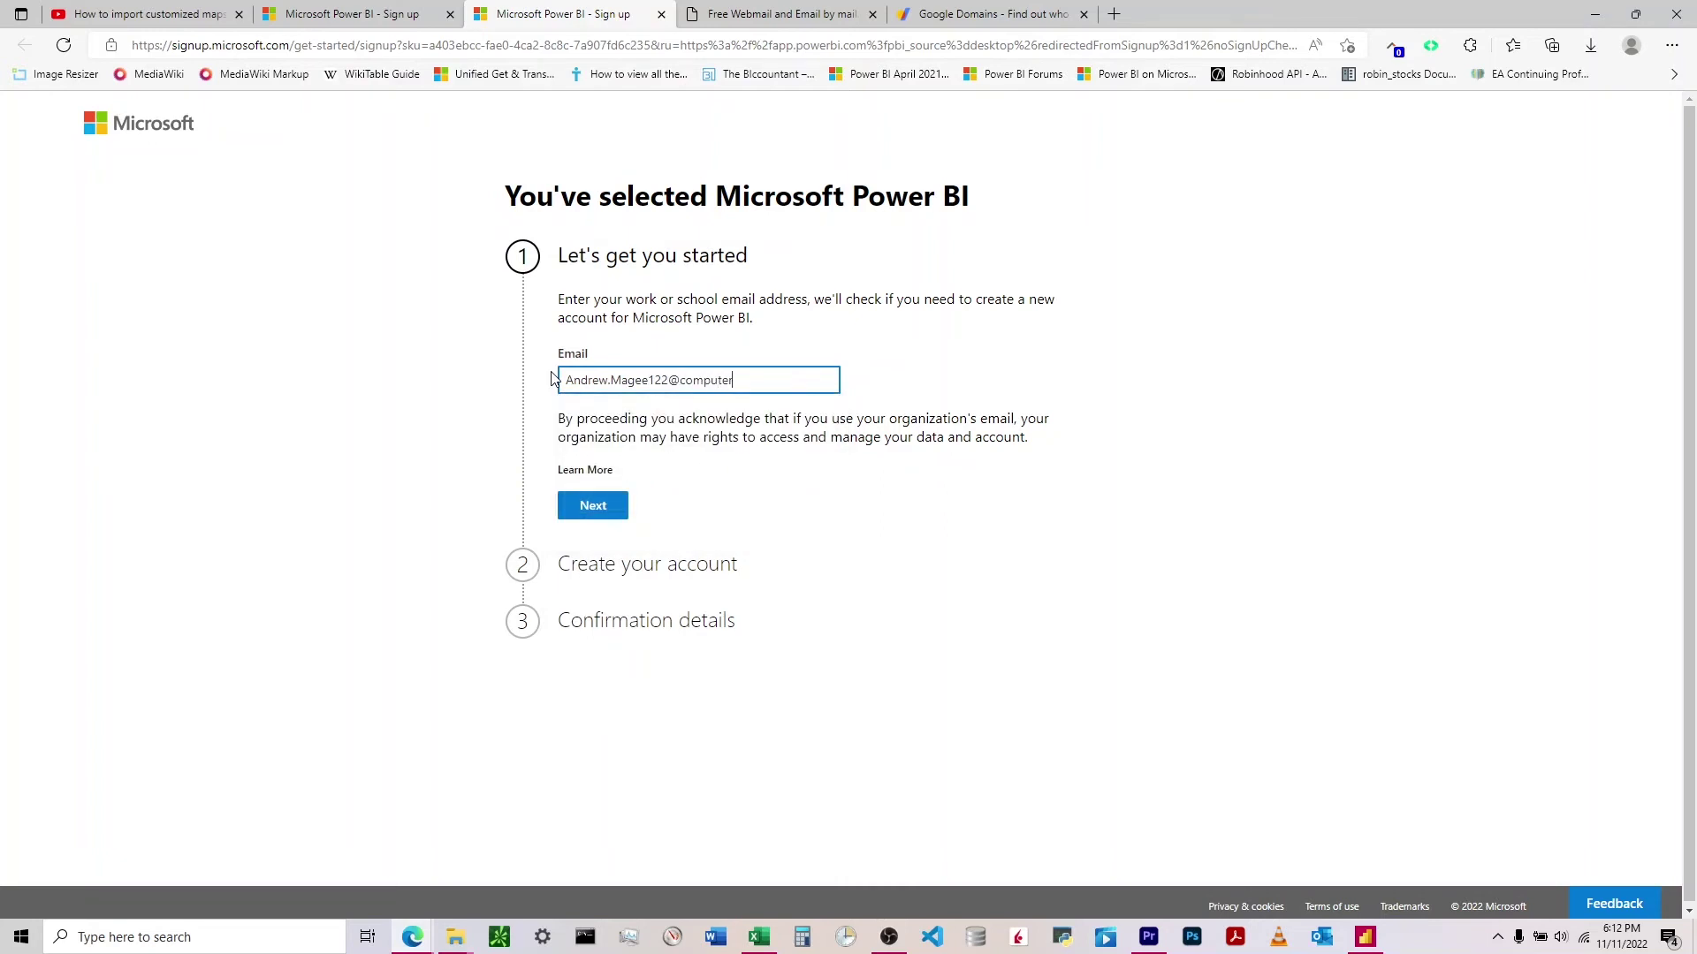
key("Return")
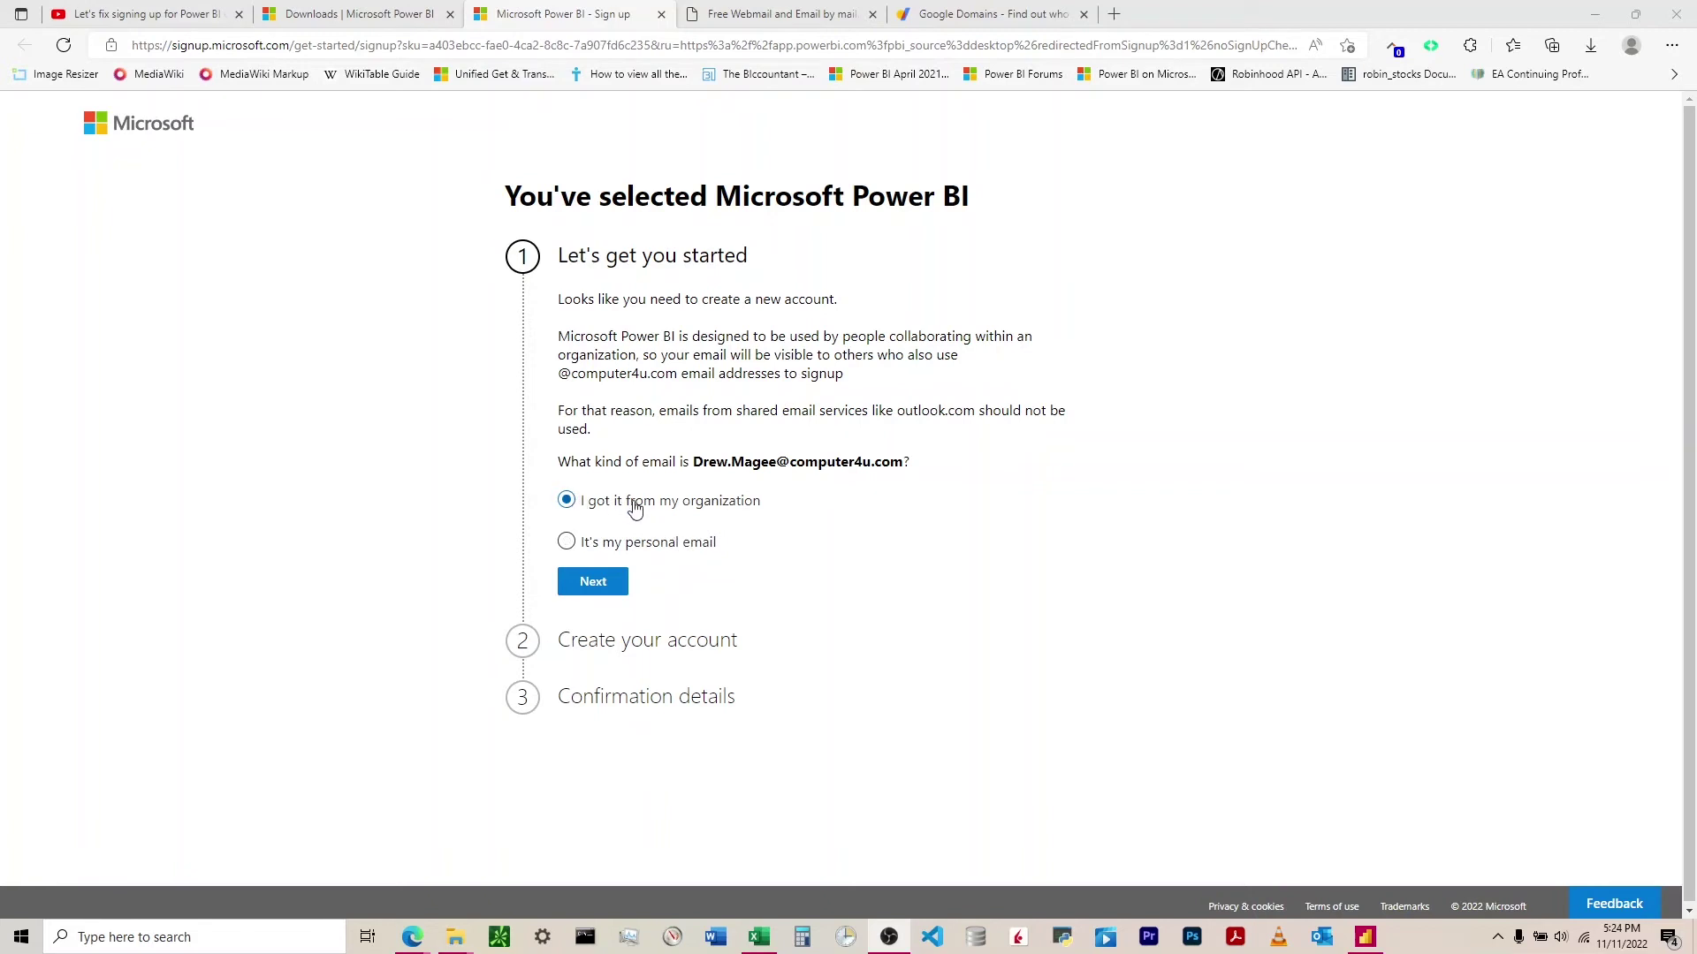
- Confirm the email as a work address to reach Create your account, then scroll back to the top
left_click(607, 585)
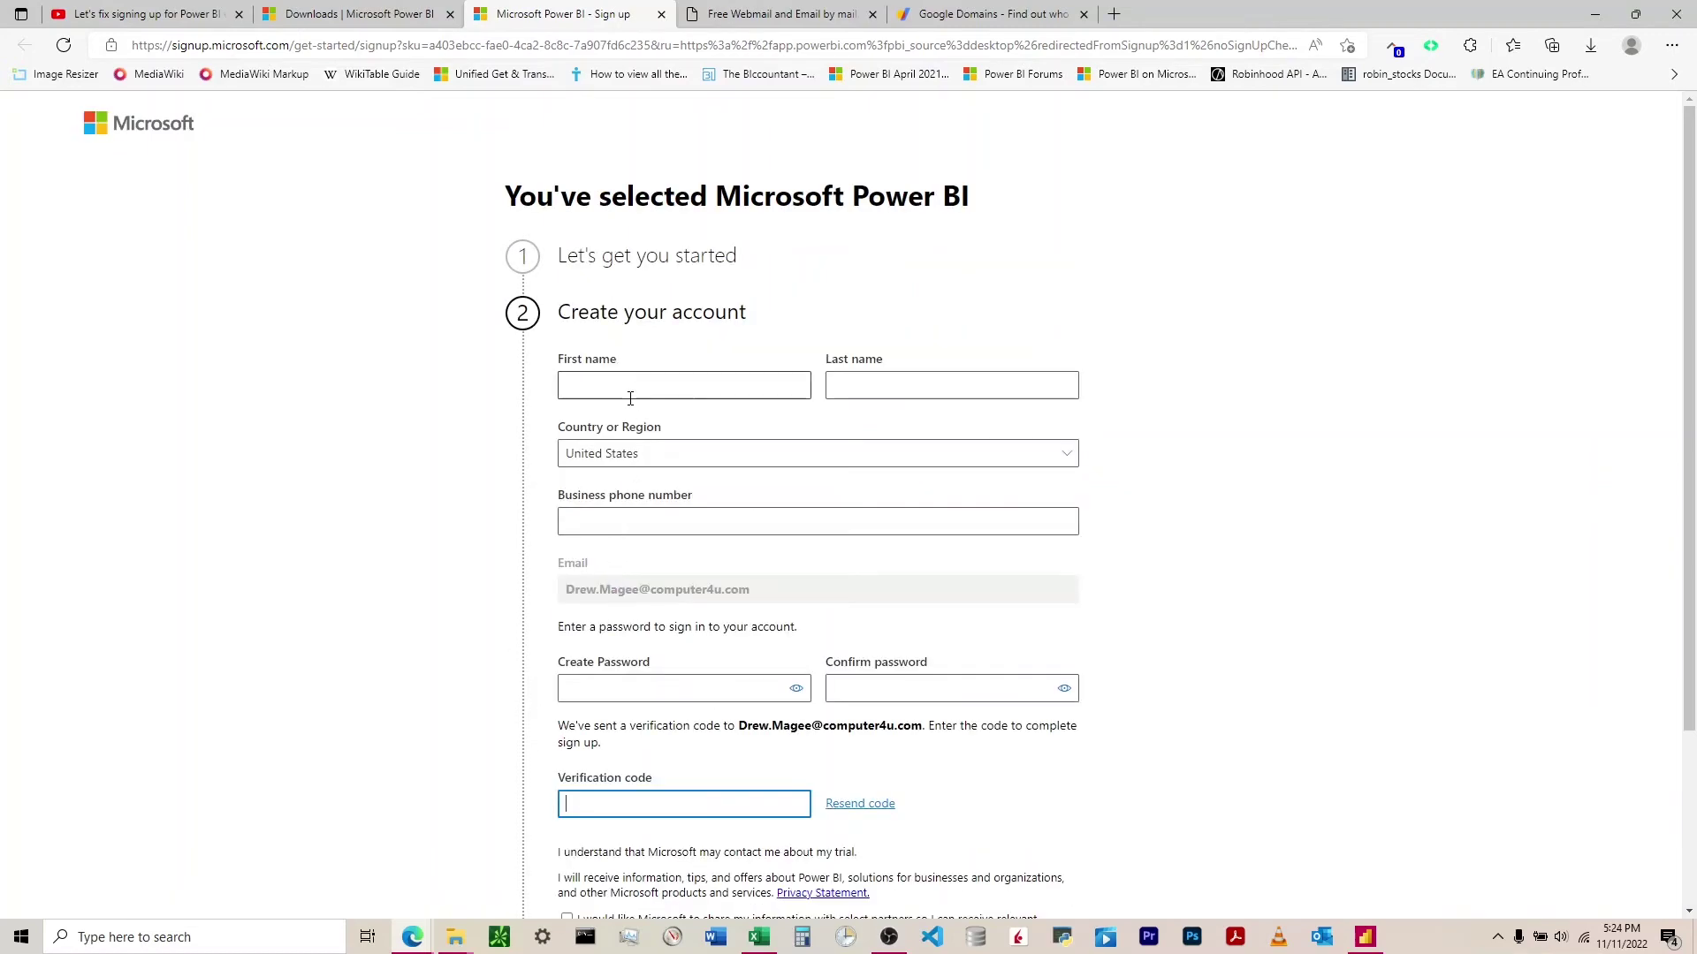
scroll(636, 425, "down", 2)
scroll(645, 433, "up", 2)
left_click(778, 14)
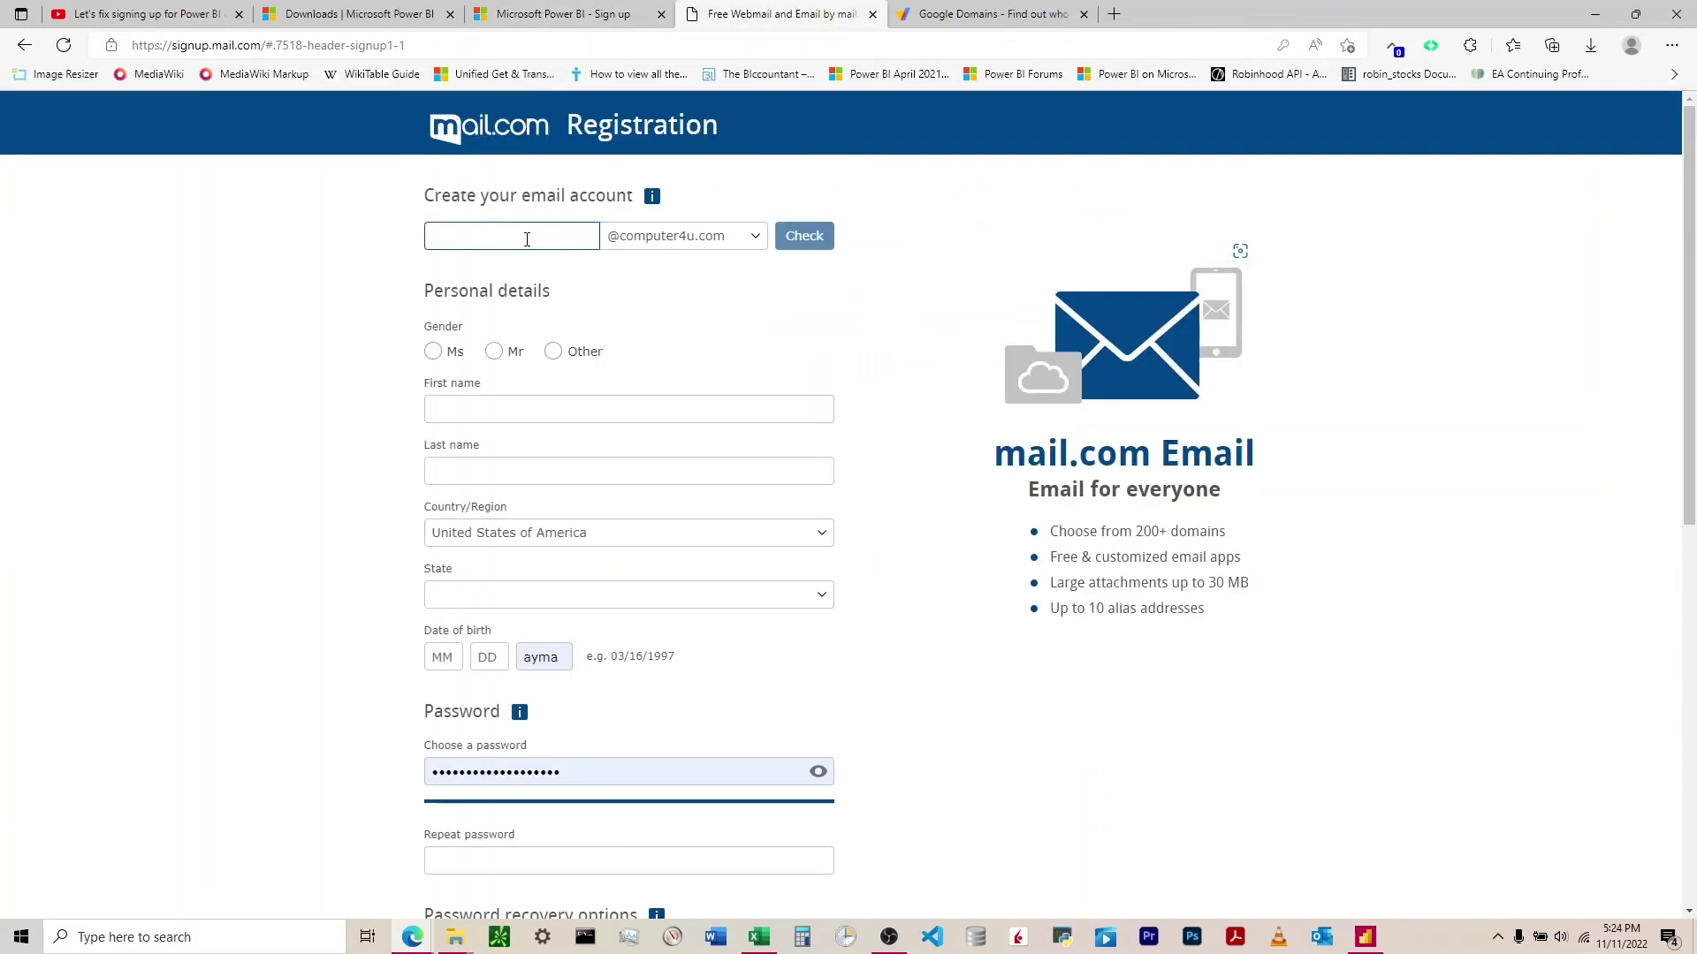
left_click(563, 14)
scroll(619, 403, "down", 1)
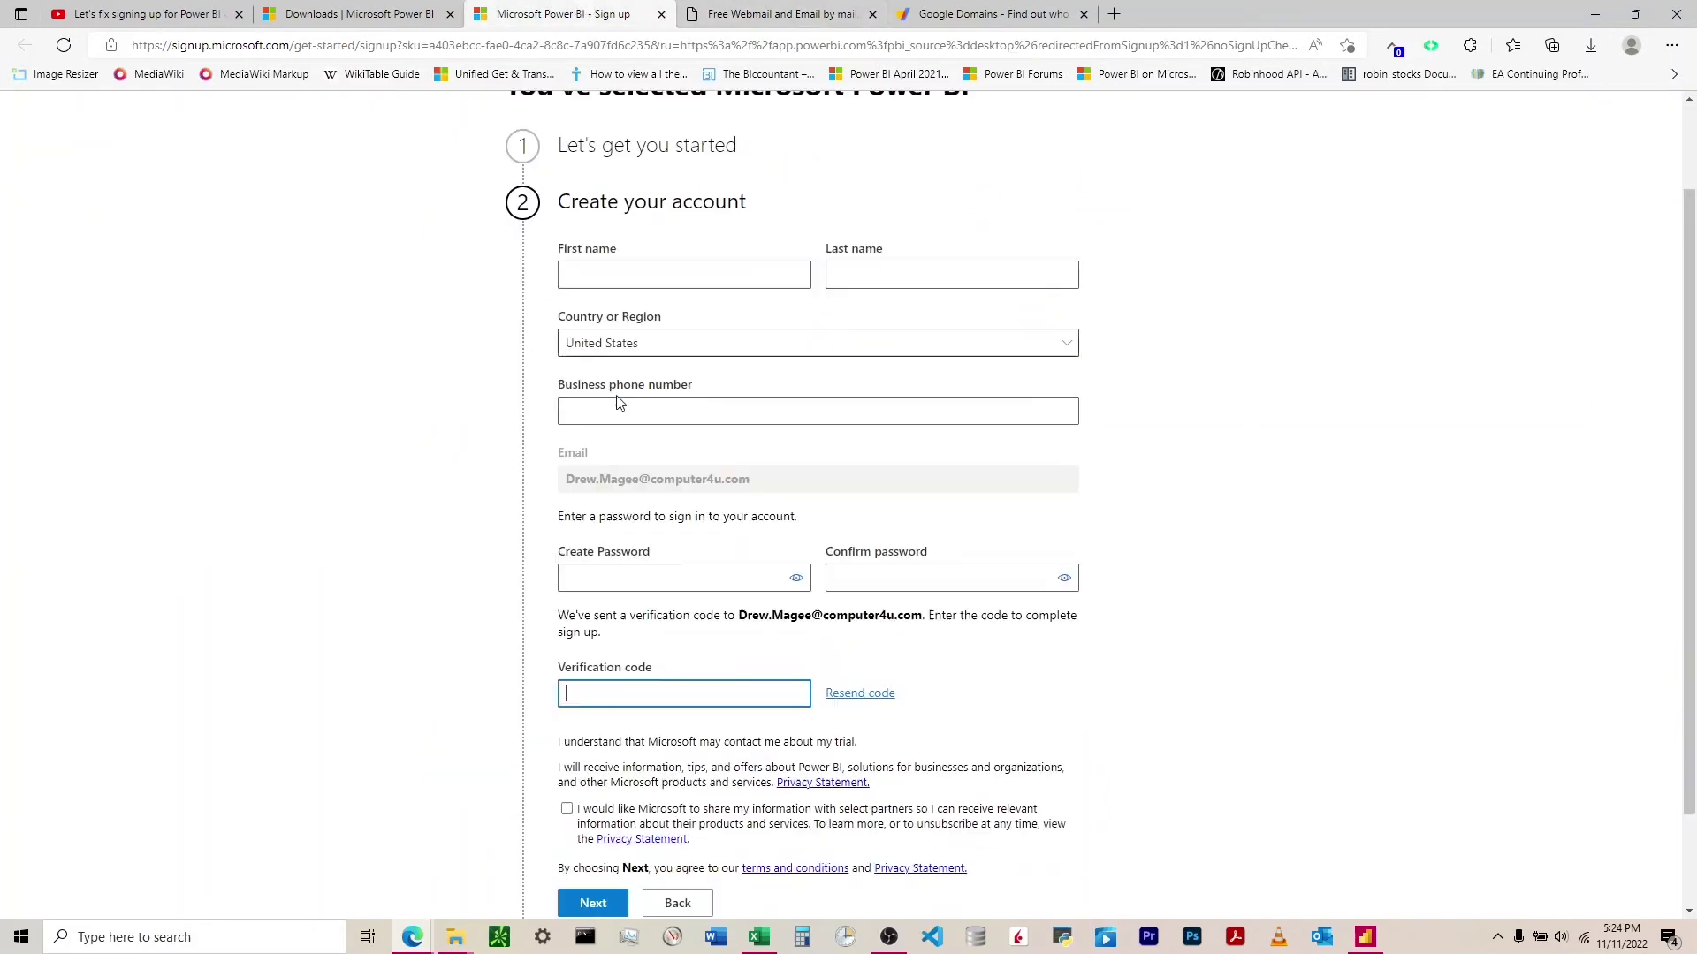
scroll(619, 403, "down", 1)
scroll(619, 403, "up", 3)
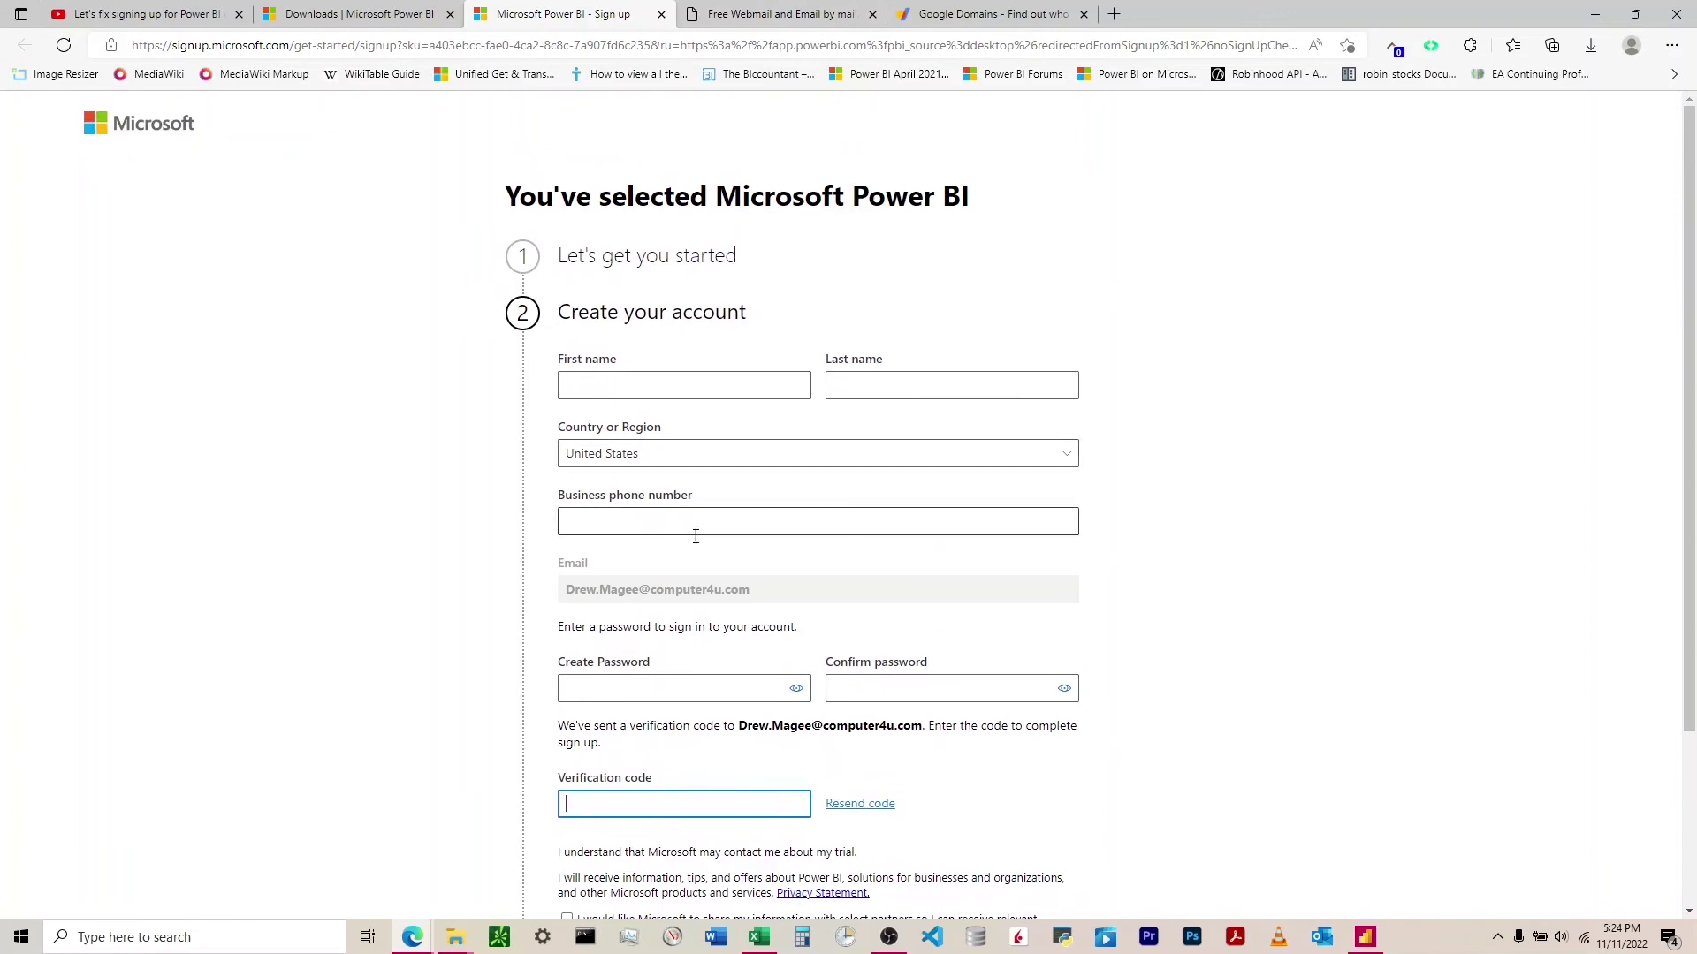
- Enter the mailbox username, choose Mr, fill in the first name, and agree to create the account
left_click(815, 10)
left_click(495, 248)
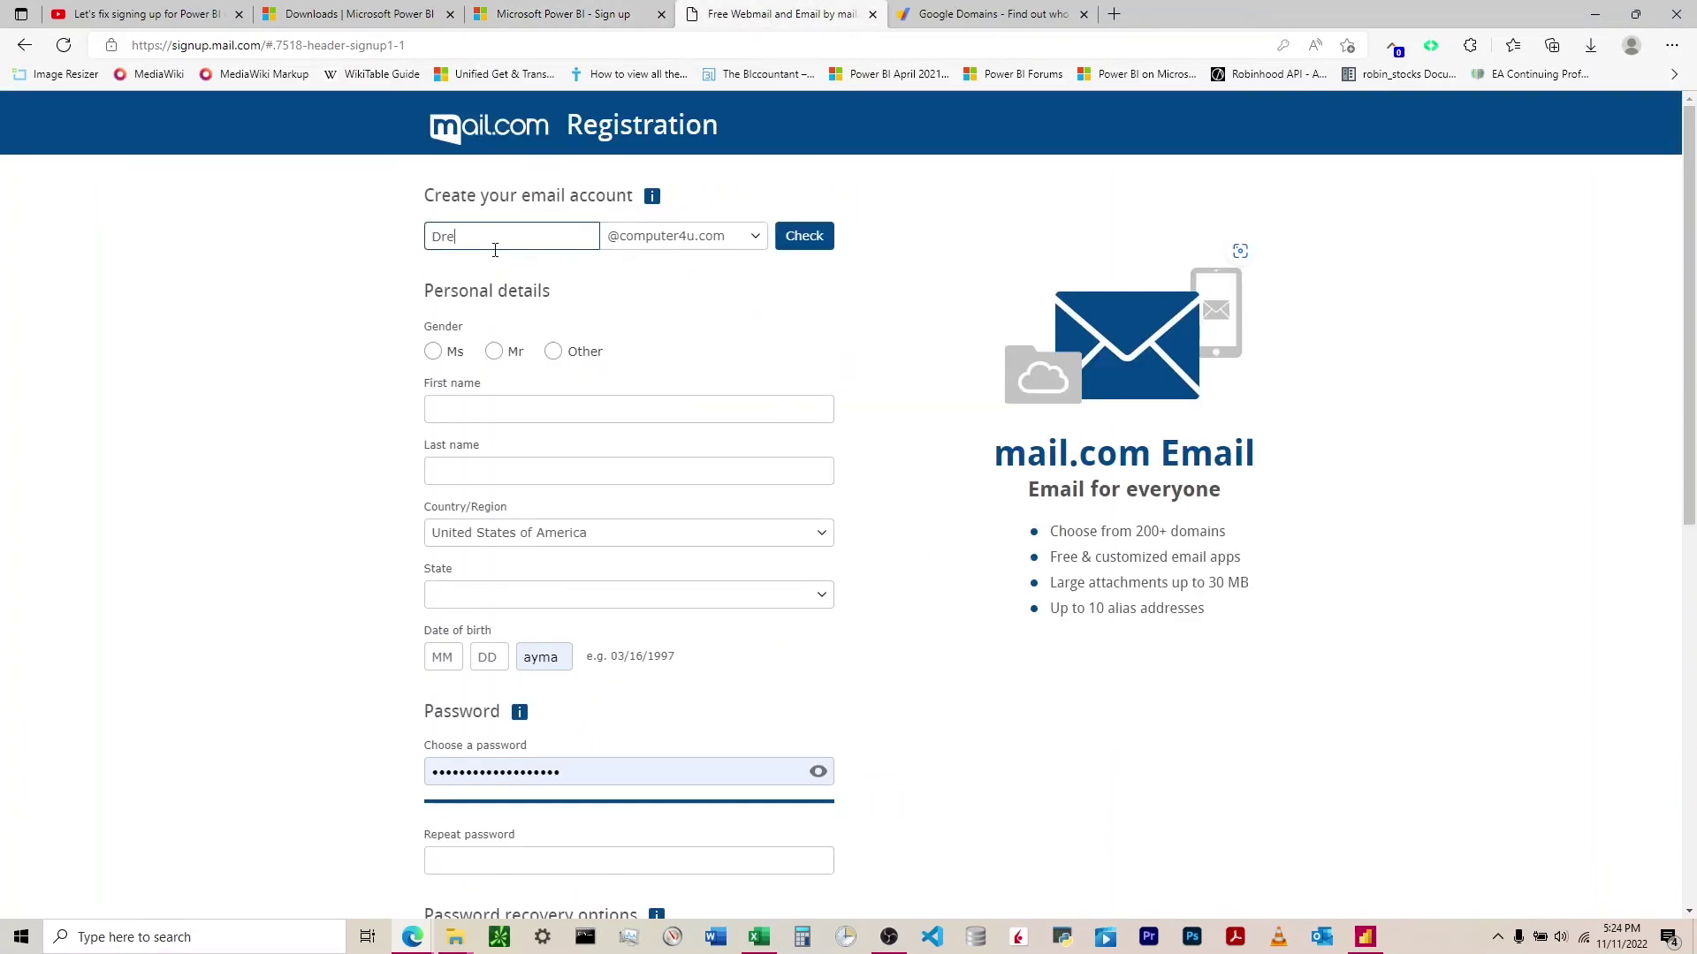
left_click(479, 398)
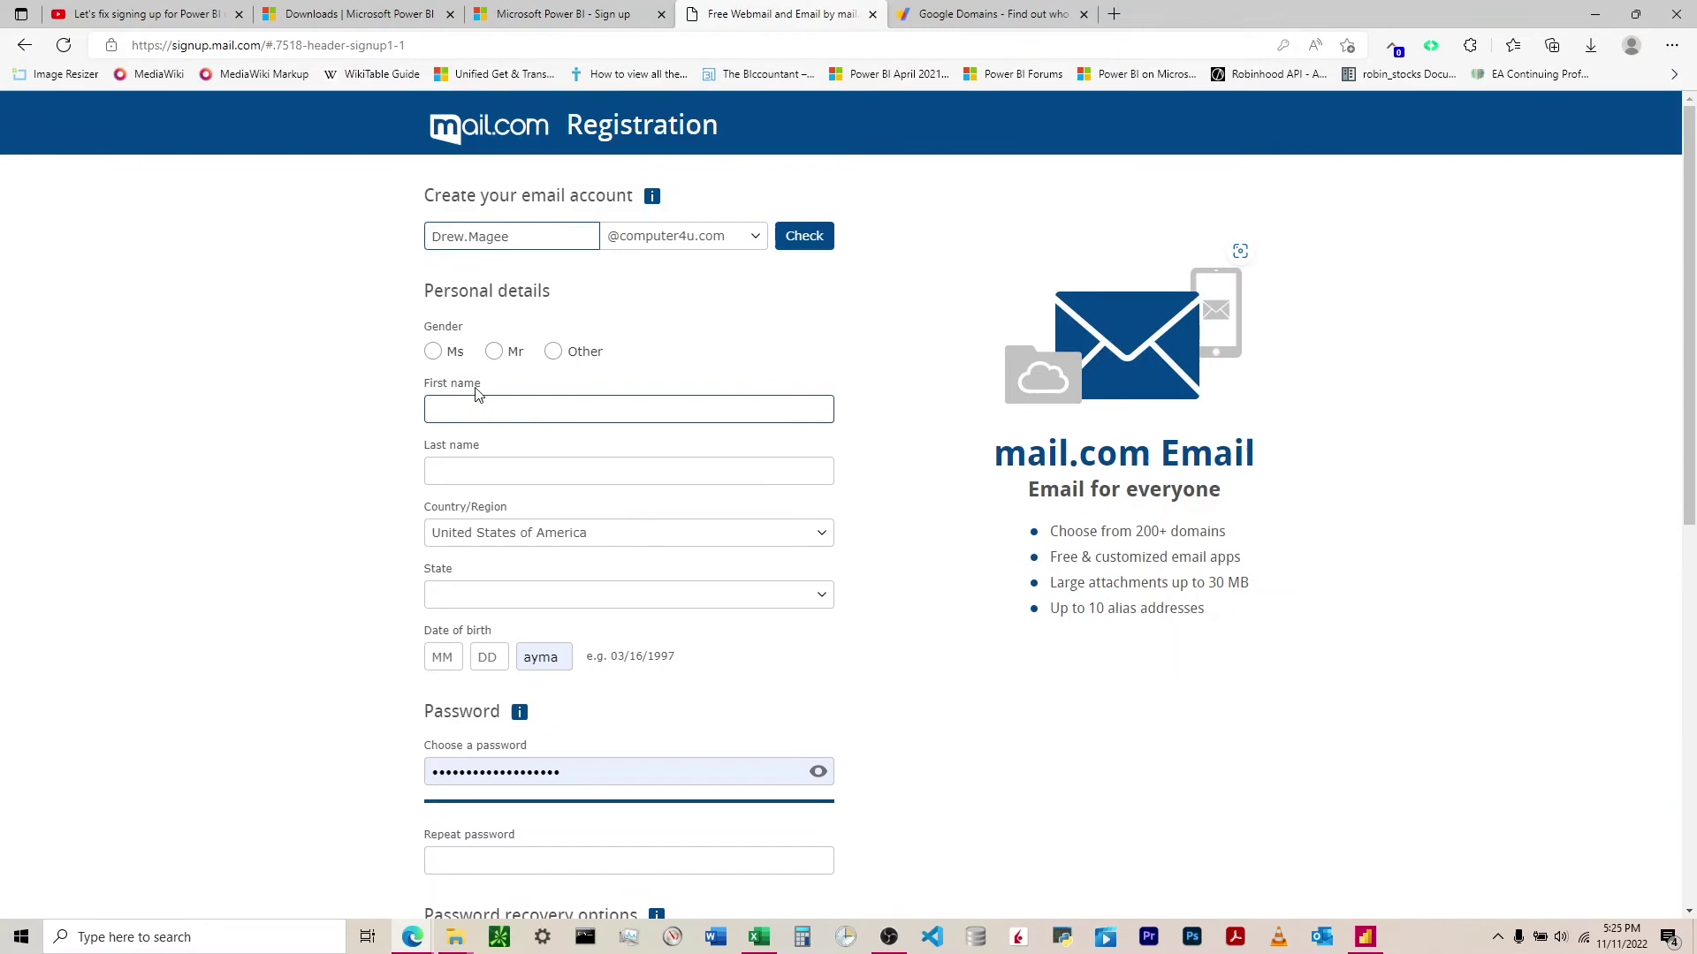
left_click(433, 351)
left_click(493, 352)
type("Andrew")
scroll(883, 419, "down", 1)
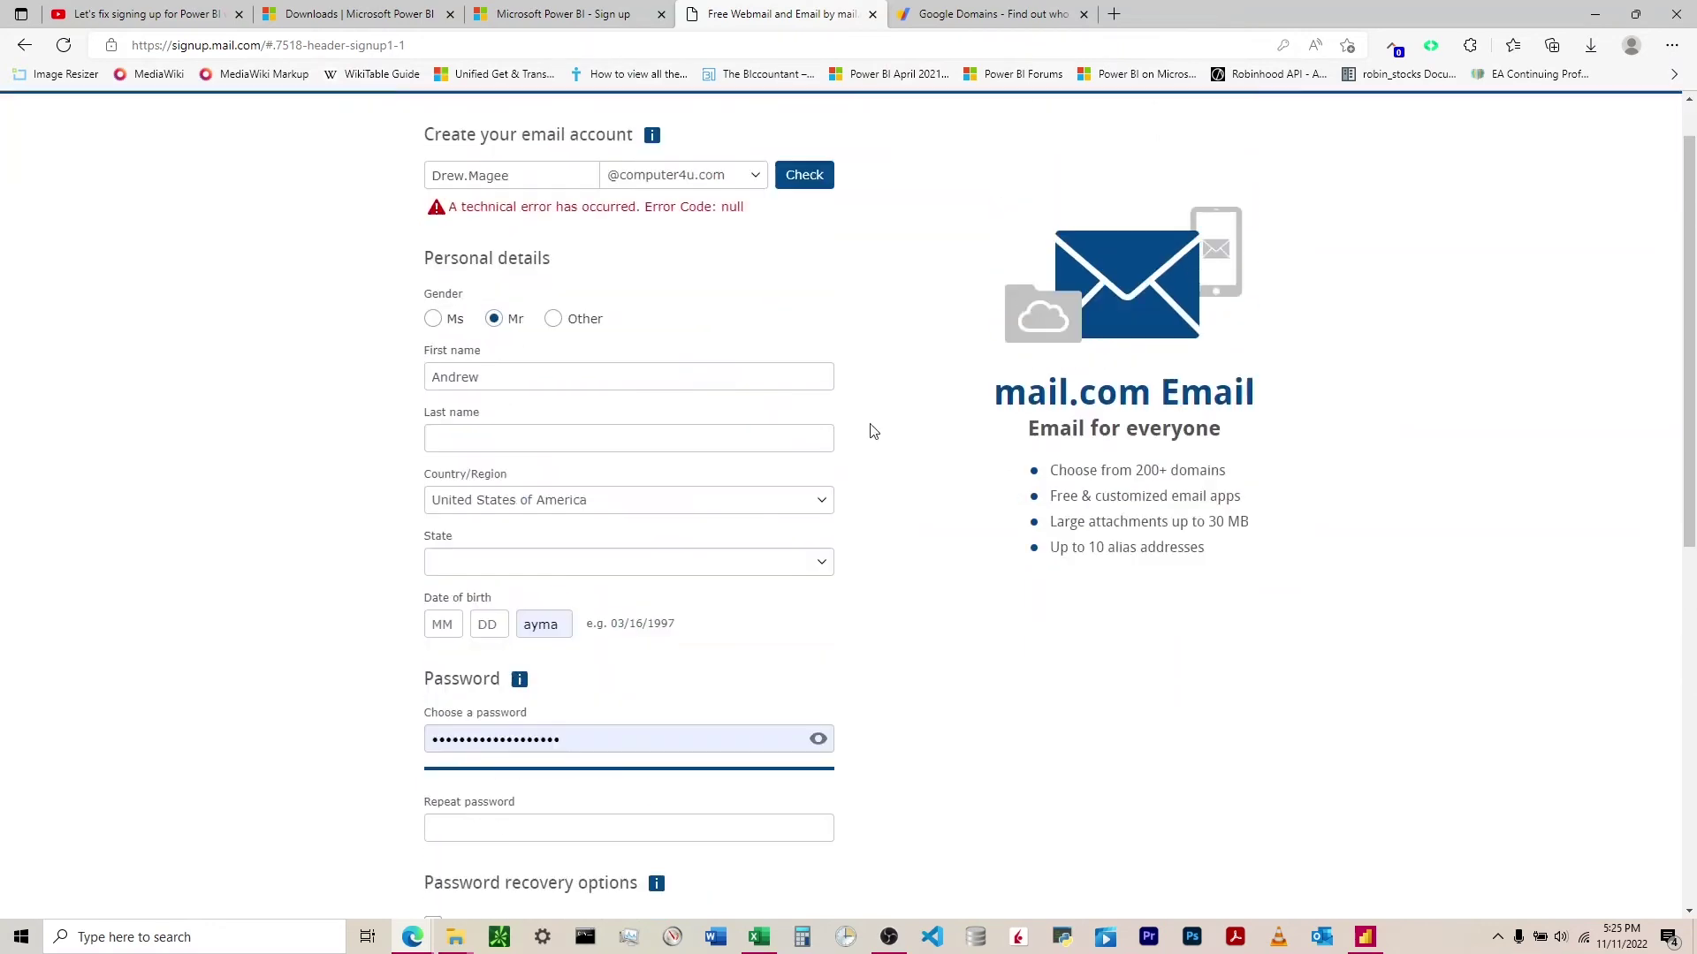
scroll(873, 430, "down", 1)
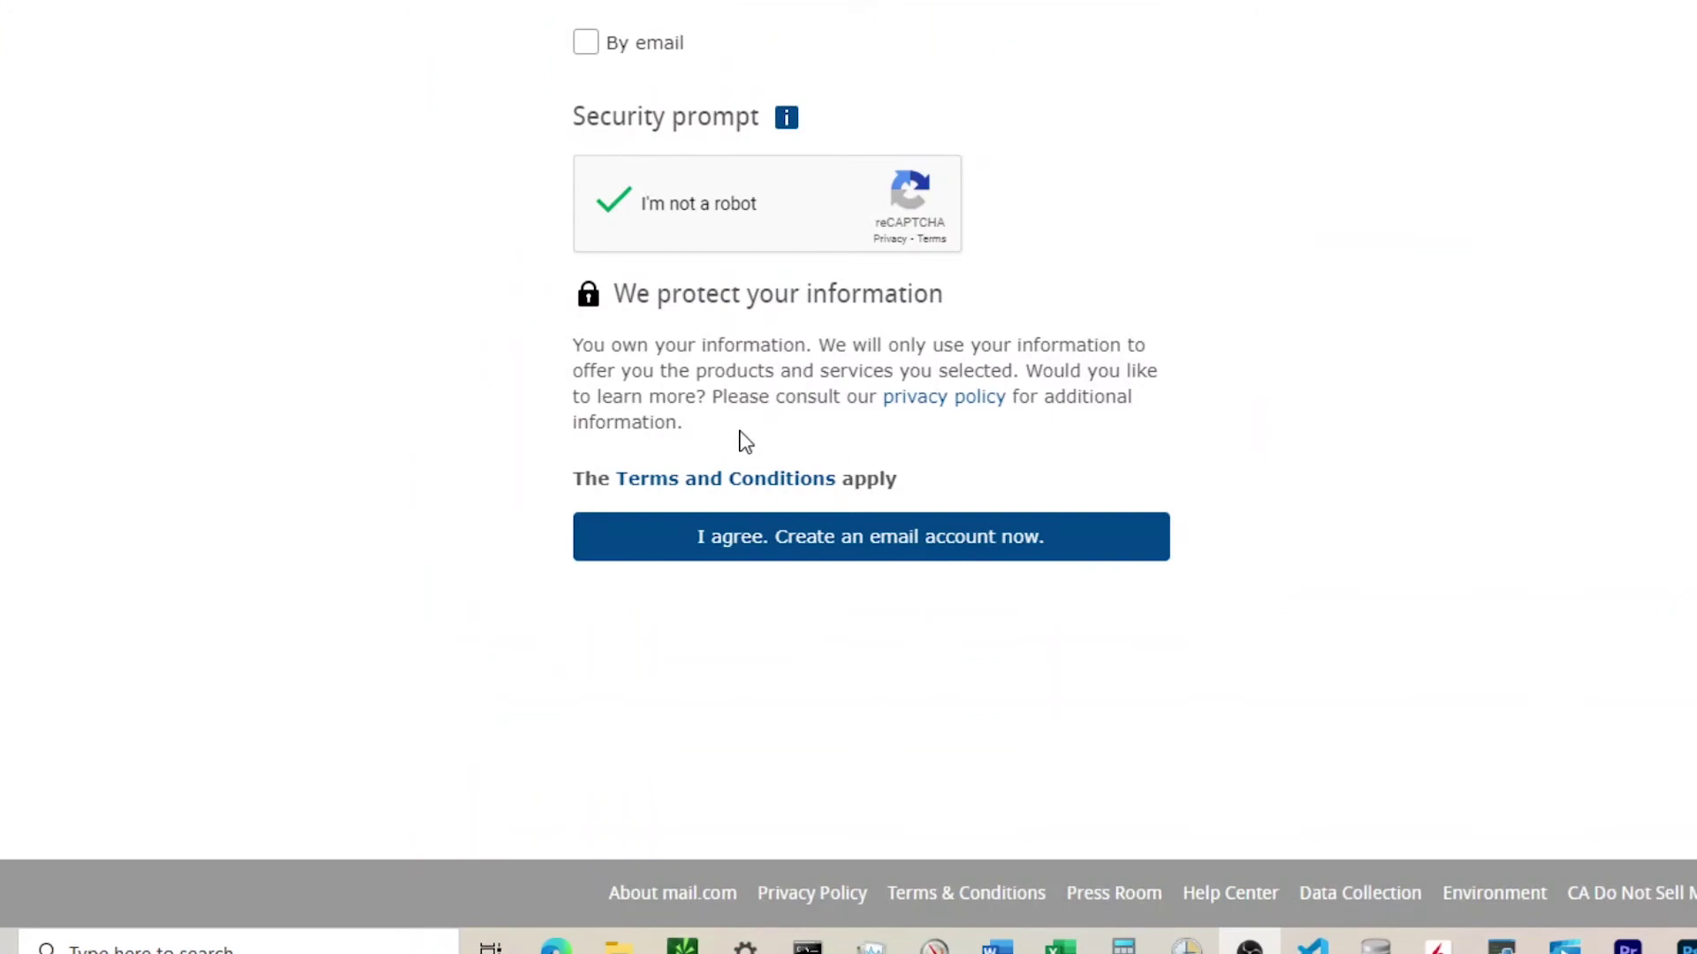
left_click(760, 555)
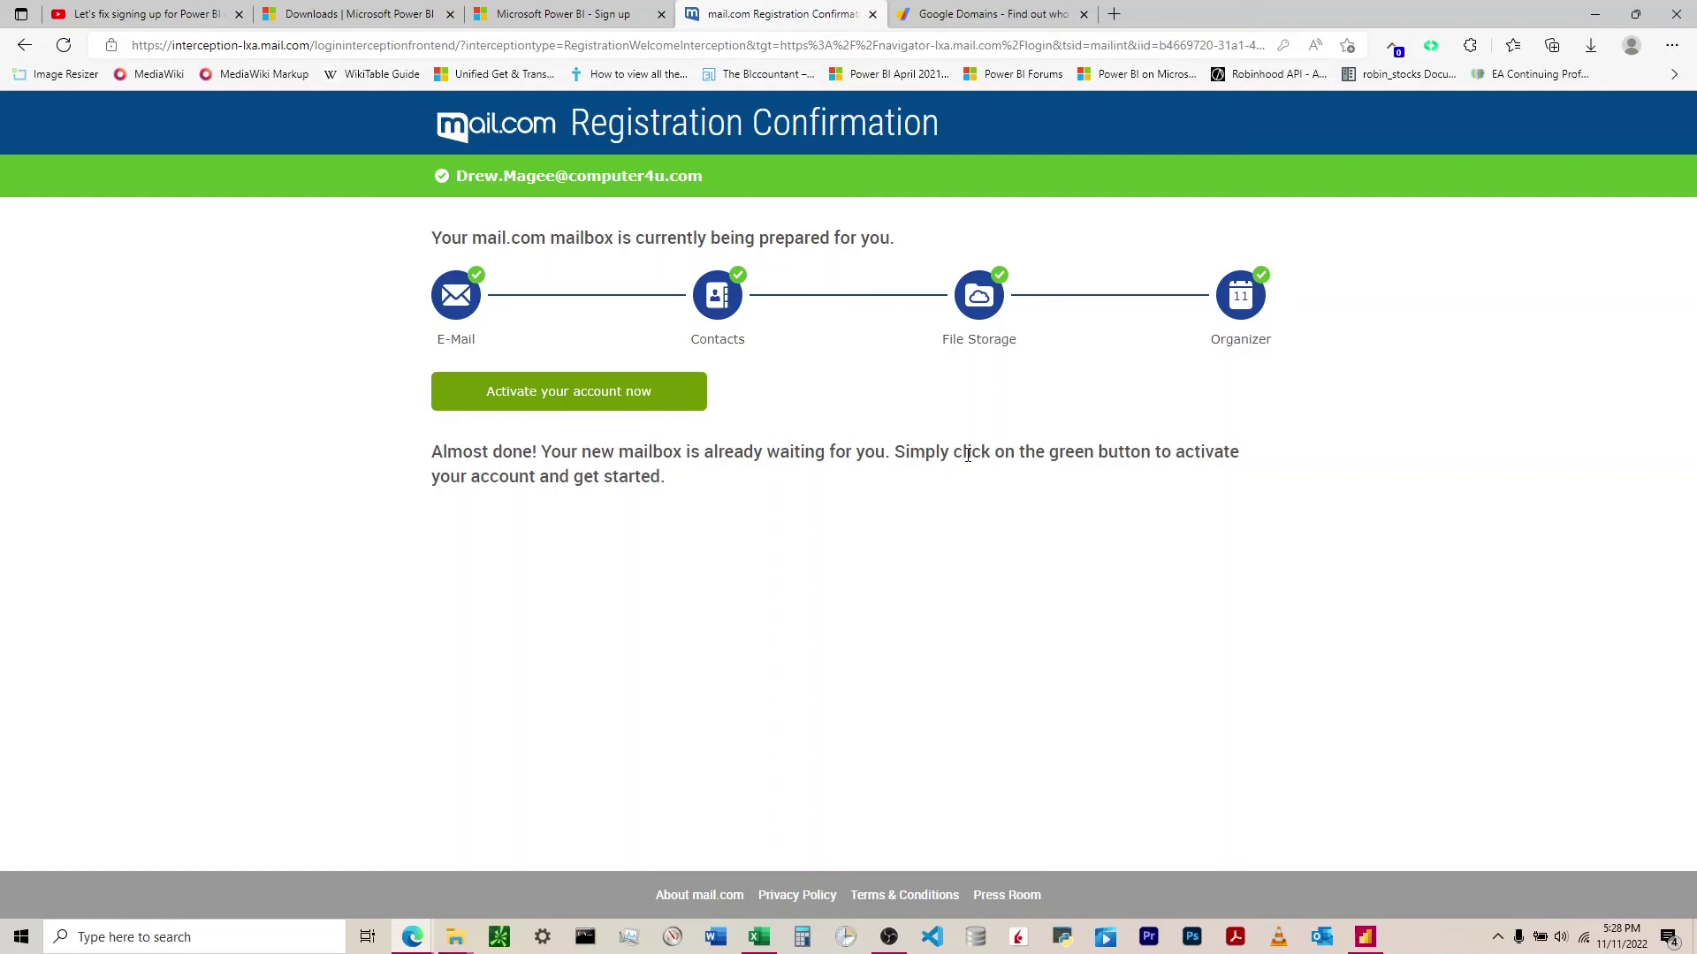
- Activate the new mail.com account to load its mailbox home page
left_click(548, 395)
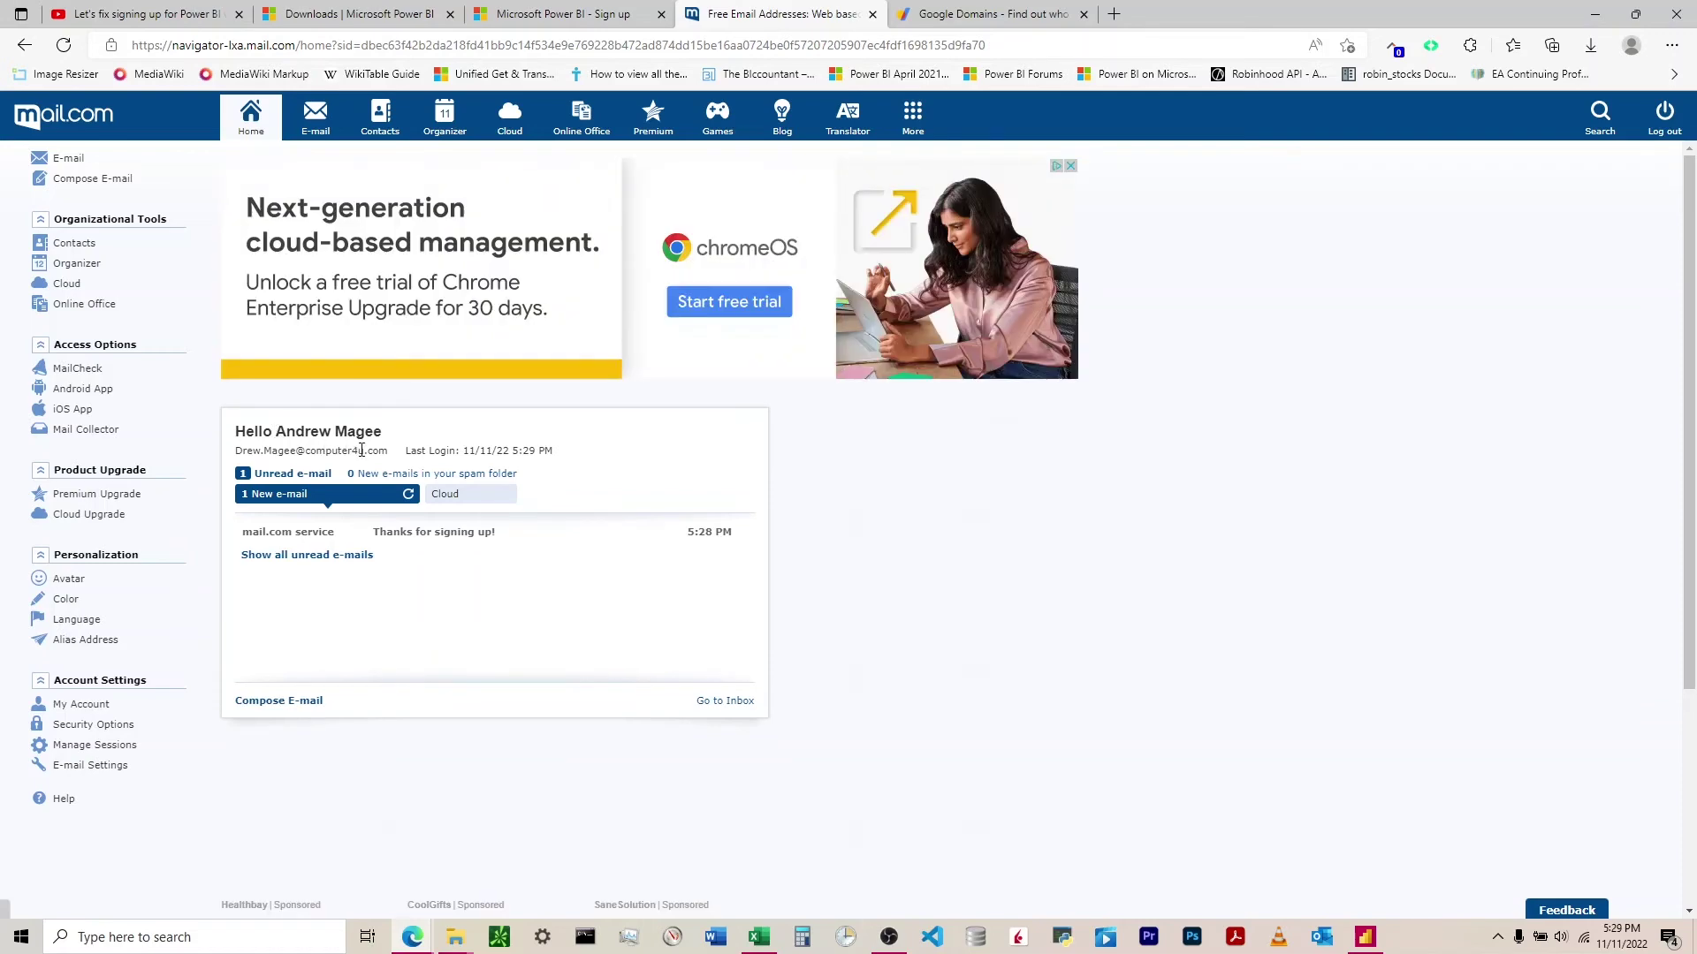
- Return to the Power BI account form and fill in the name and password fields
left_click(565, 15)
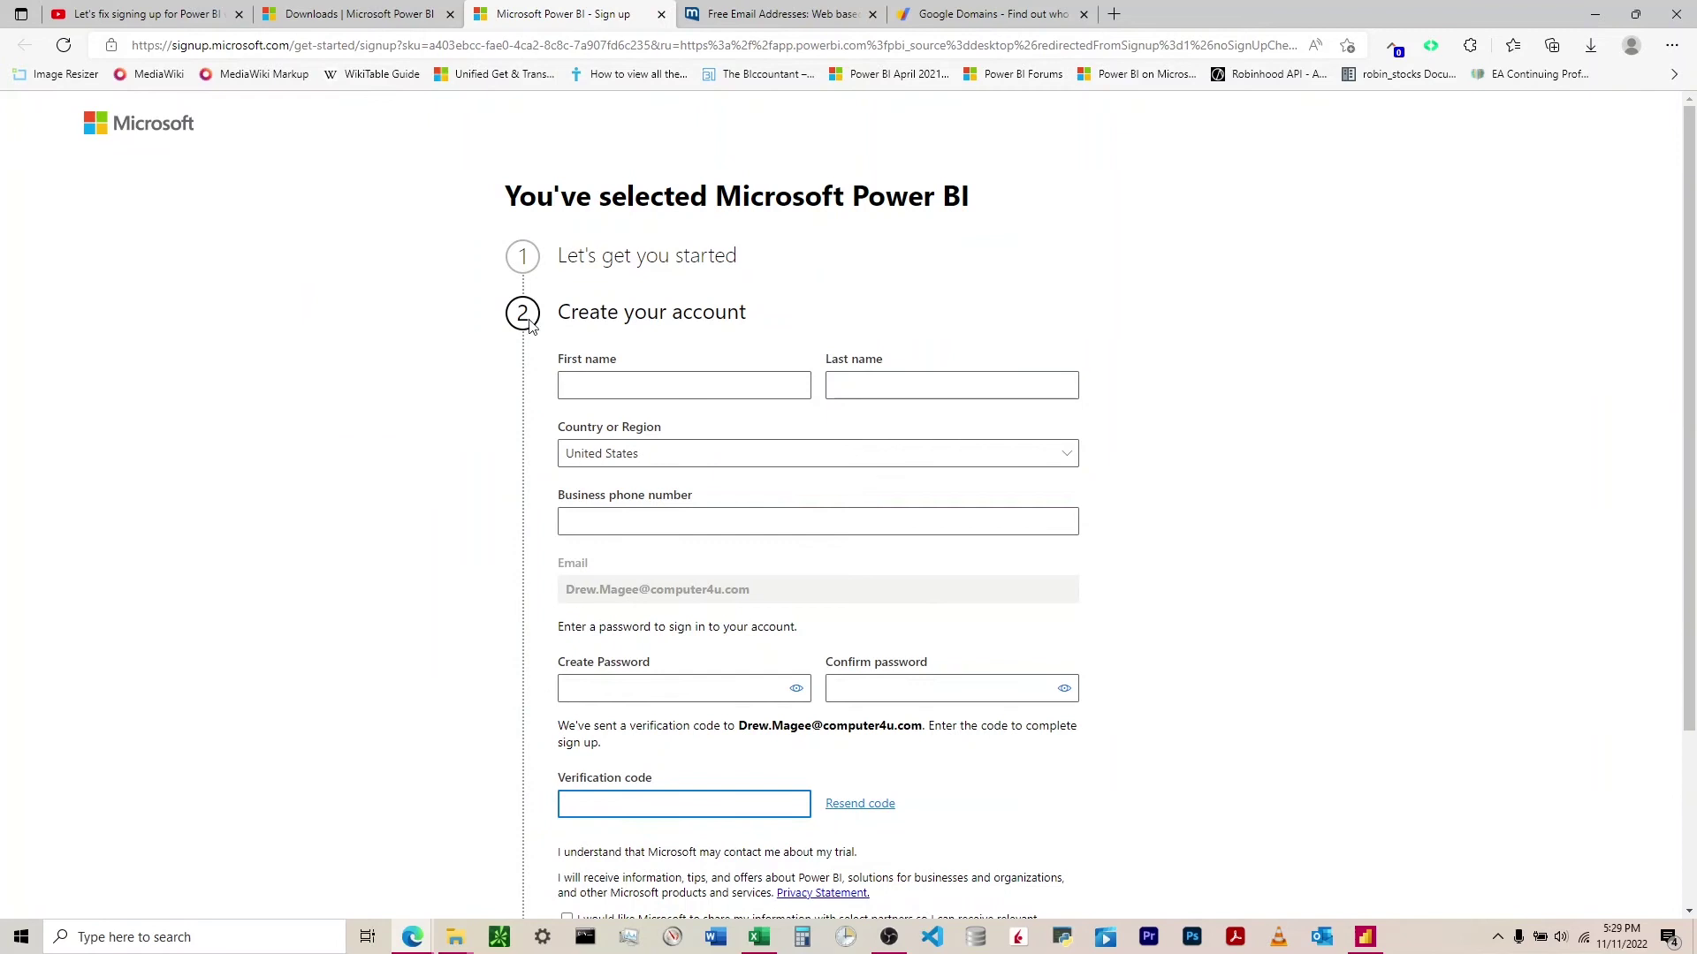
scroll(618, 376, "down", 1)
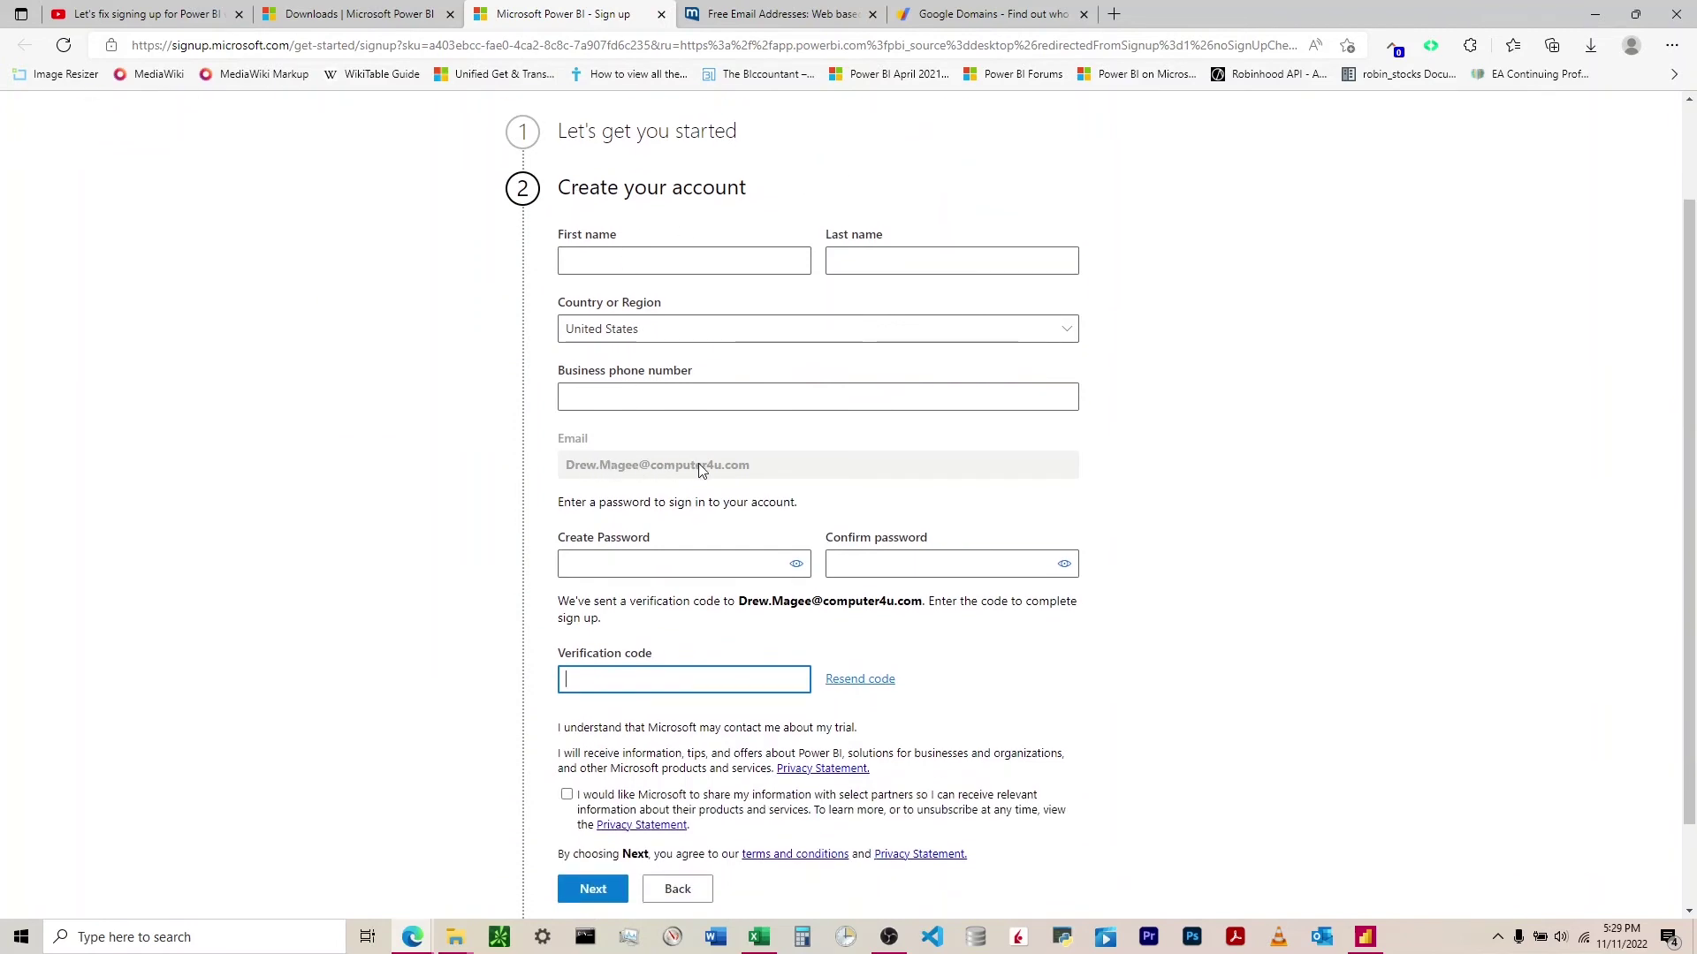
scroll(731, 469, "up", 1)
left_click(682, 379)
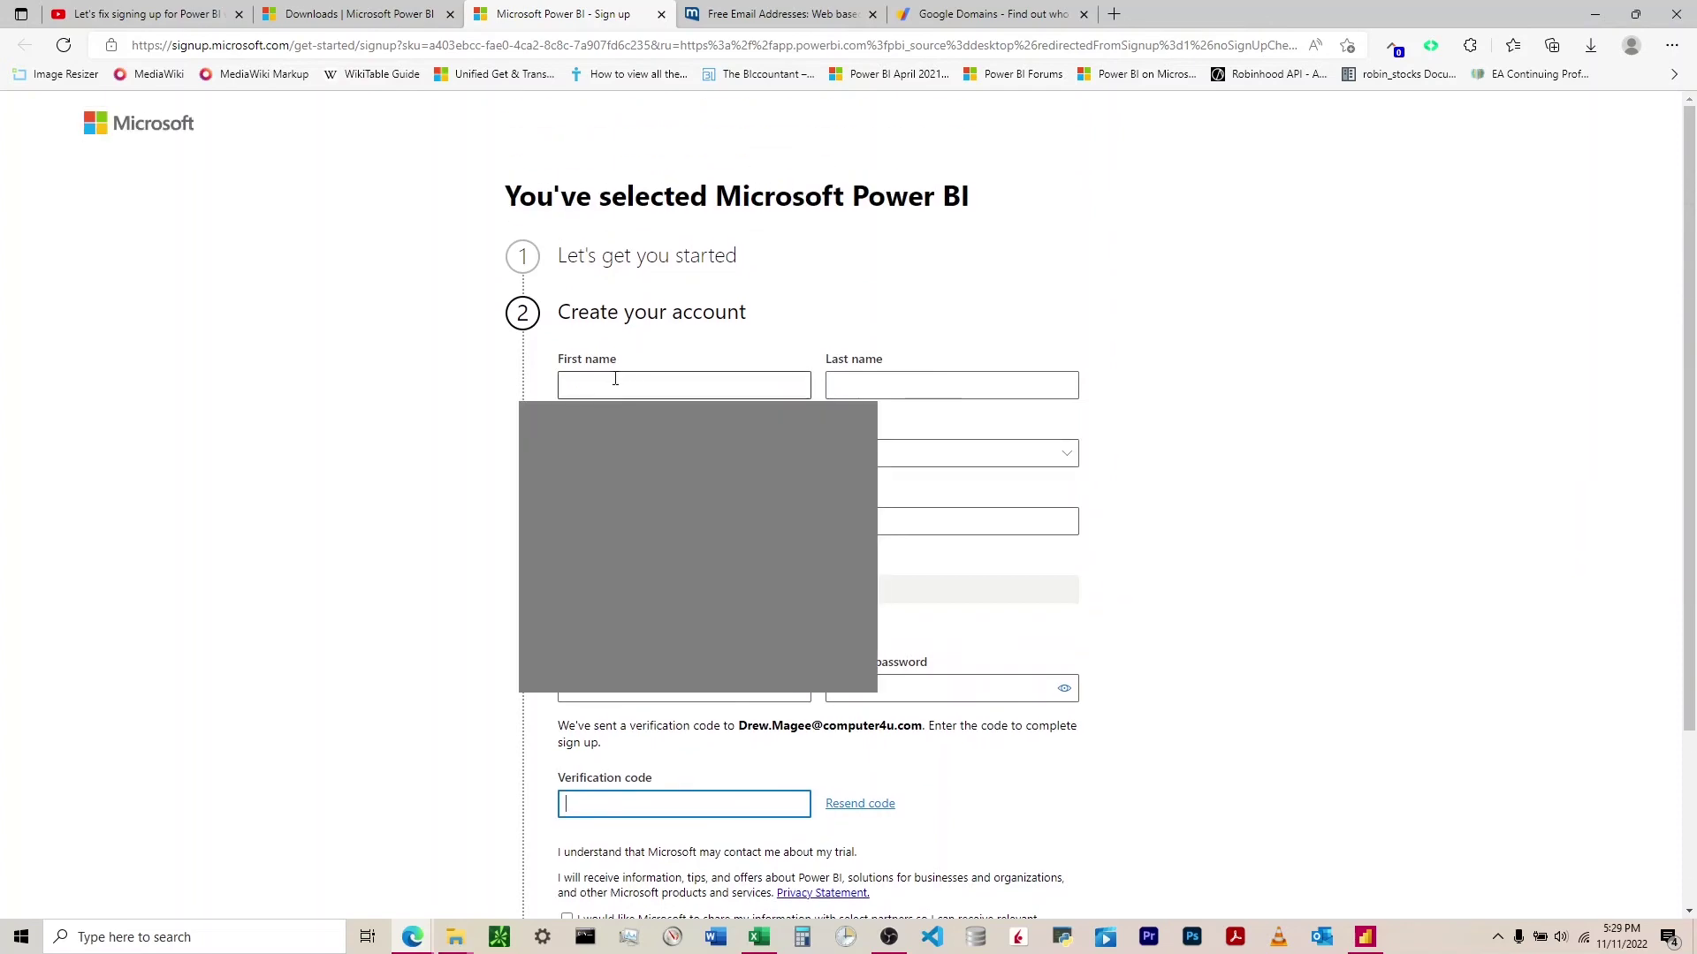
scroll(451, 478, "down", 2)
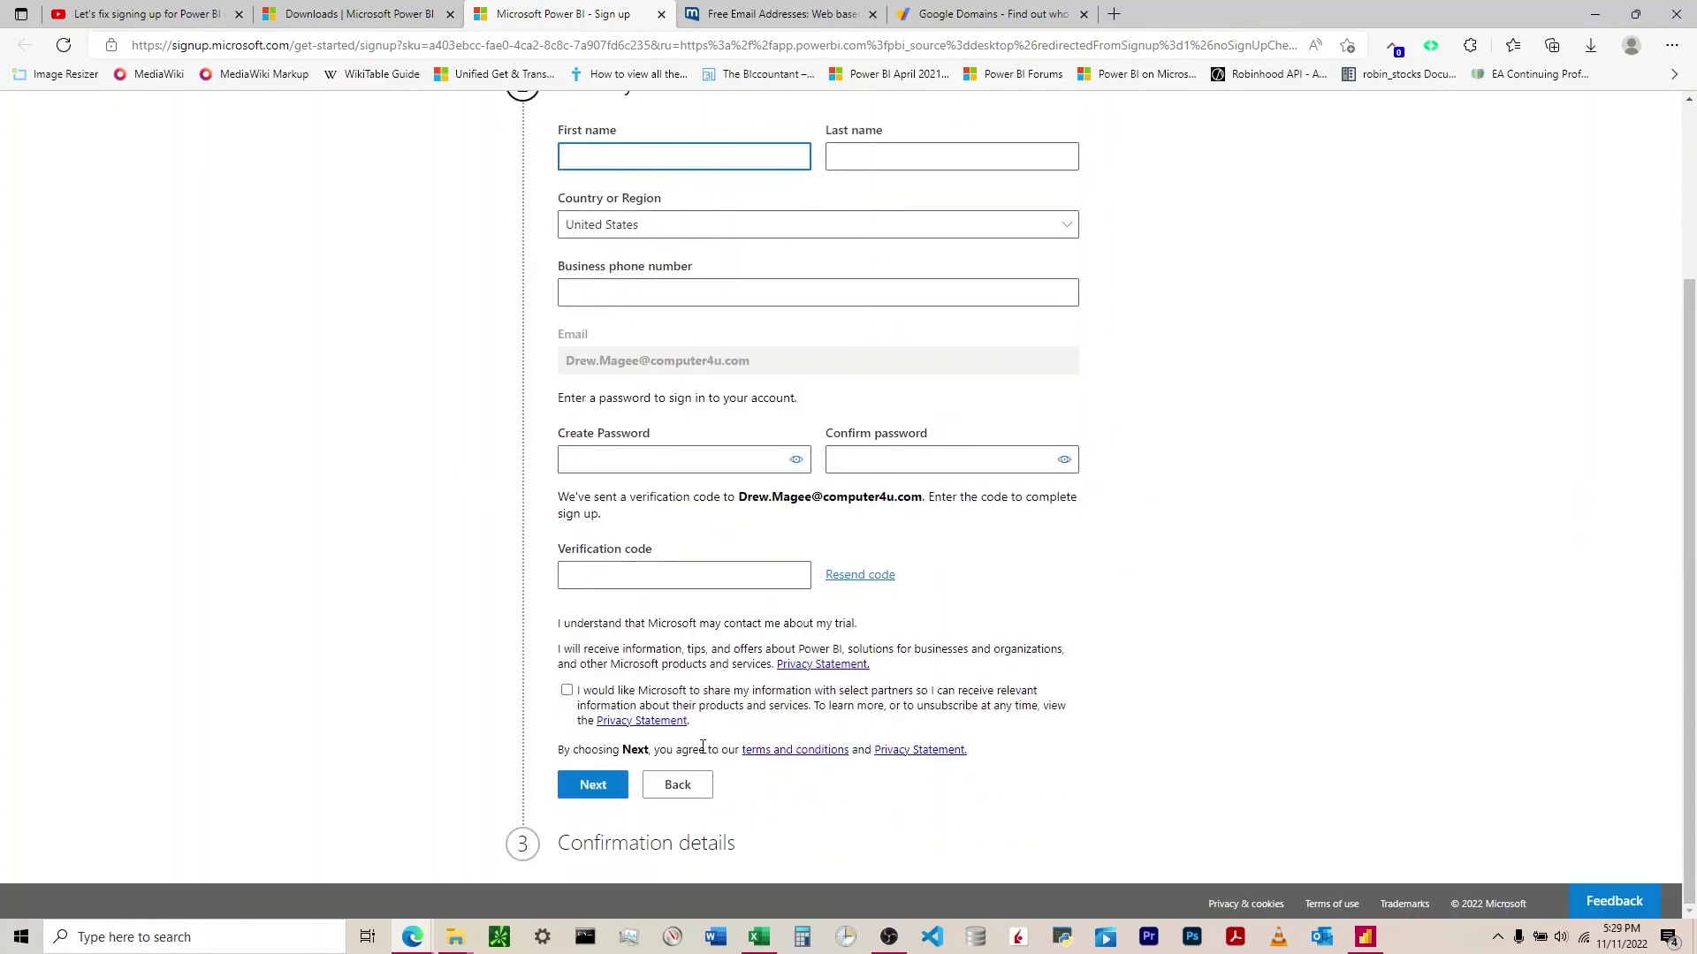
scroll(698, 843, "up", 2)
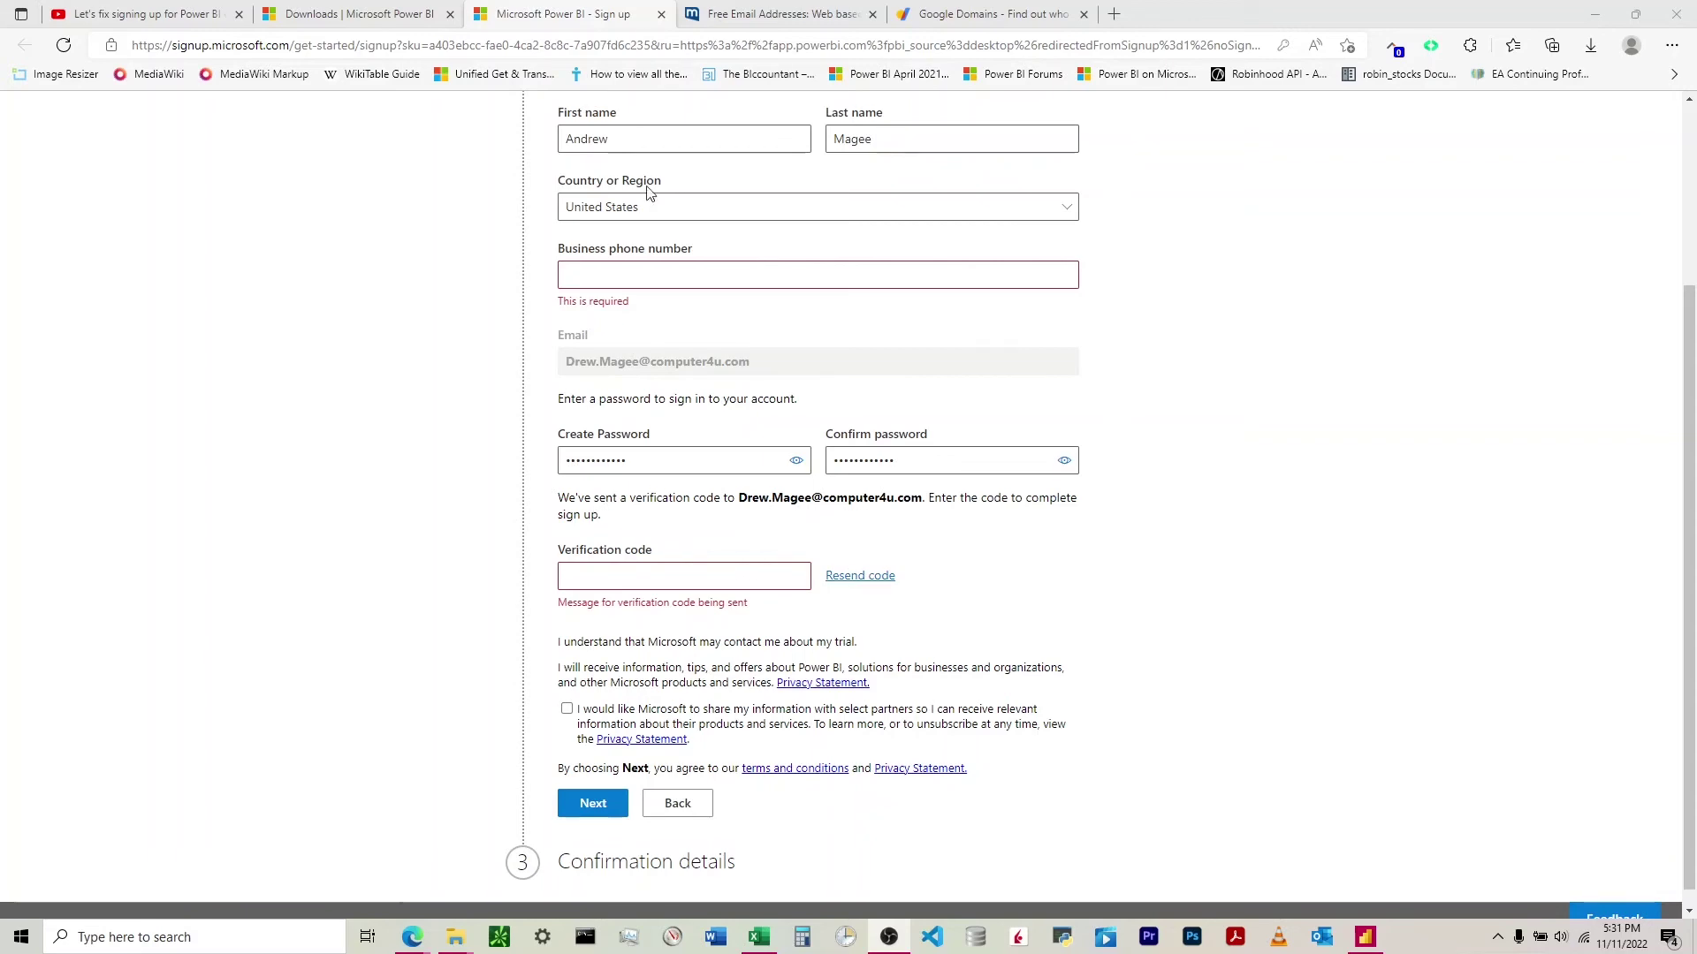
- Copy the verification code from the mail.com email and paste it into the Power BI sign-up form
left_click(769, 13)
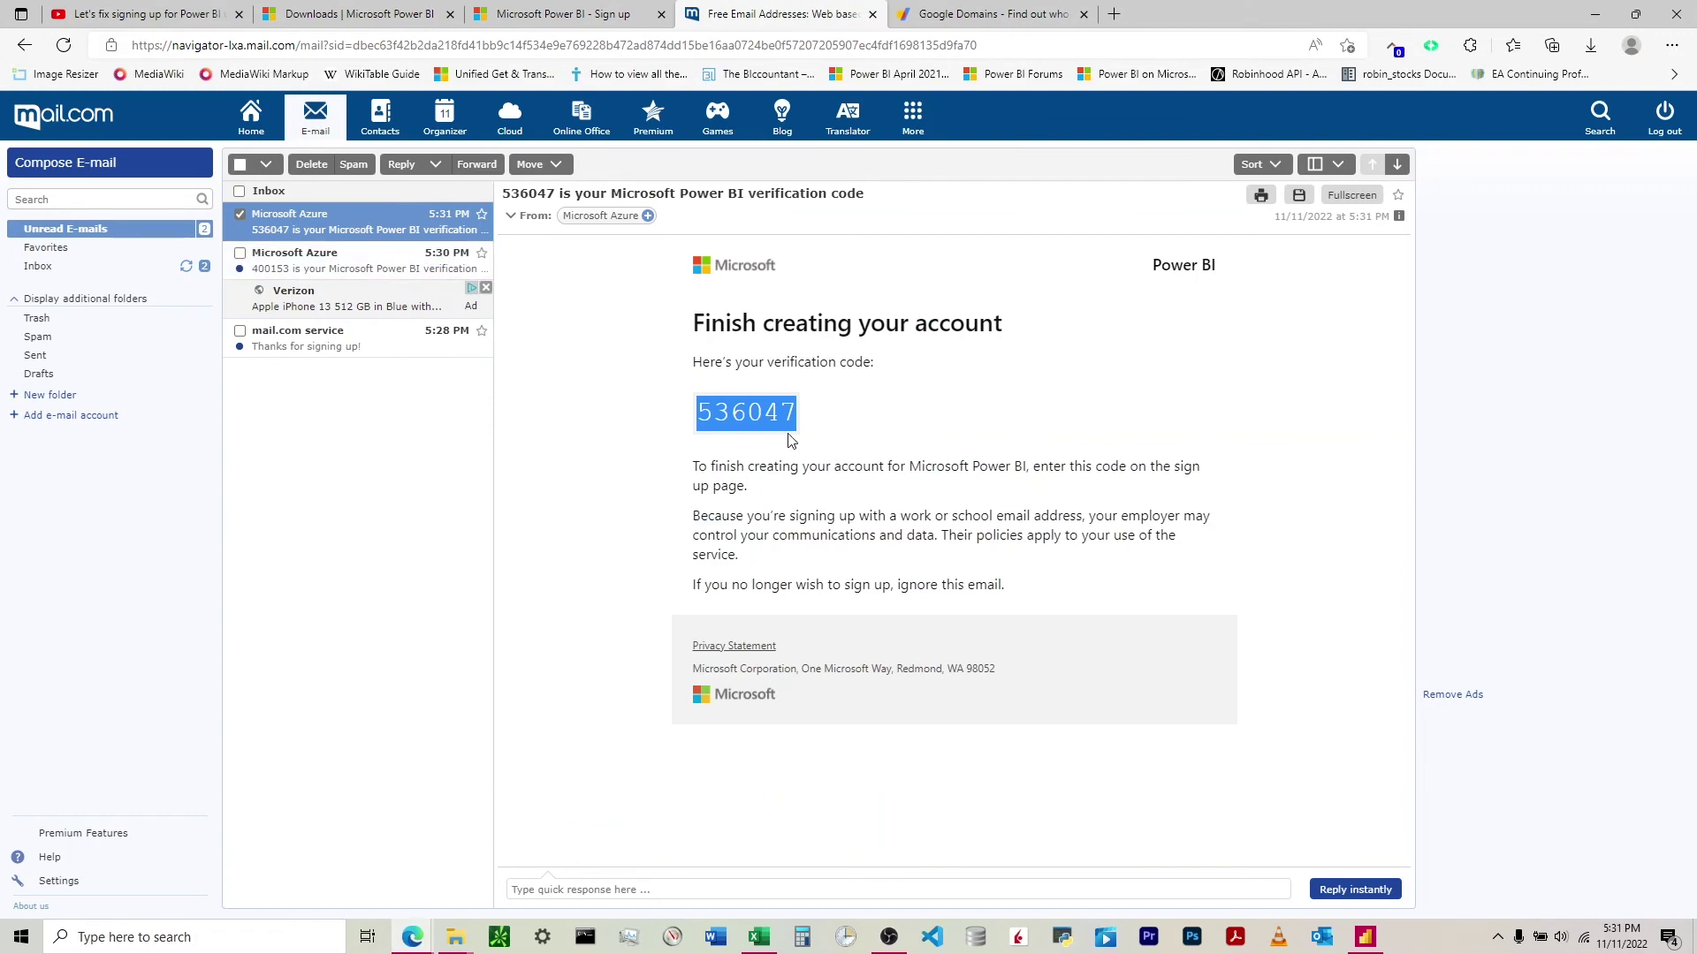
left_click_drag(798, 415, 702, 413)
key("ctrl+c")
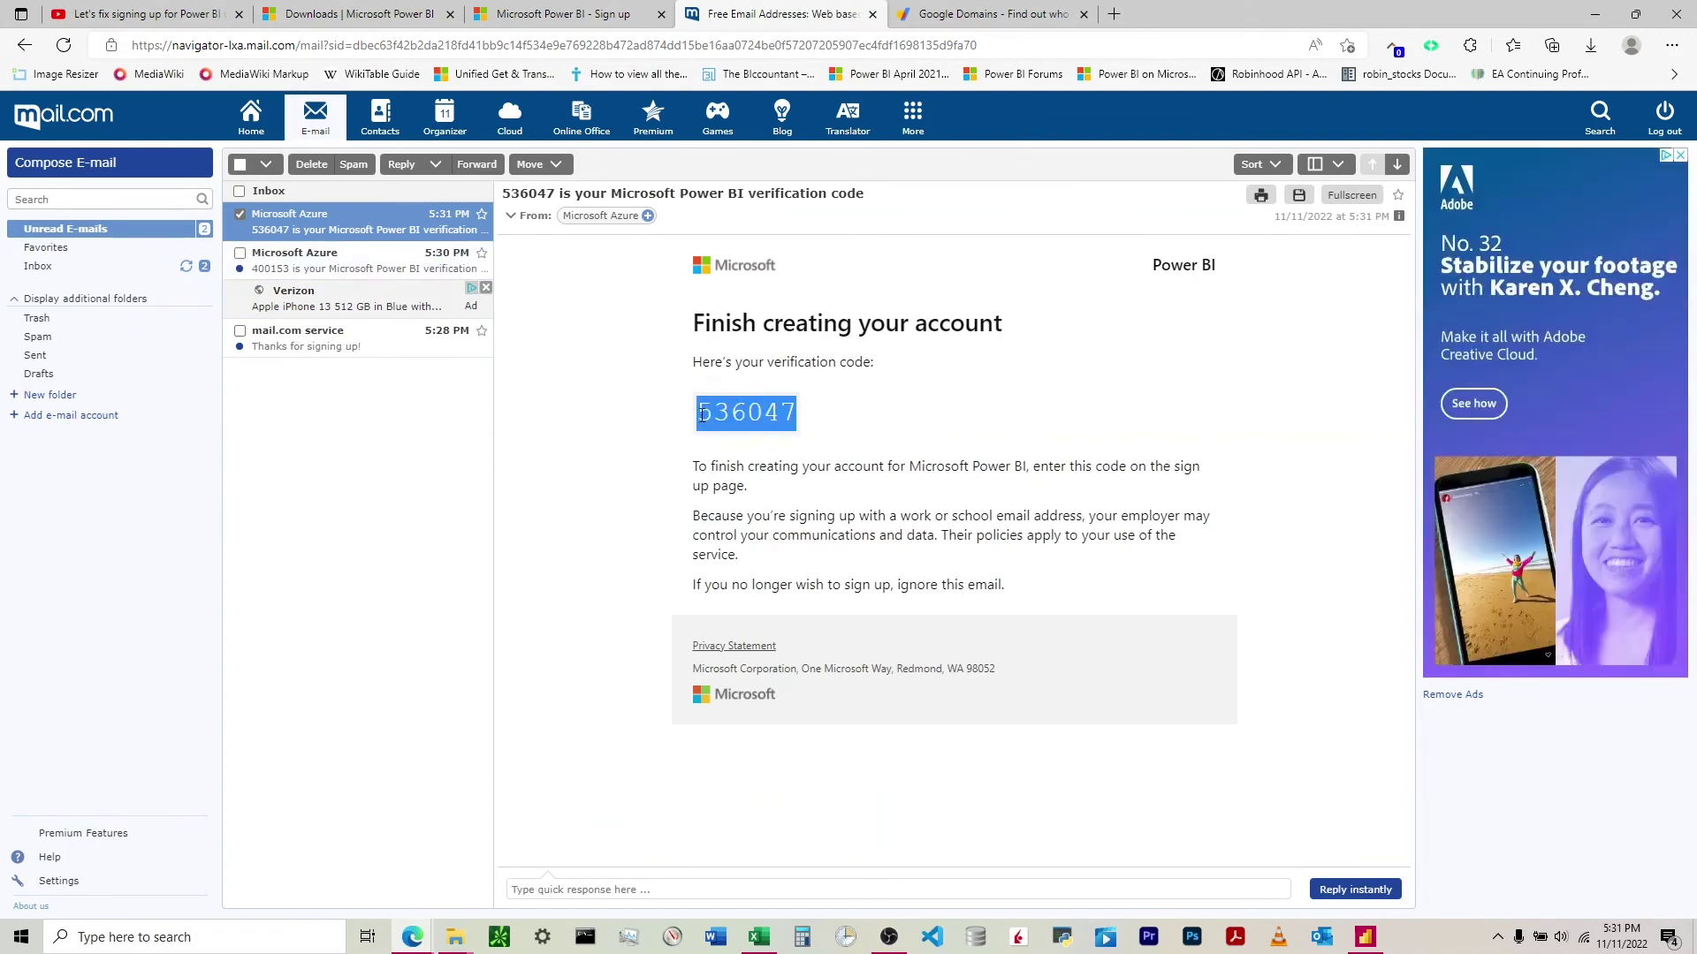
left_click(565, 13)
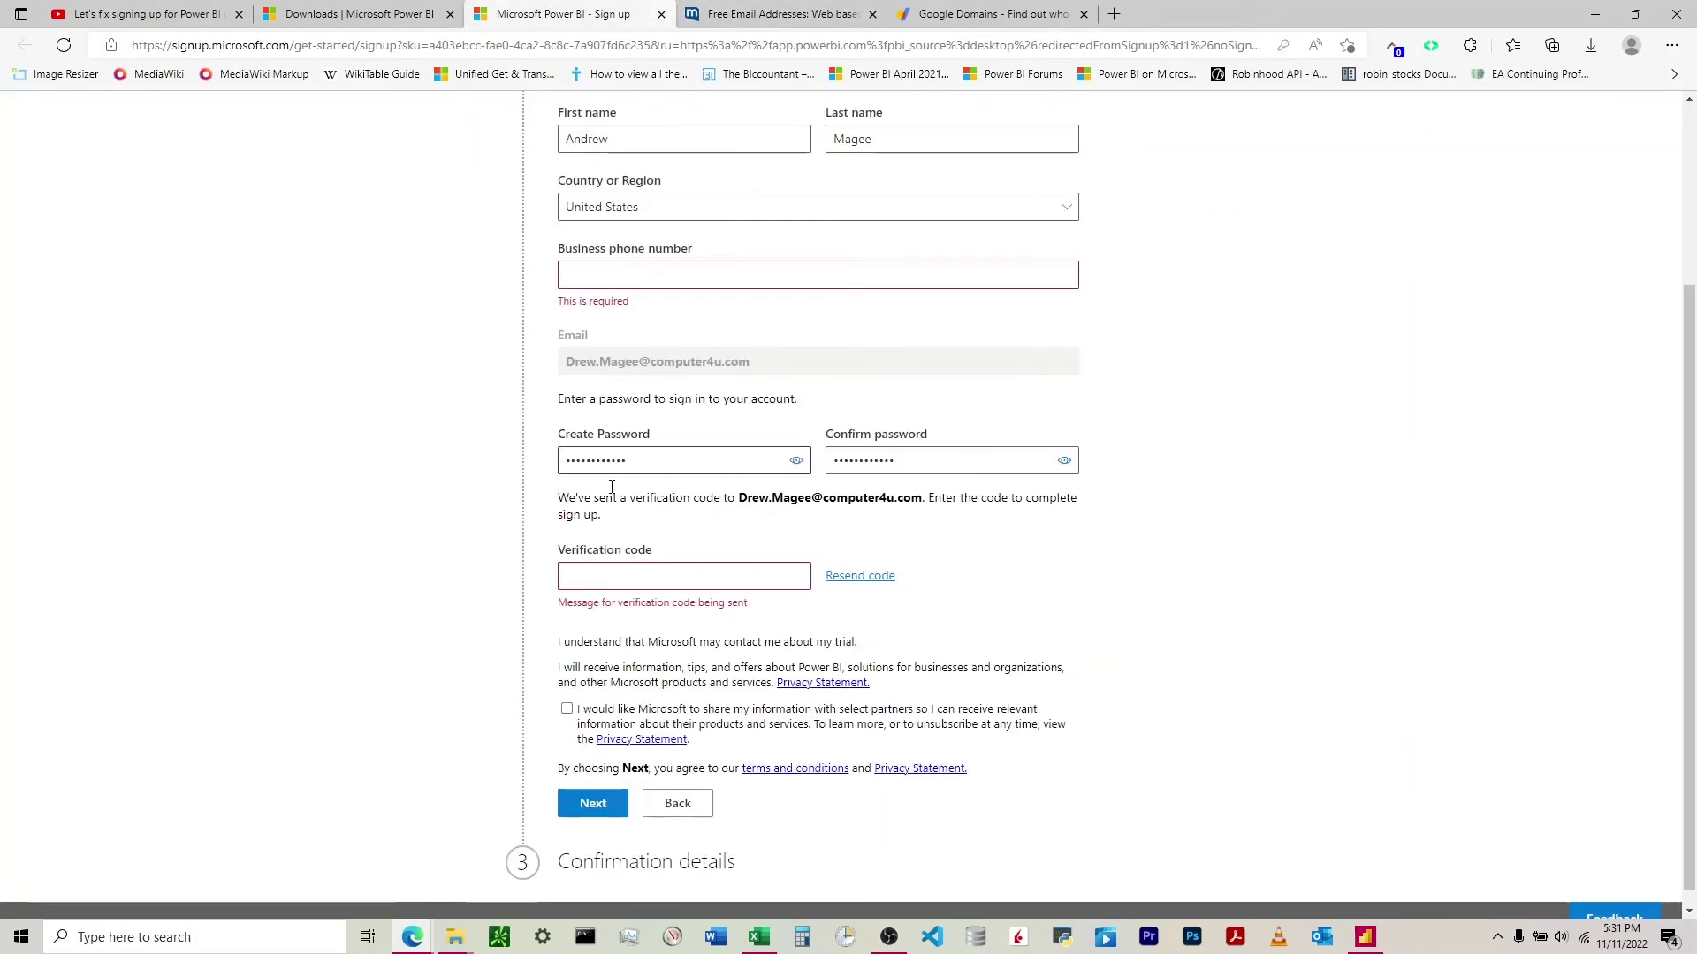
left_click(607, 575)
key("ctrl+v")
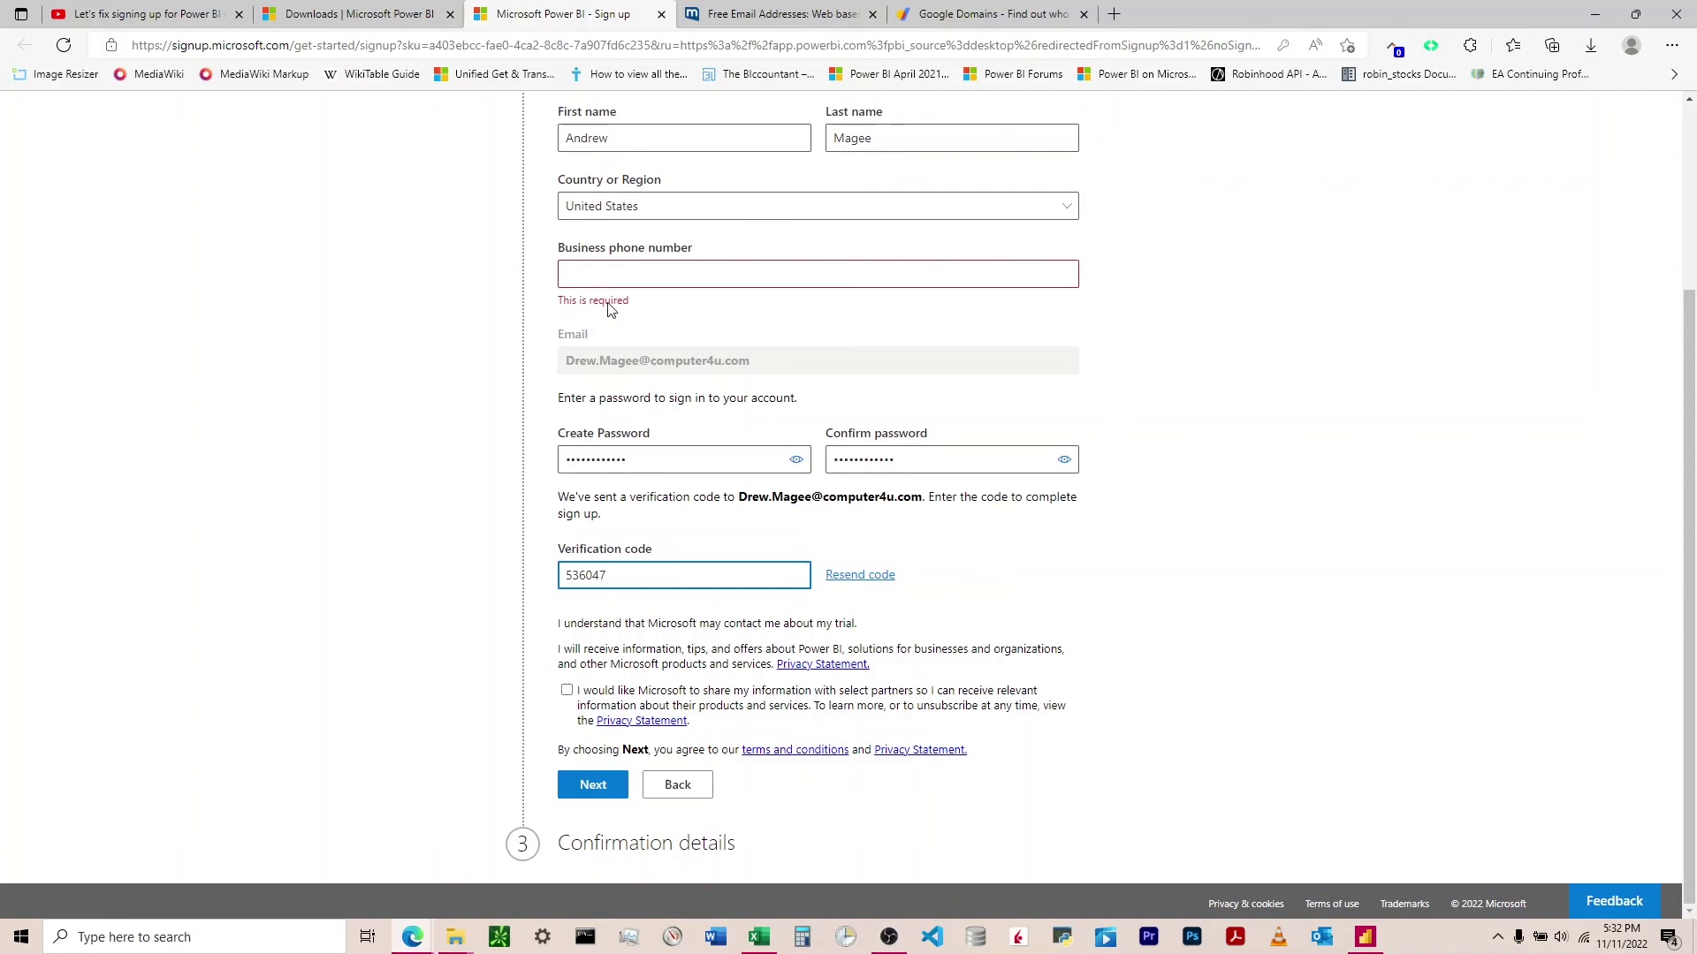
key("alt+Tab")
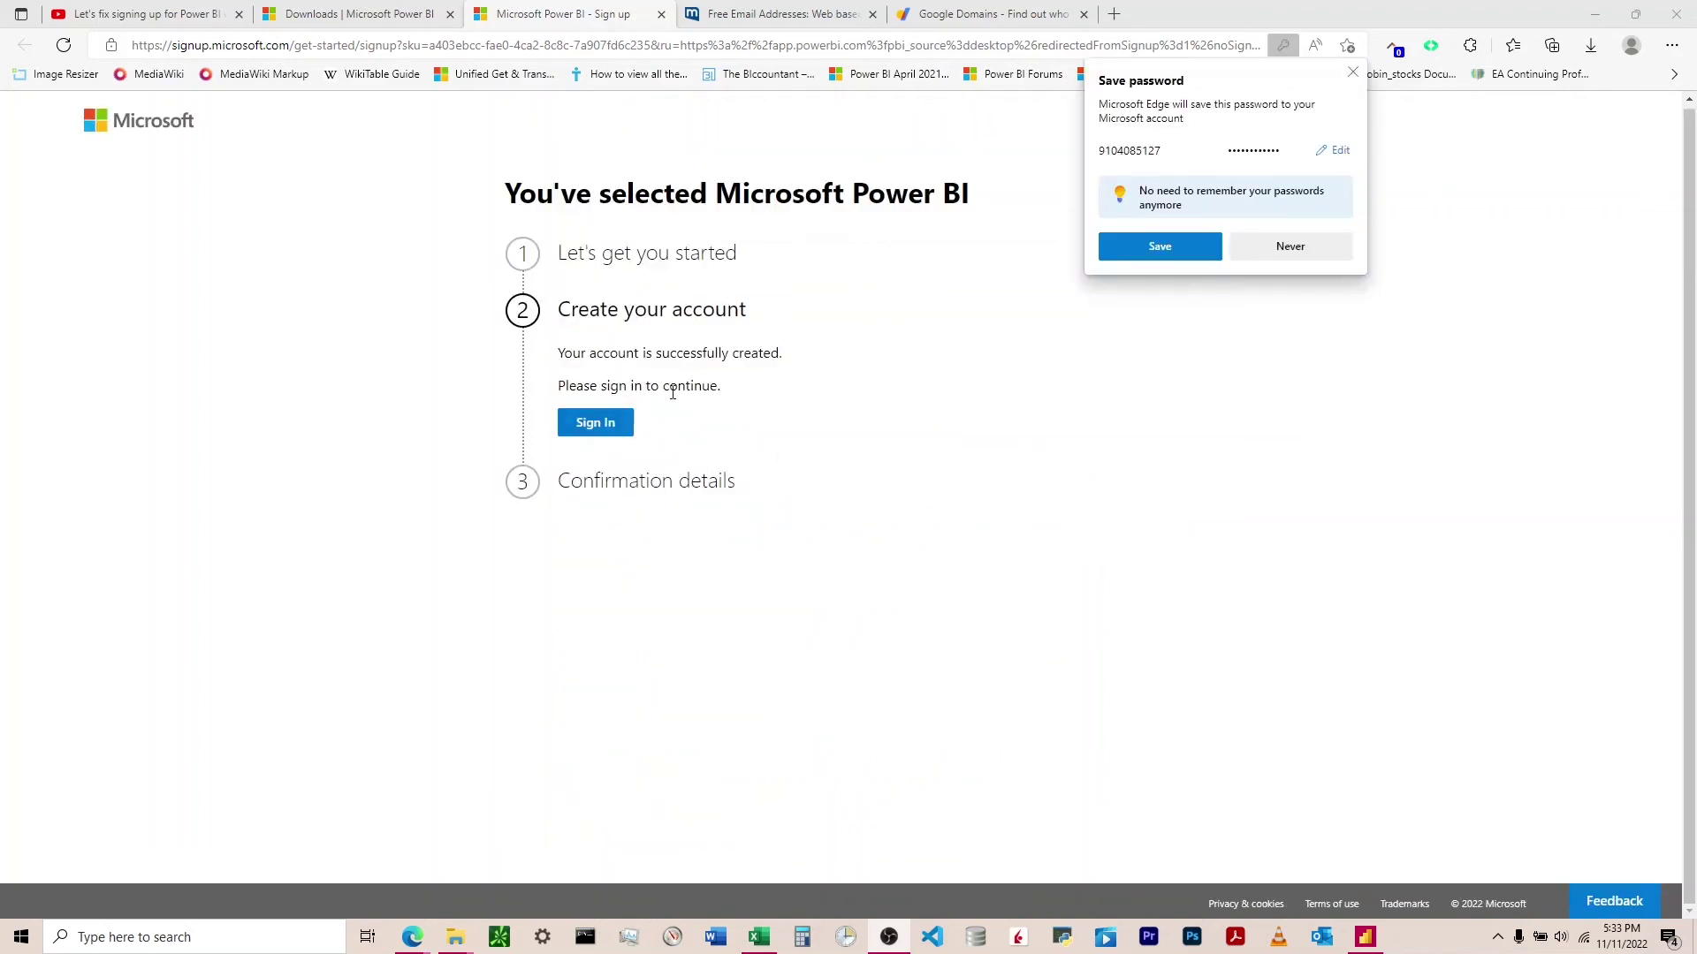
- Attempt Sign In with the new account, then close the Power BI error and sign-up tabs
left_click(613, 430)
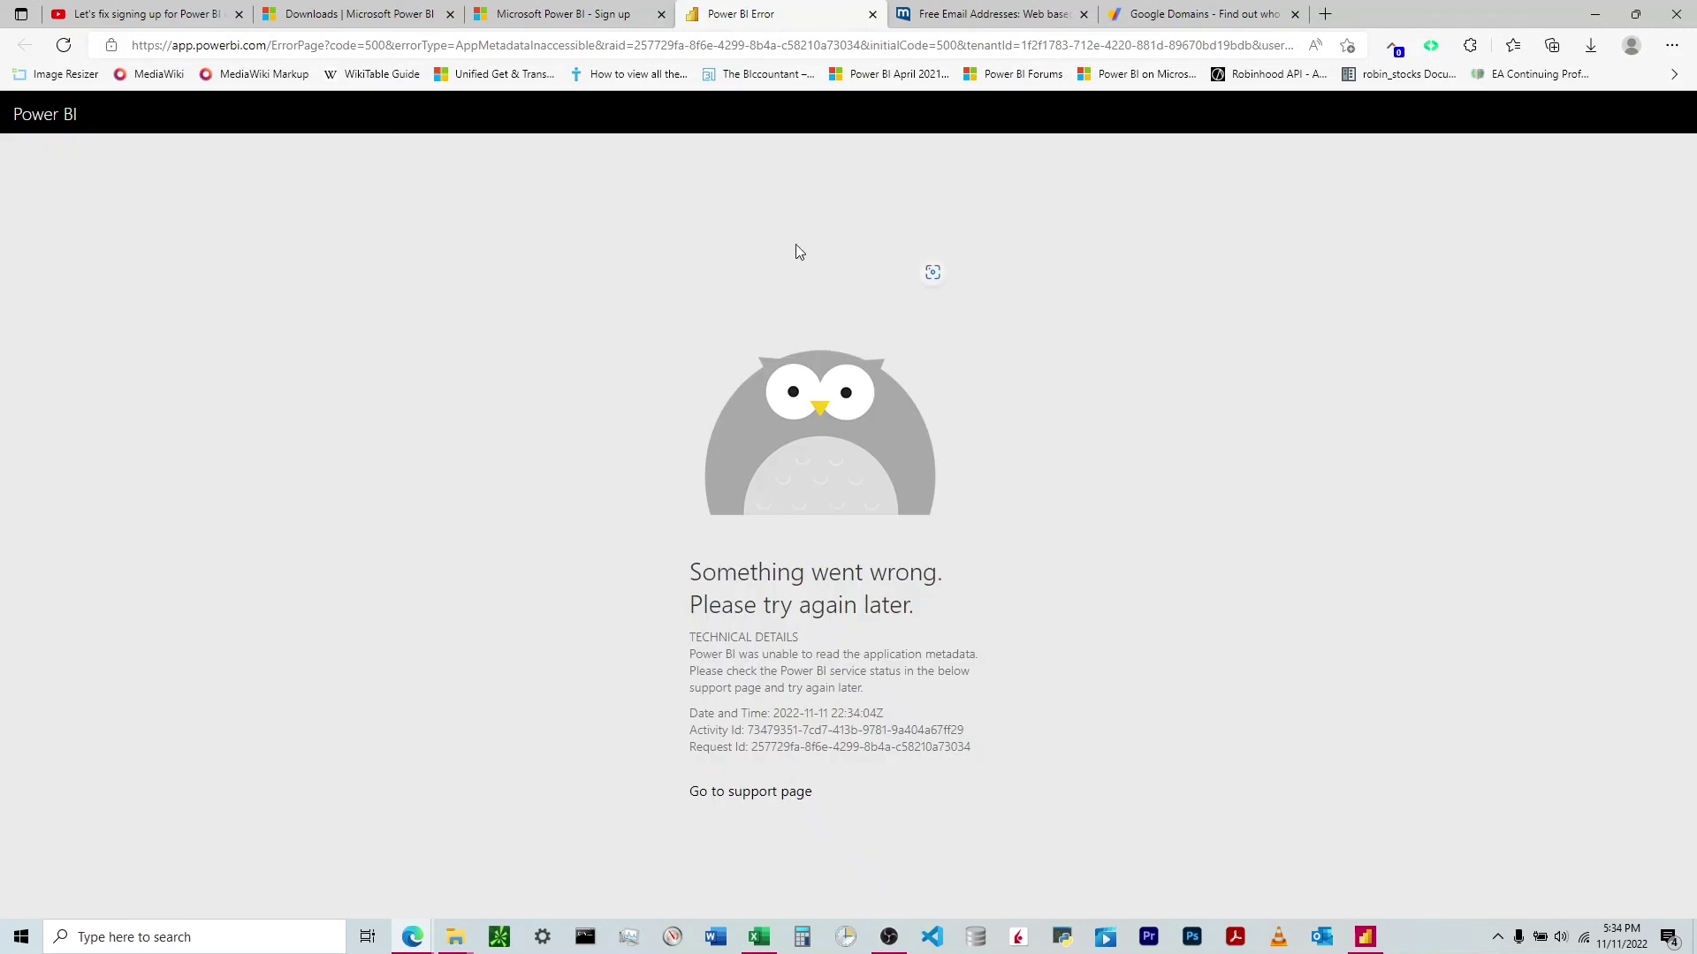
left_click(872, 14)
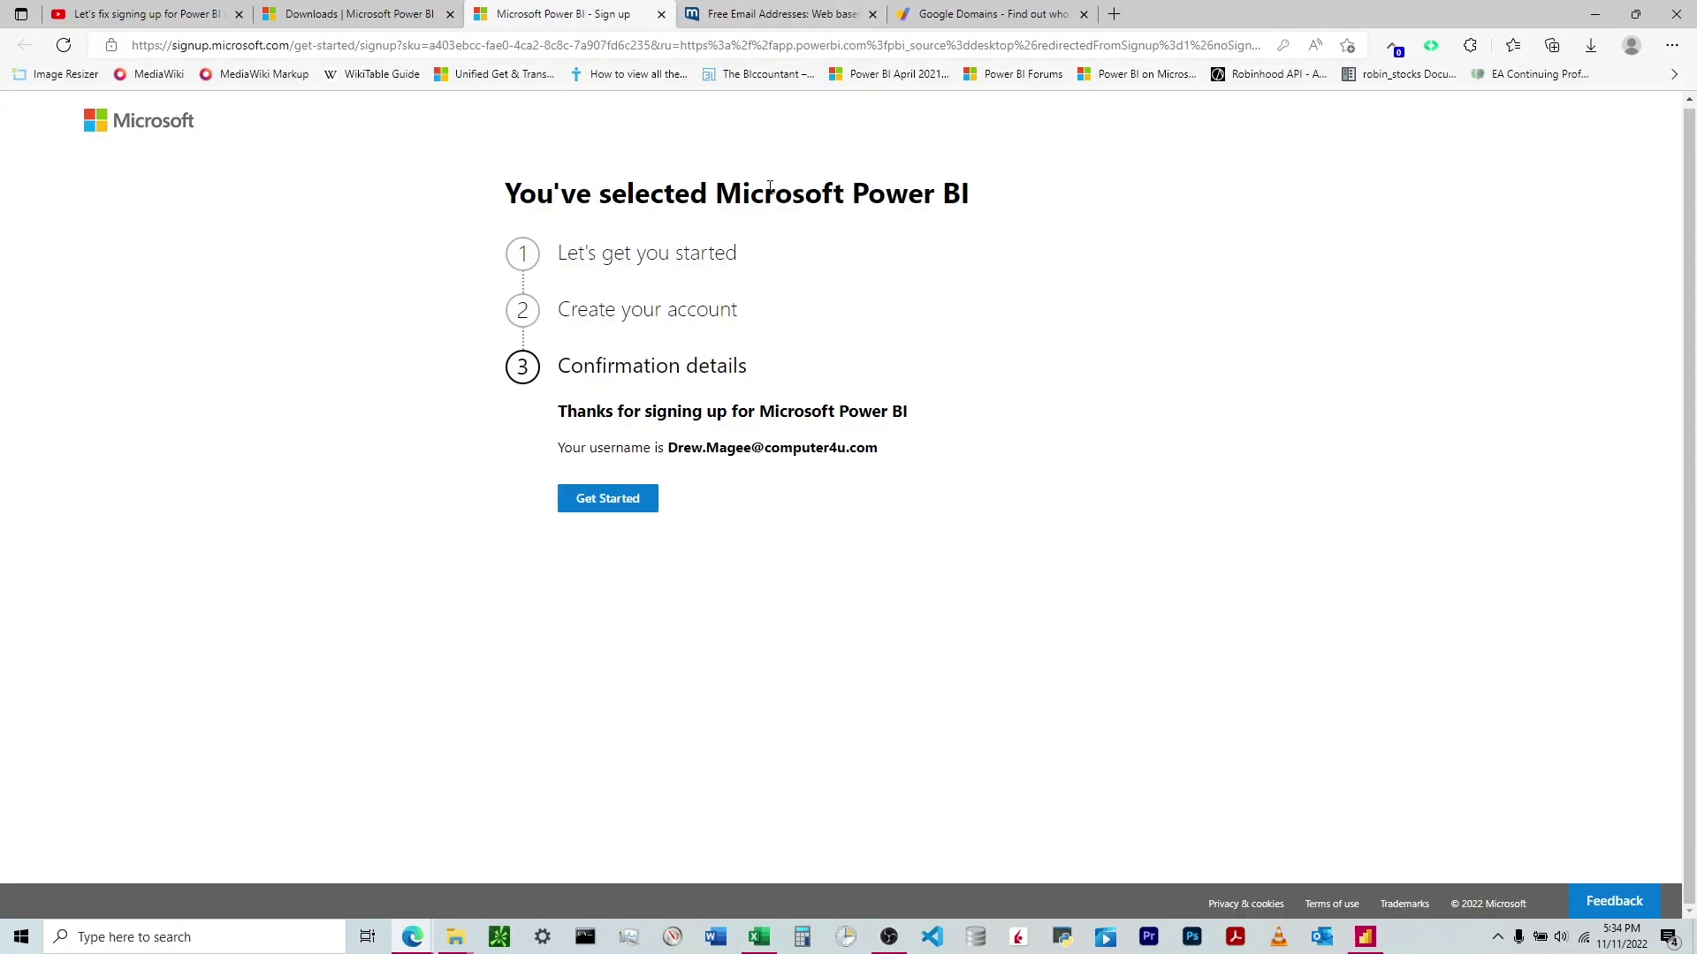
left_click(662, 15)
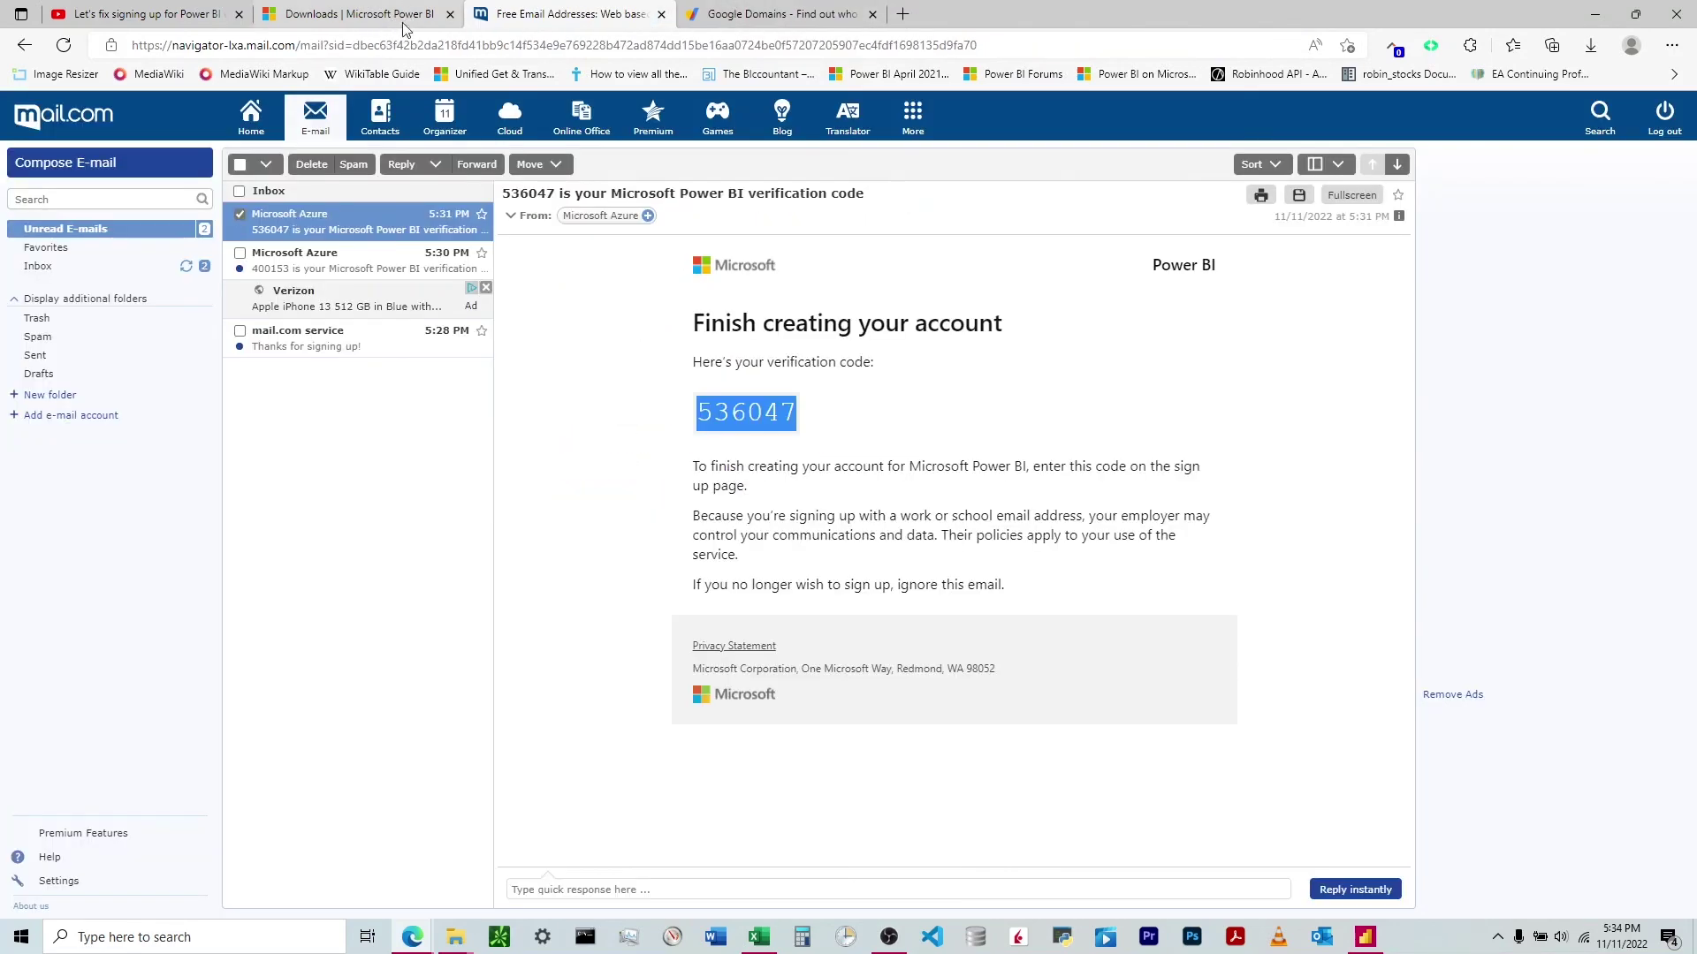
- In Power BI Desktop, replace the sign-in email with the new address, pick that account, and enter its password
left_click(1365, 937)
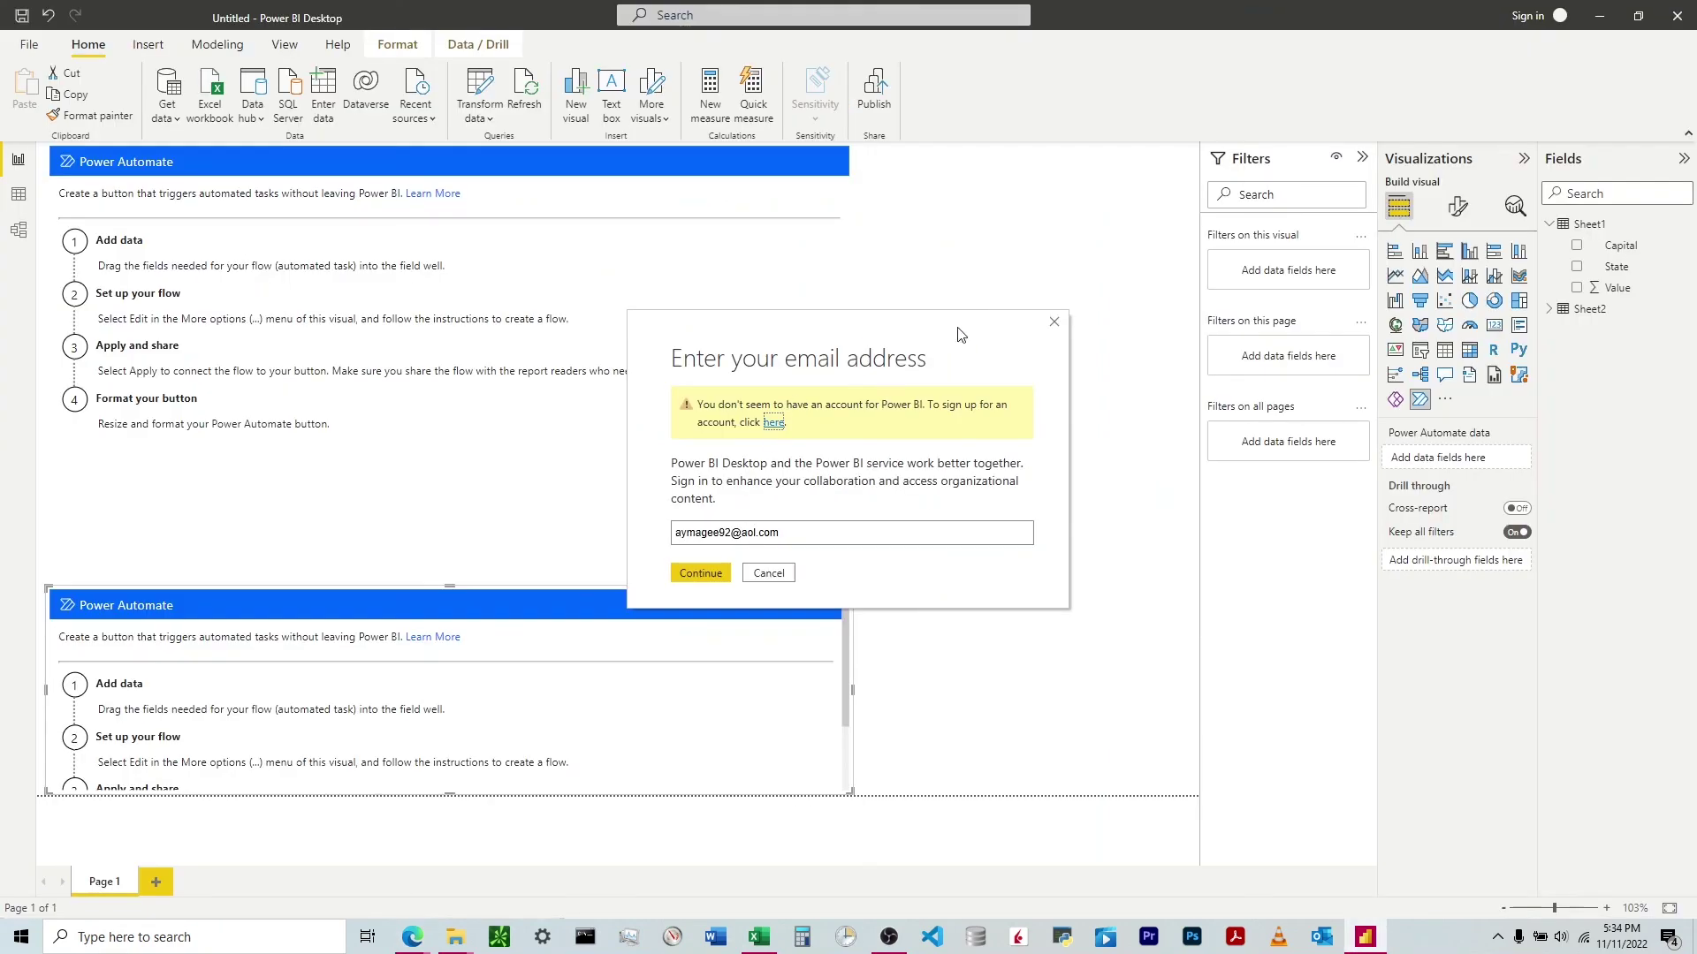
triple_click(762, 533)
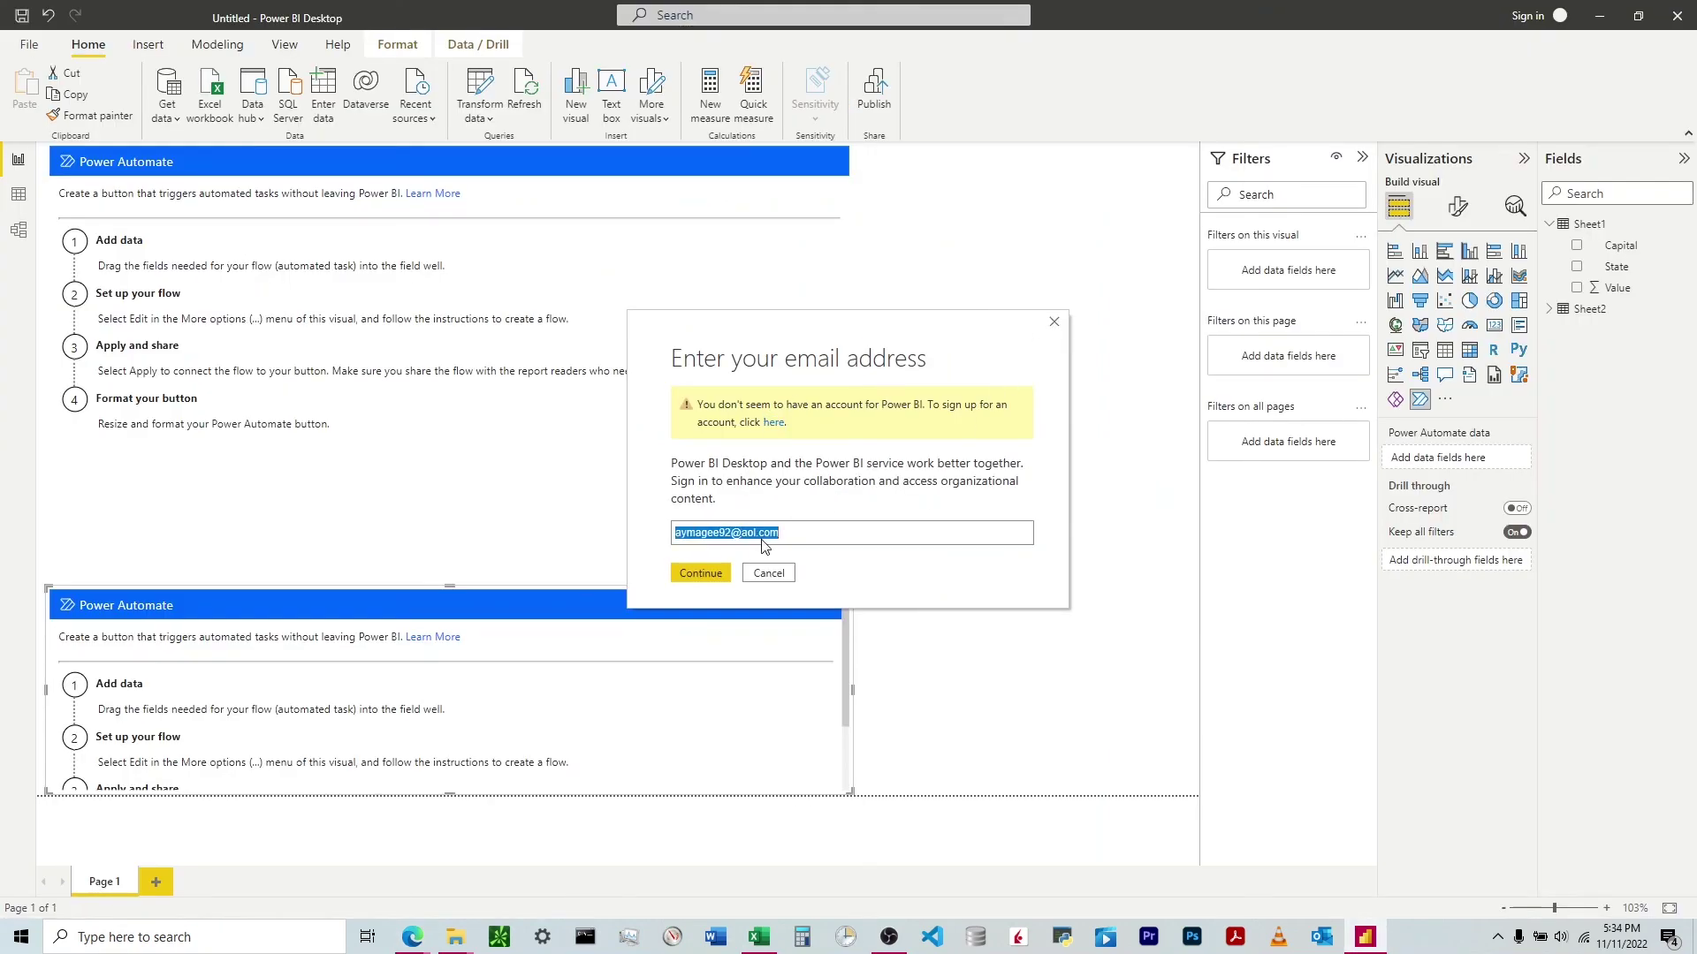
key("BackSpace")
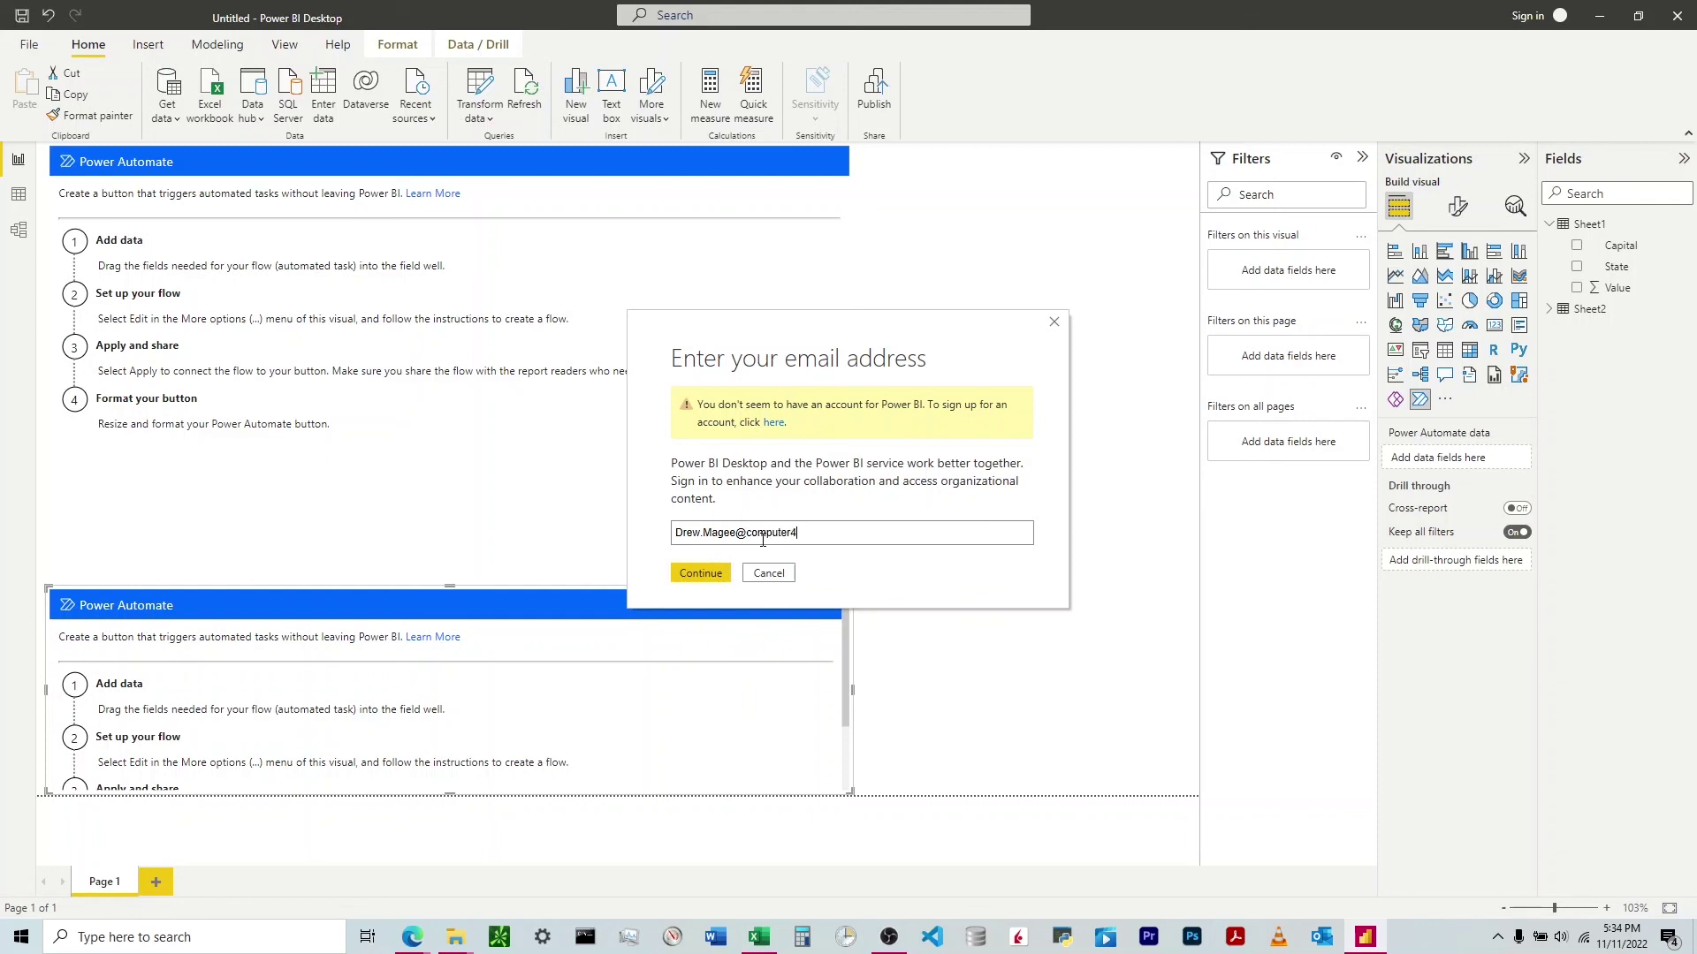
key("Return")
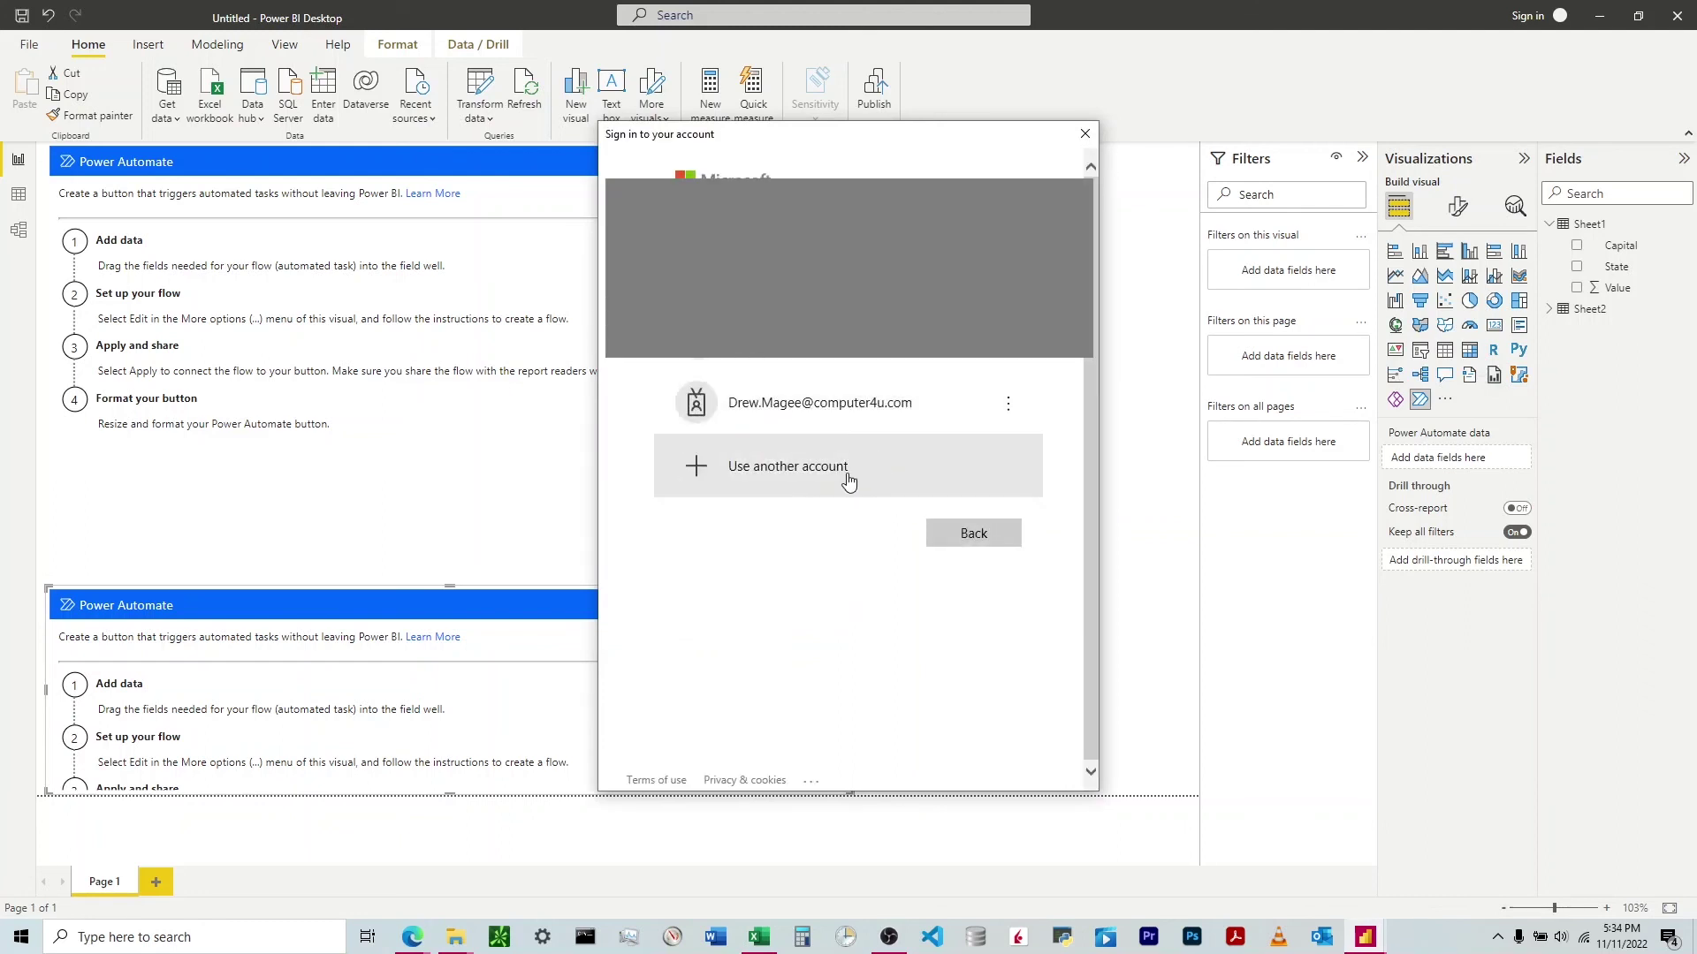
left_click(845, 428)
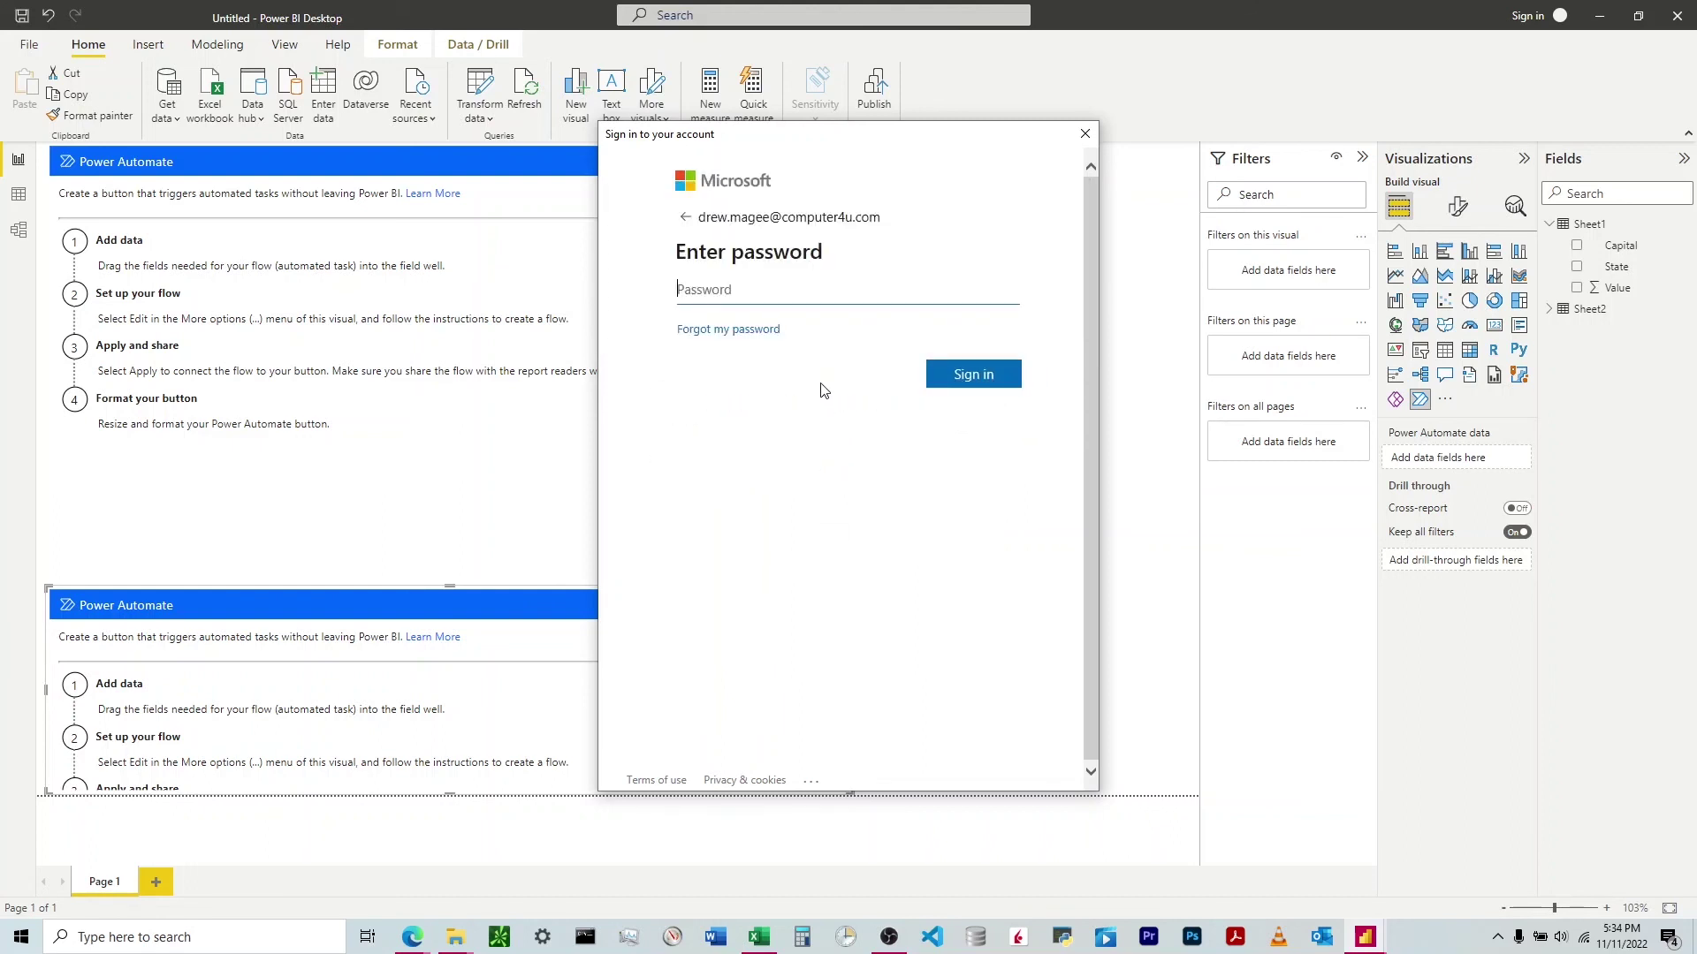
type("******")
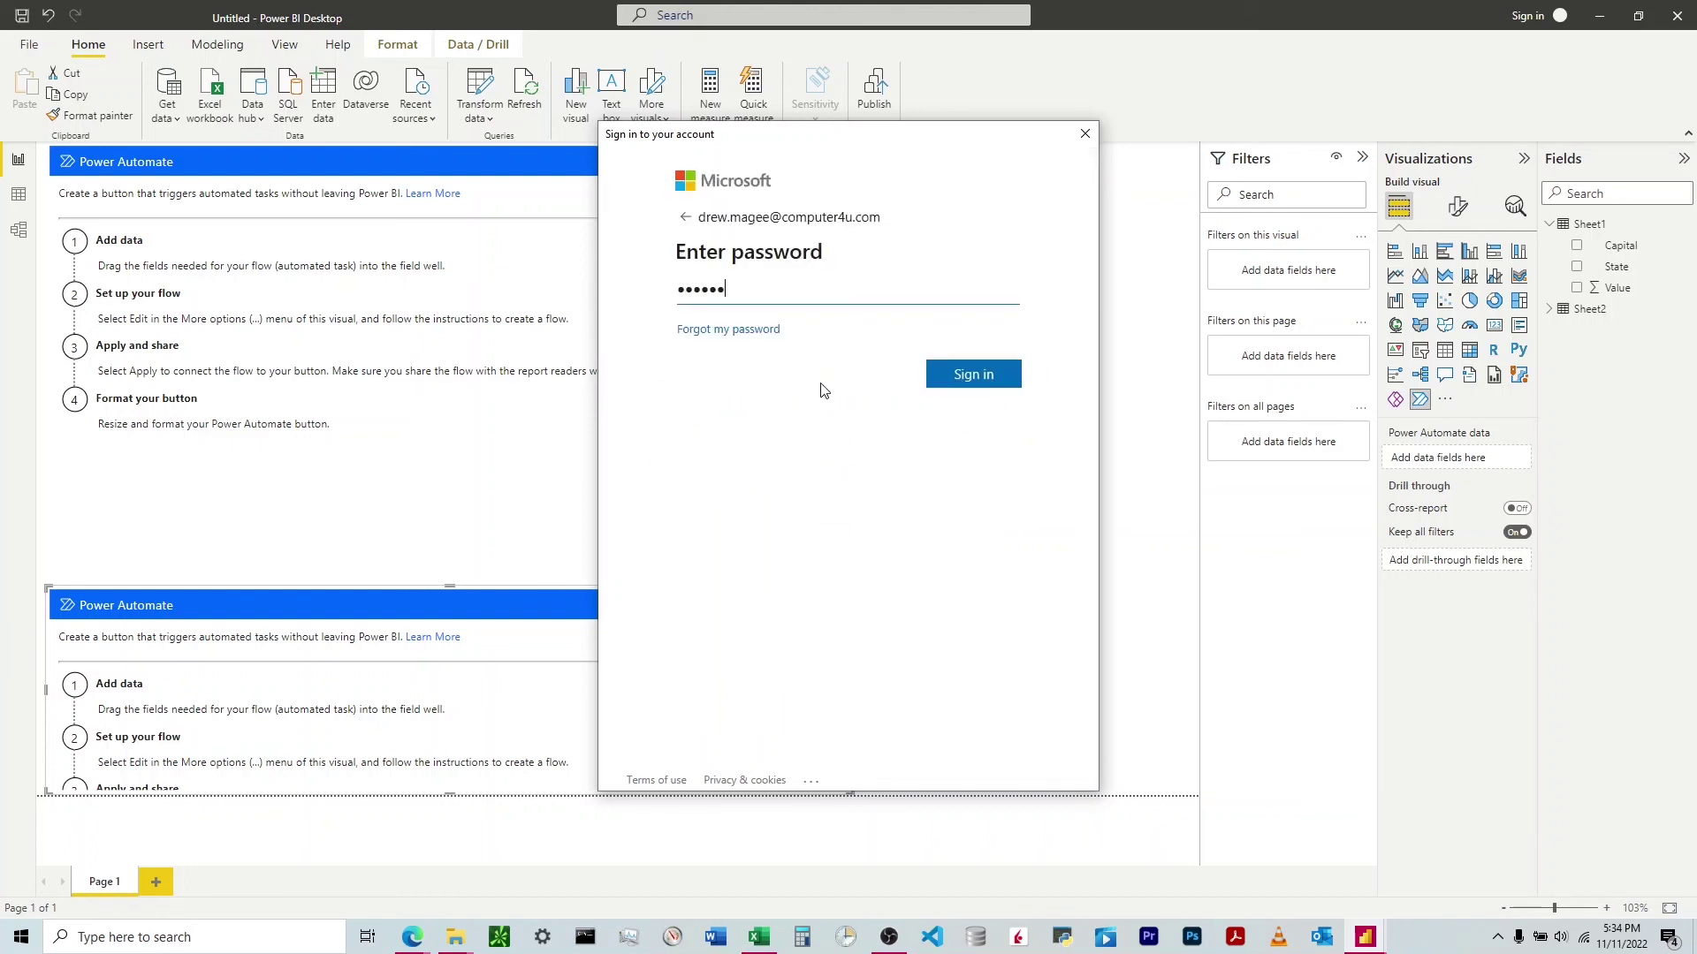
key("Return")
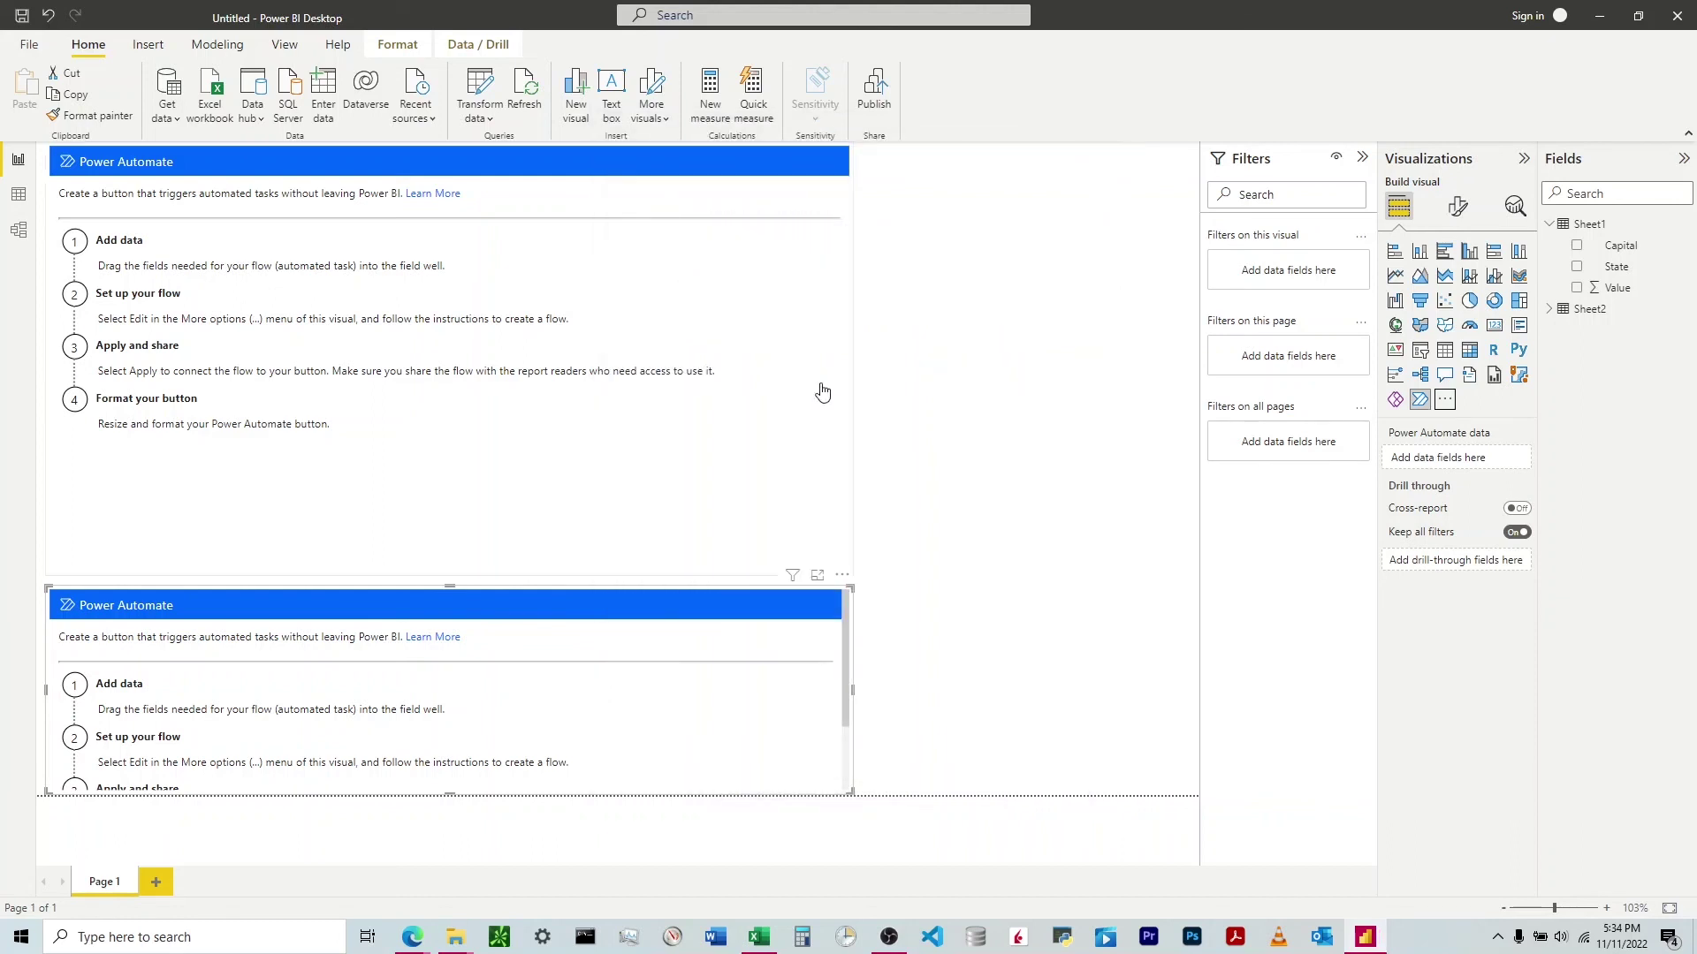